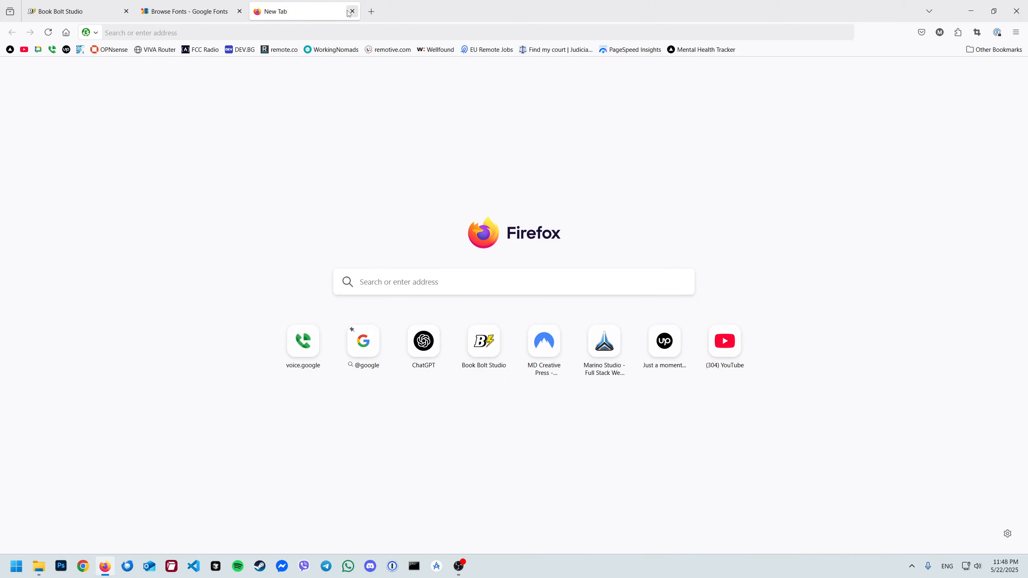
- Close the blank new tab to bring up the Google Fonts page at fonts.google.com
{"action": "left_click", "coordinate": [351, 12]}
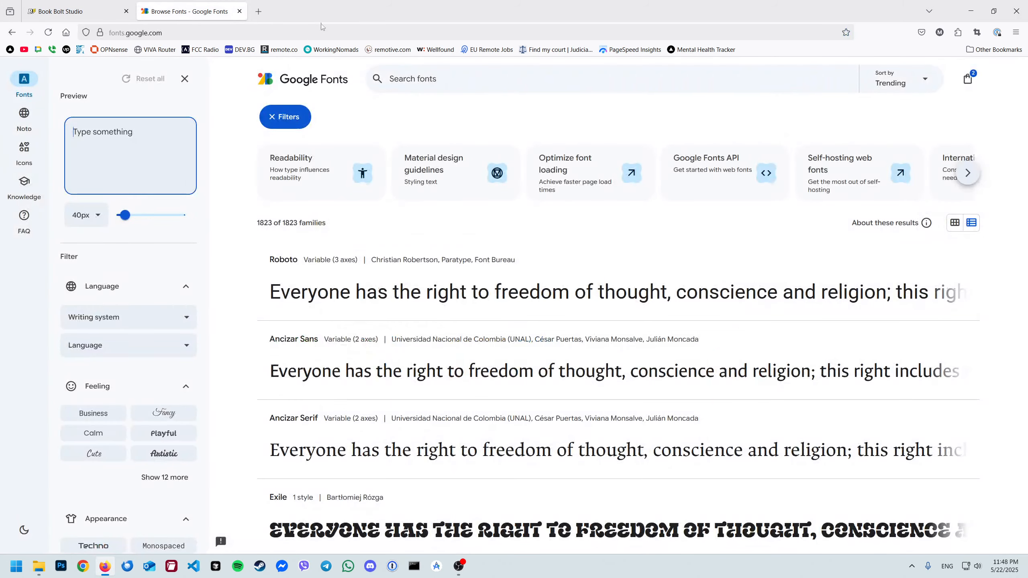
{"action": "left_click", "coordinate": [297, 29]}
{"action": "double_click", "coordinate": [115, 31]}
{"action": "double_click", "coordinate": [135, 32]}
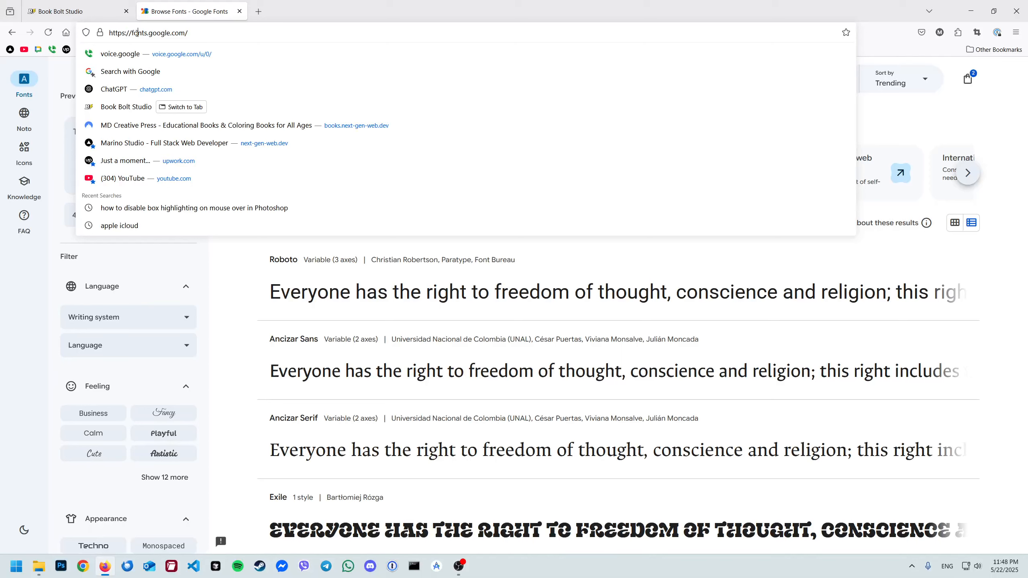
{"action": "double_click", "coordinate": [153, 31]}
{"action": "double_click", "coordinate": [177, 33]}
{"action": "left_click", "coordinate": [232, 33]}
{"action": "key", "text": "Escape"}
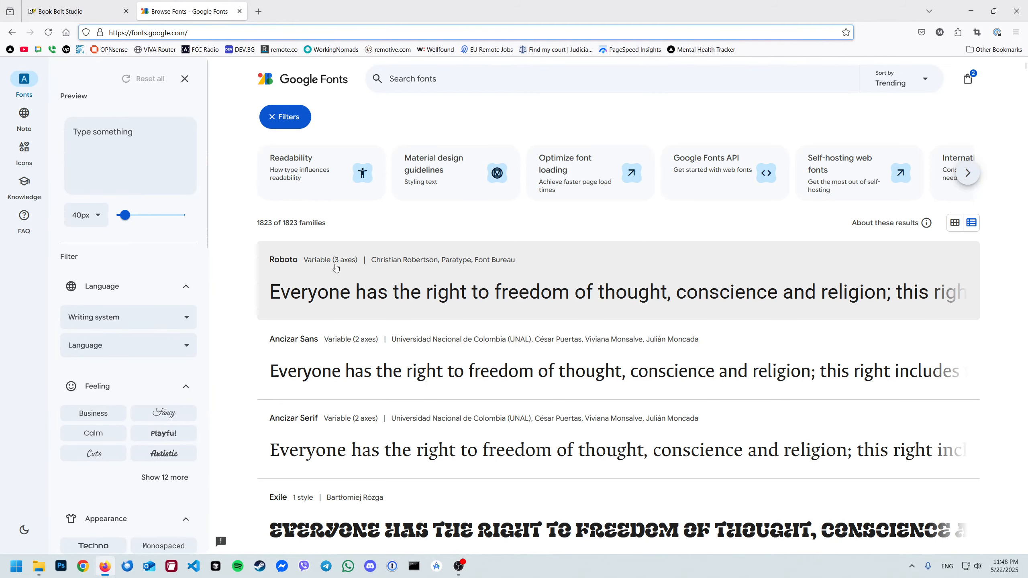
- Search the Google Fonts library for "dot"
{"action": "scroll", "coordinate": [399, 289], "scroll_direction": "down", "scroll_amount": 10}
{"action": "scroll", "coordinate": [399, 289], "scroll_direction": "down", "scroll_amount": 14}
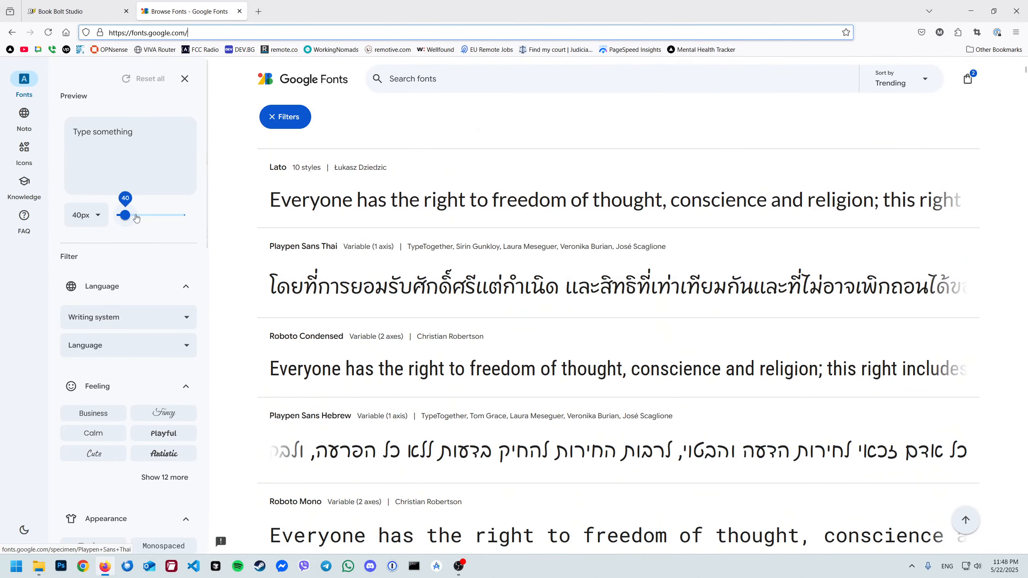
{"action": "left_click", "coordinate": [139, 157]}
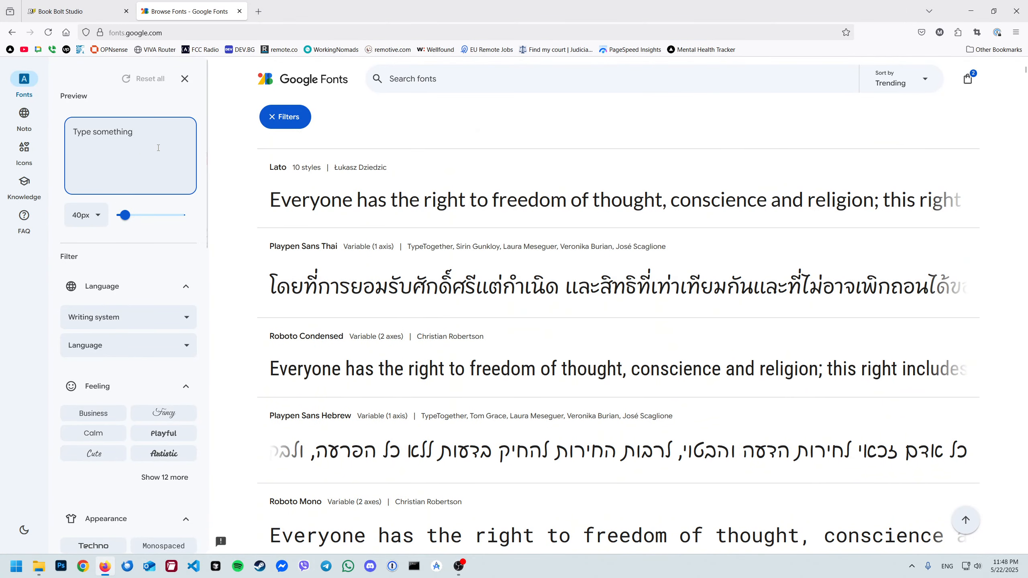
{"action": "left_click", "coordinate": [433, 88]}
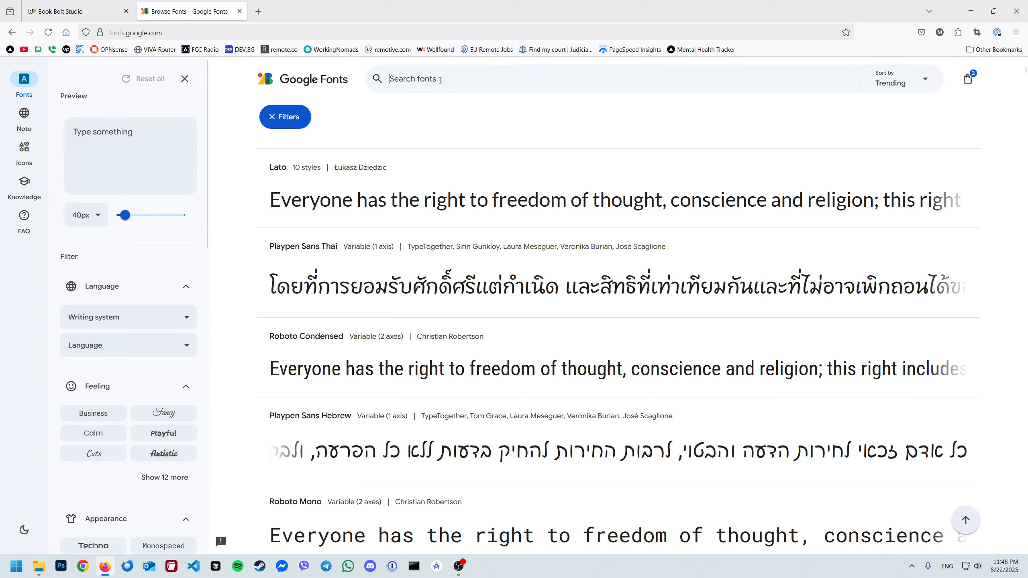
{"action": "type", "text": "dot"}
{"action": "key", "text": "Return"}
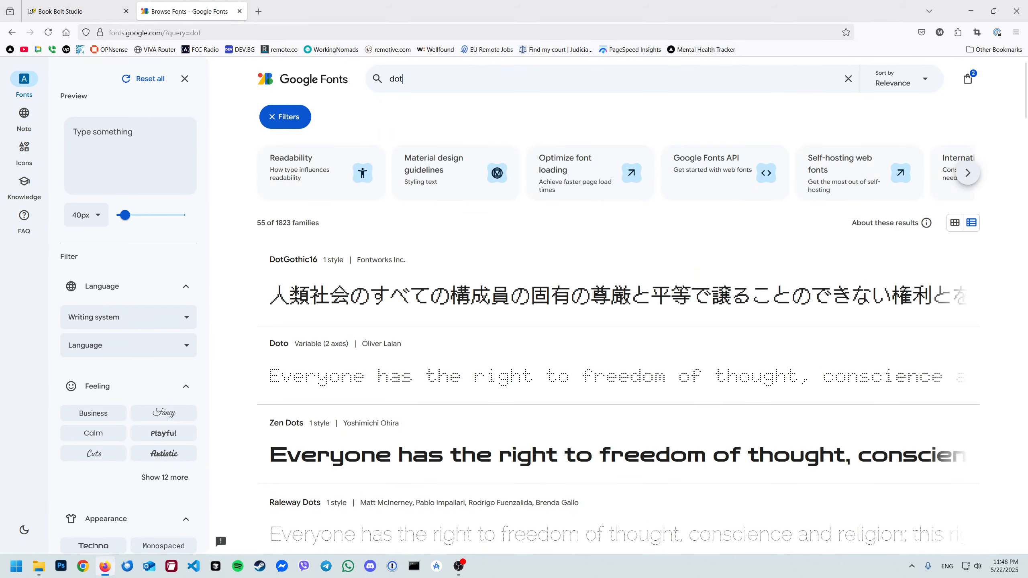
- Look through the "dot" search results and compare the dotted font previews
{"action": "scroll", "coordinate": [502, 381], "scroll_direction": "down", "scroll_amount": 3}
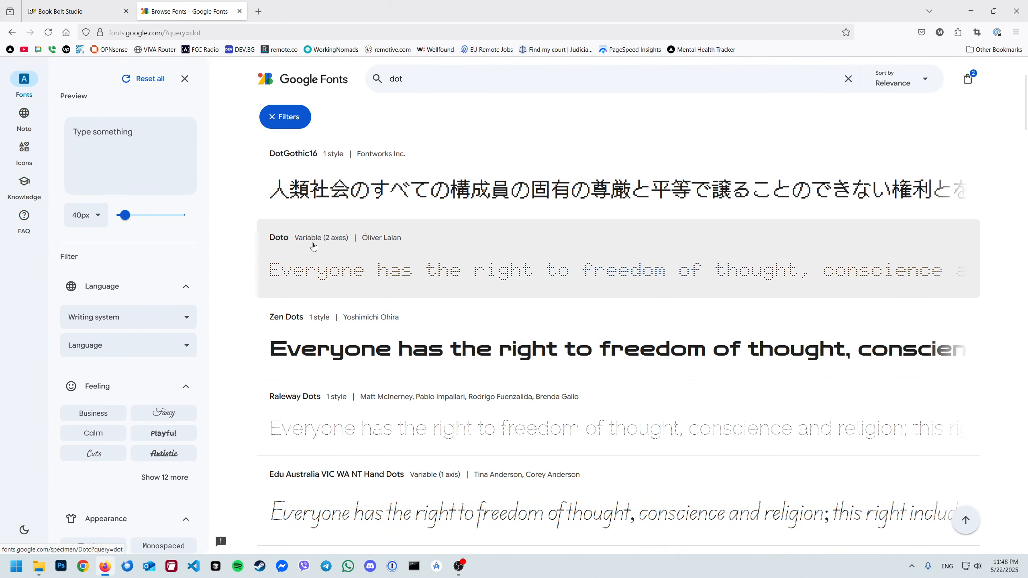
{"action": "scroll", "coordinate": [521, 310], "scroll_direction": "down", "scroll_amount": 3}
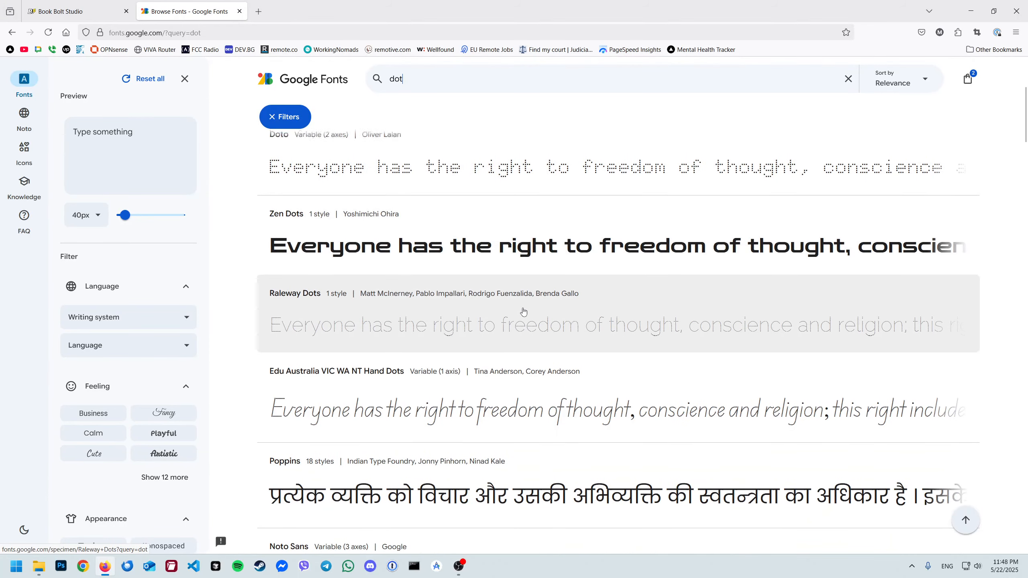
{"action": "scroll", "coordinate": [521, 259], "scroll_direction": "up", "scroll_amount": 3}
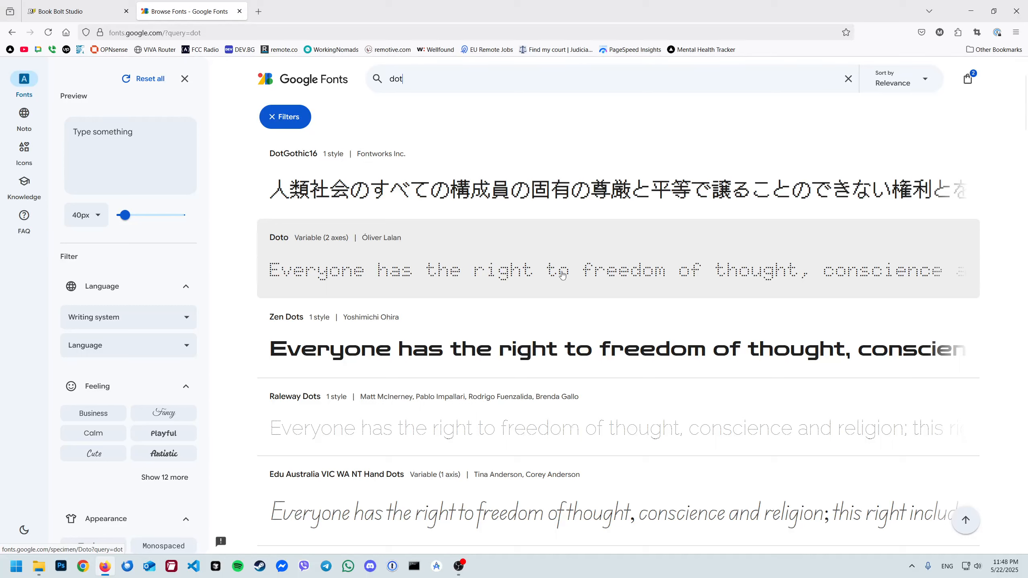
{"action": "scroll", "coordinate": [561, 273], "scroll_direction": "down", "scroll_amount": 4}
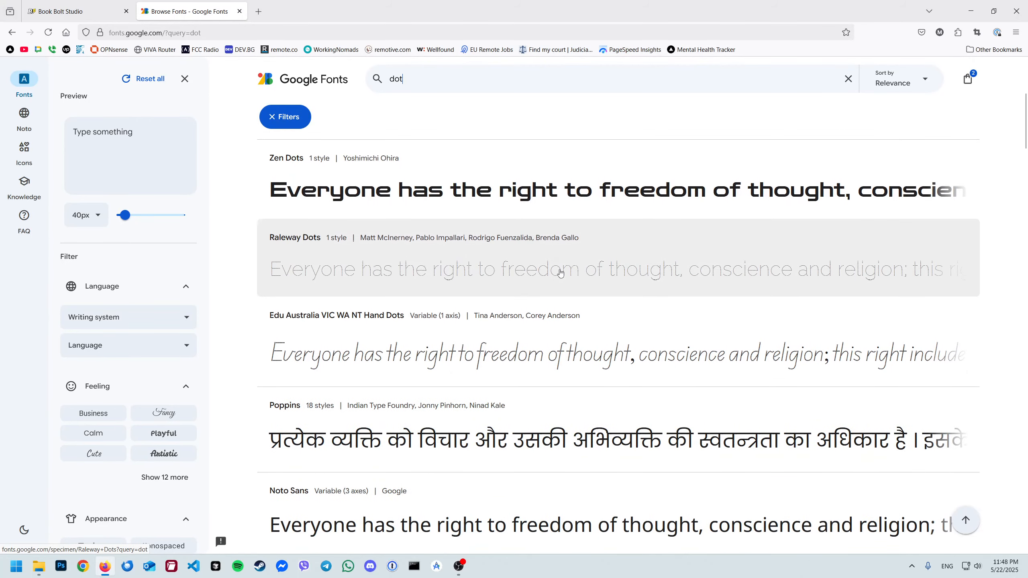
{"action": "scroll", "coordinate": [560, 273], "scroll_direction": "down", "scroll_amount": 3}
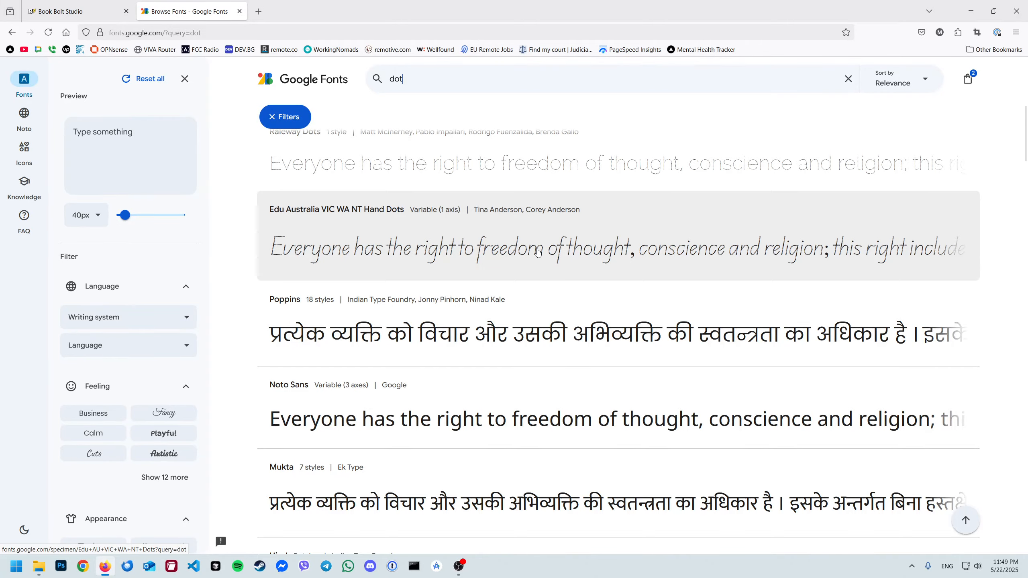
{"action": "scroll", "coordinate": [538, 252], "scroll_direction": "down", "scroll_amount": 18}
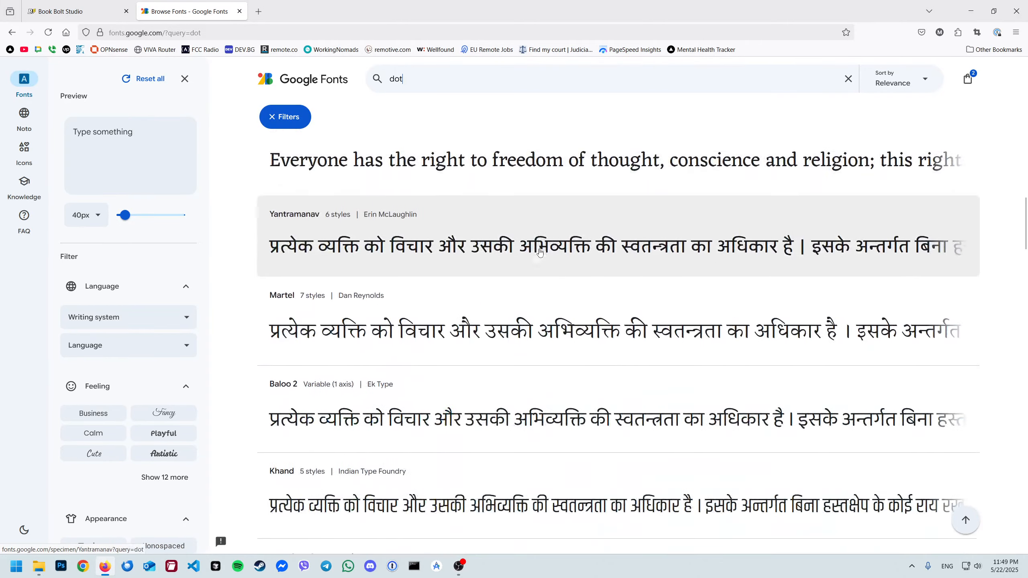
{"action": "scroll", "coordinate": [540, 252], "scroll_direction": "down", "scroll_amount": 20}
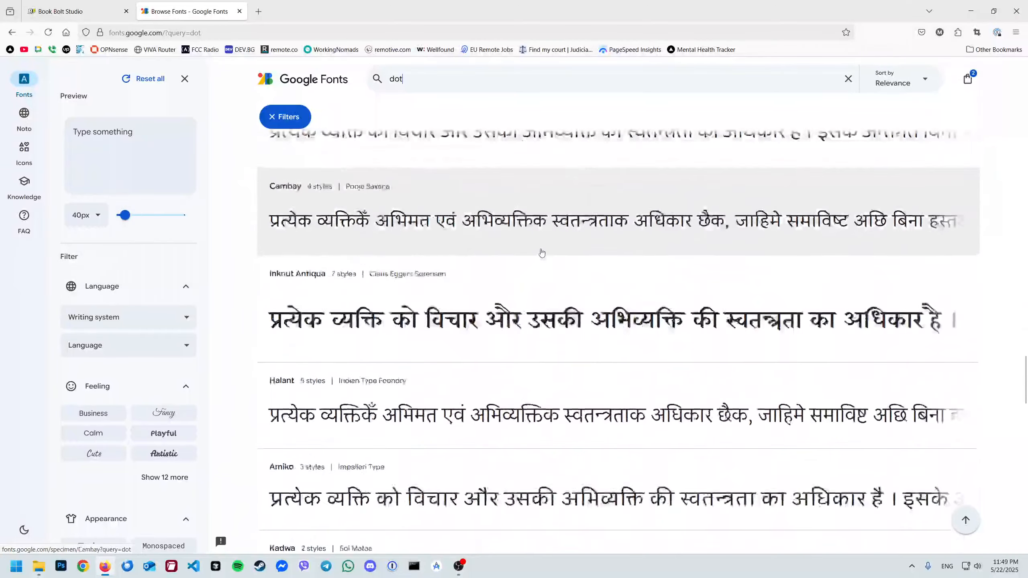
{"action": "scroll", "coordinate": [542, 252], "scroll_direction": "up", "scroll_amount": 20}
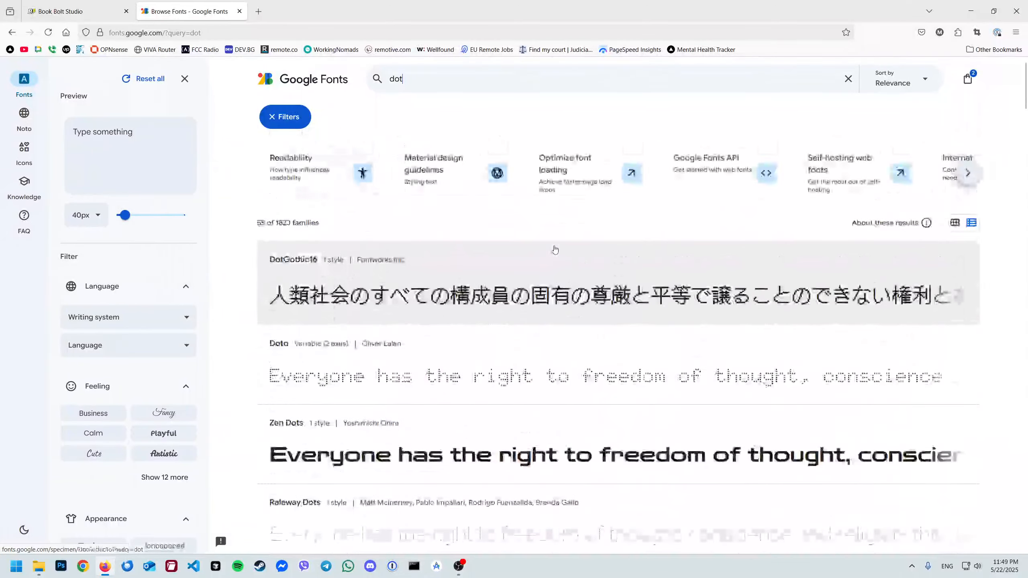
- Open the Doto font's page and add the font to the selection
{"action": "scroll", "coordinate": [559, 247], "scroll_direction": "down", "scroll_amount": 4}
{"action": "left_click", "coordinate": [568, 227]}
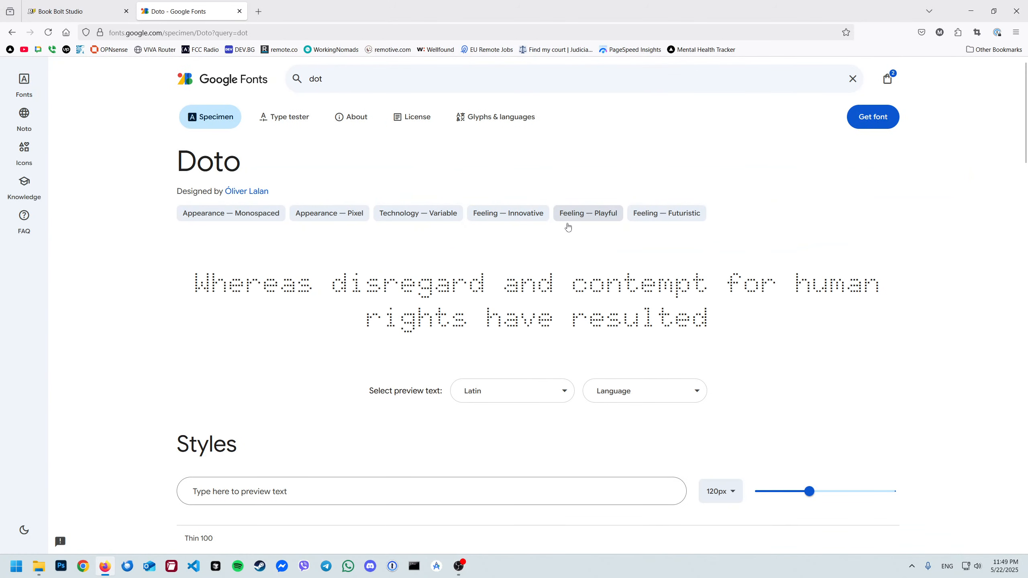
{"action": "left_click", "coordinate": [873, 121]}
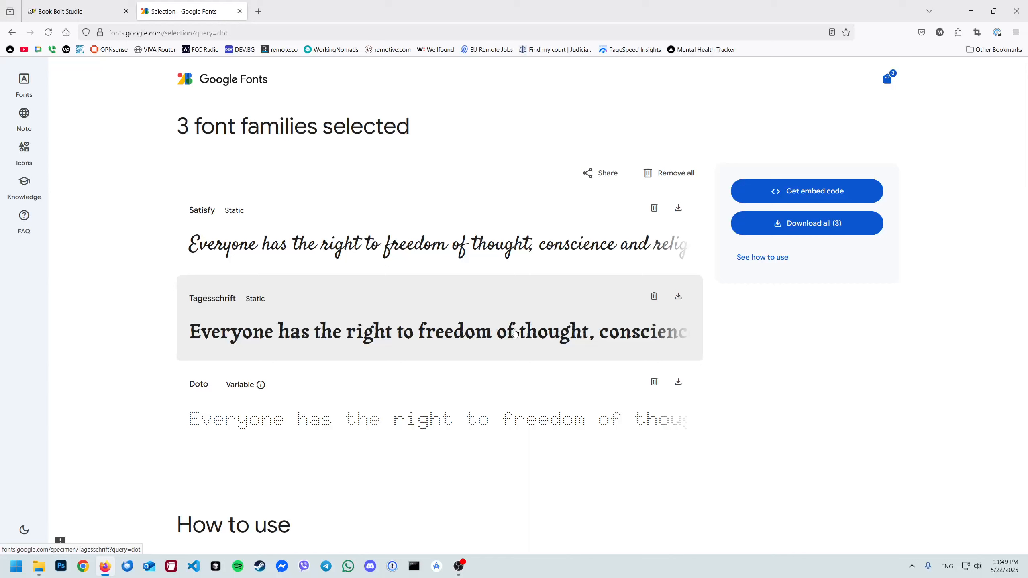
- Remove Tagesschrift and Satisfy from the font selection and download the Doto family
{"action": "left_click", "coordinate": [655, 298]}
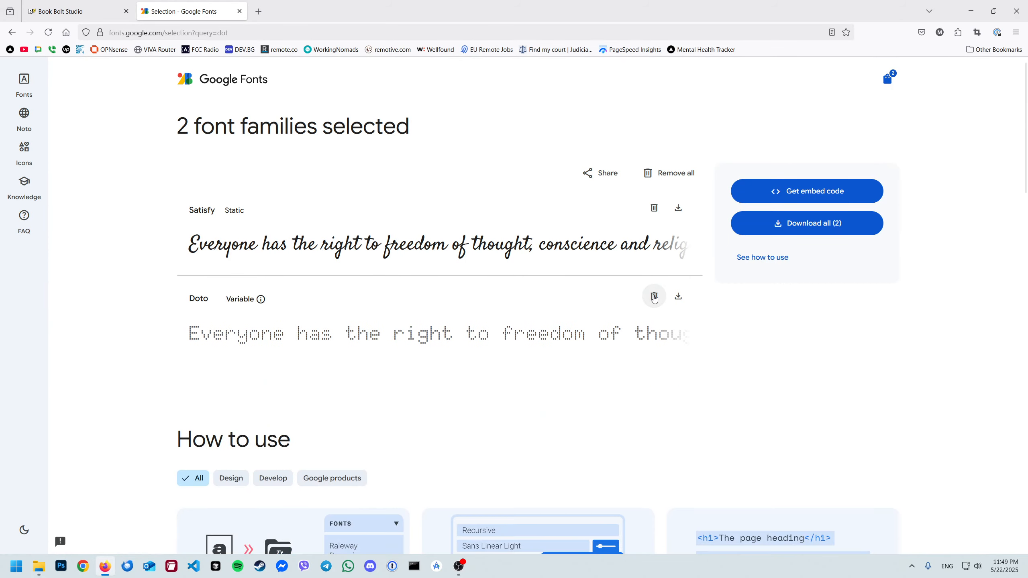
{"action": "left_click", "coordinate": [655, 209]}
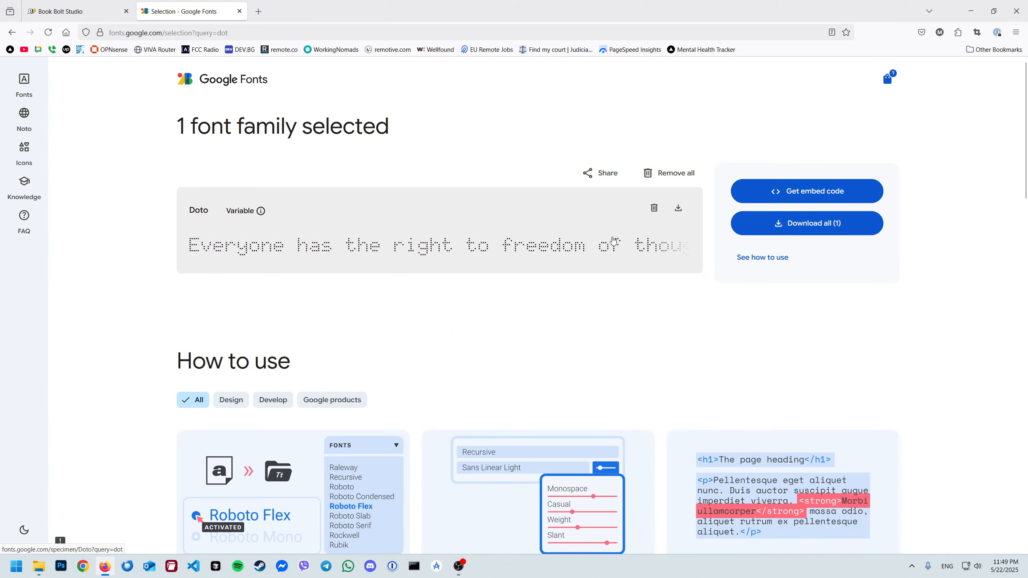
{"action": "left_click", "coordinate": [678, 209]}
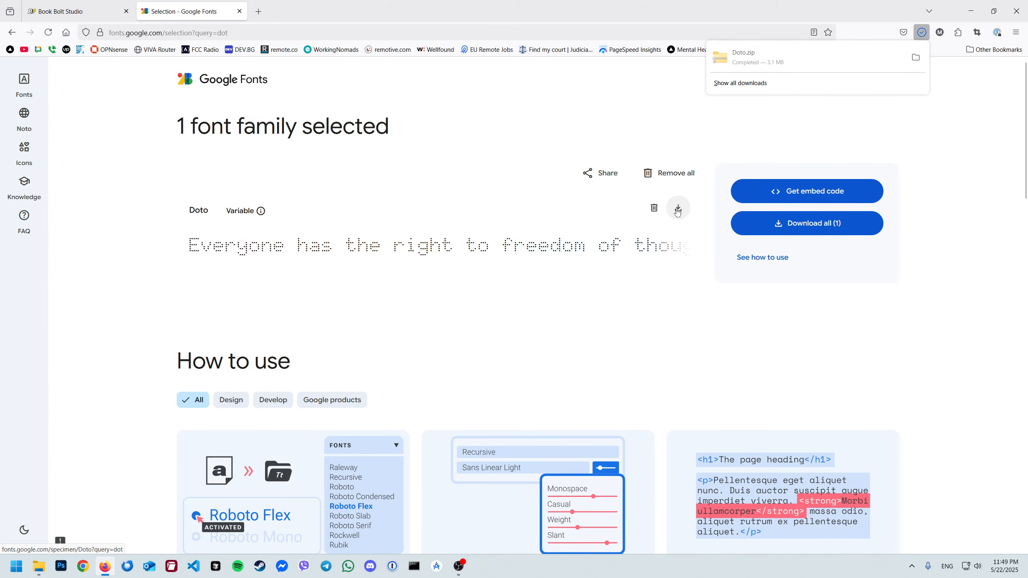
- Open the downloaded Doto.zip archive to examine its contents
{"action": "left_click", "coordinate": [772, 60]}
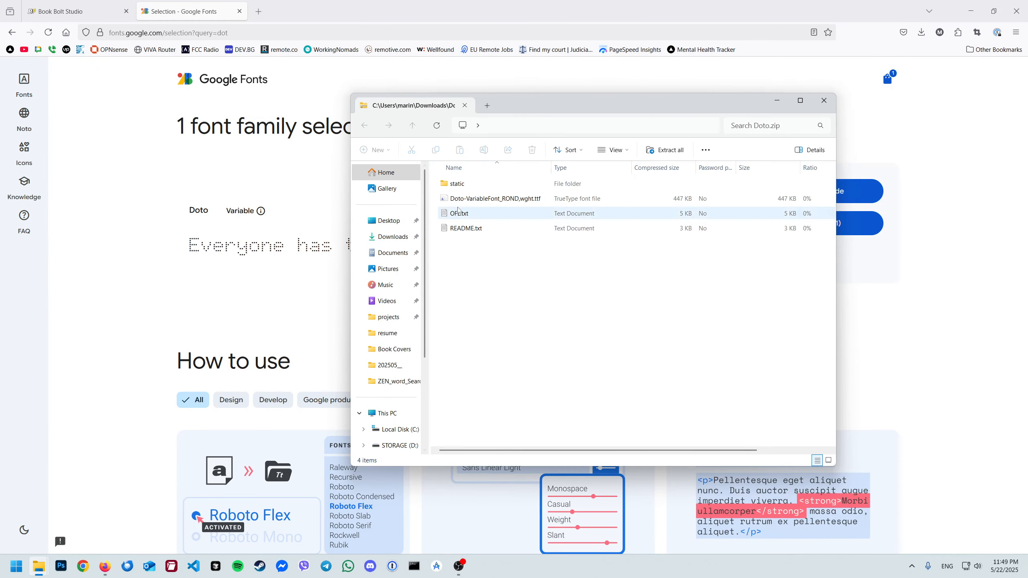
{"action": "left_click", "coordinate": [491, 126]}
{"action": "left_click", "coordinate": [492, 300]}
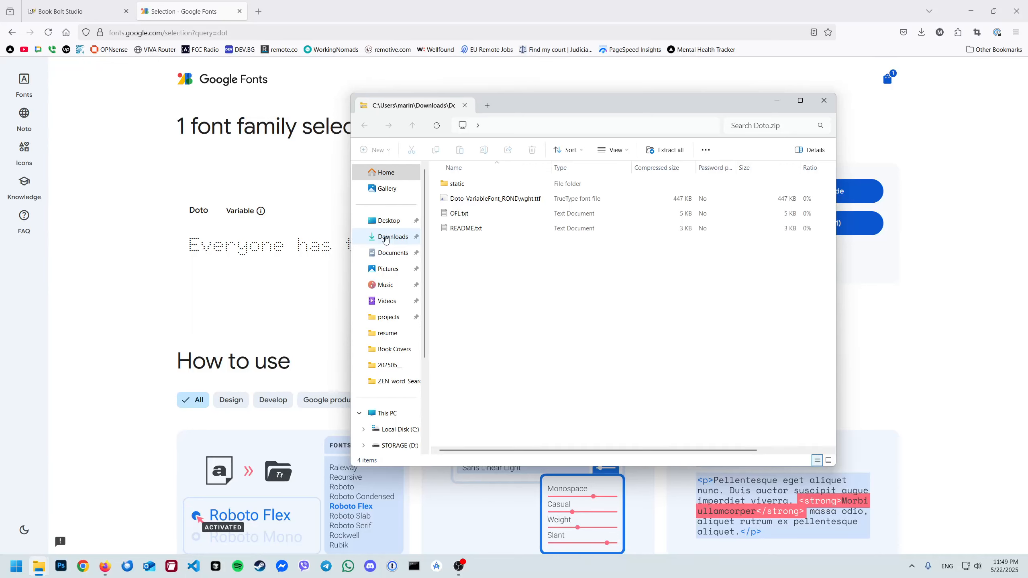
- Extract Doto.zip from the Downloads folder into a Doto subfolder, with showing the extracted files when complete turned off
{"action": "left_click", "coordinate": [385, 239]}
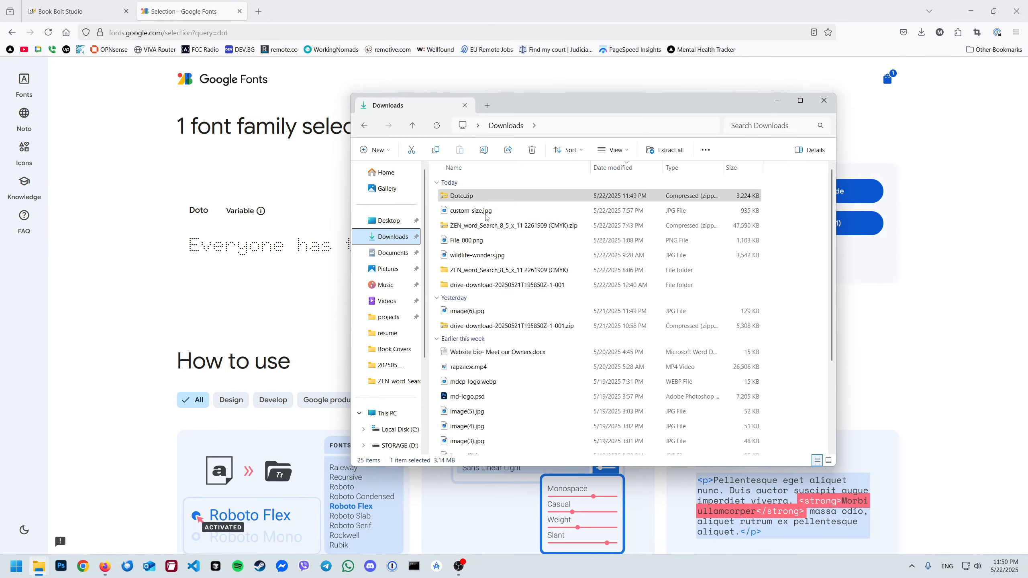
{"action": "right_click", "coordinate": [482, 199]}
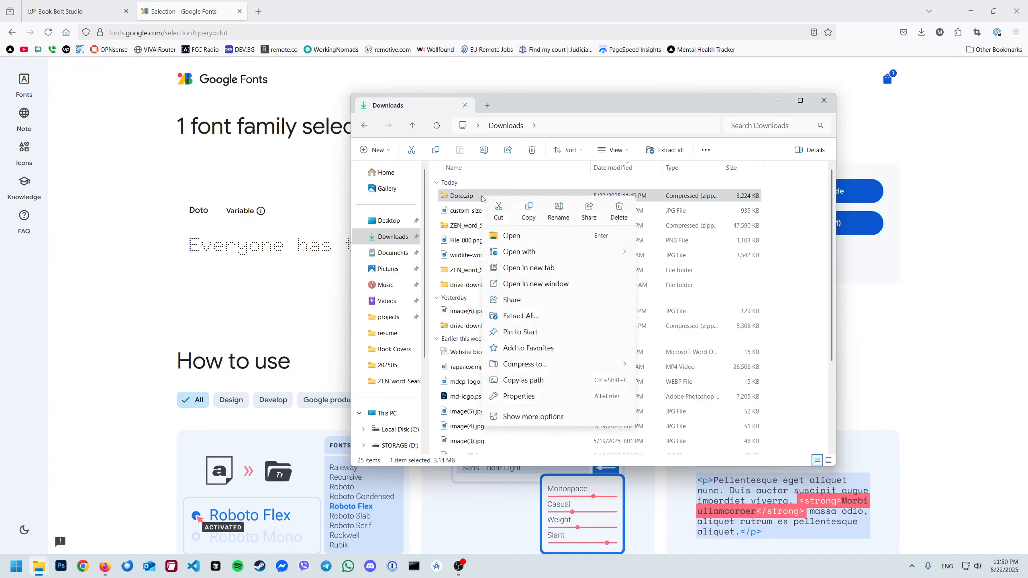
{"action": "left_click", "coordinate": [528, 316]}
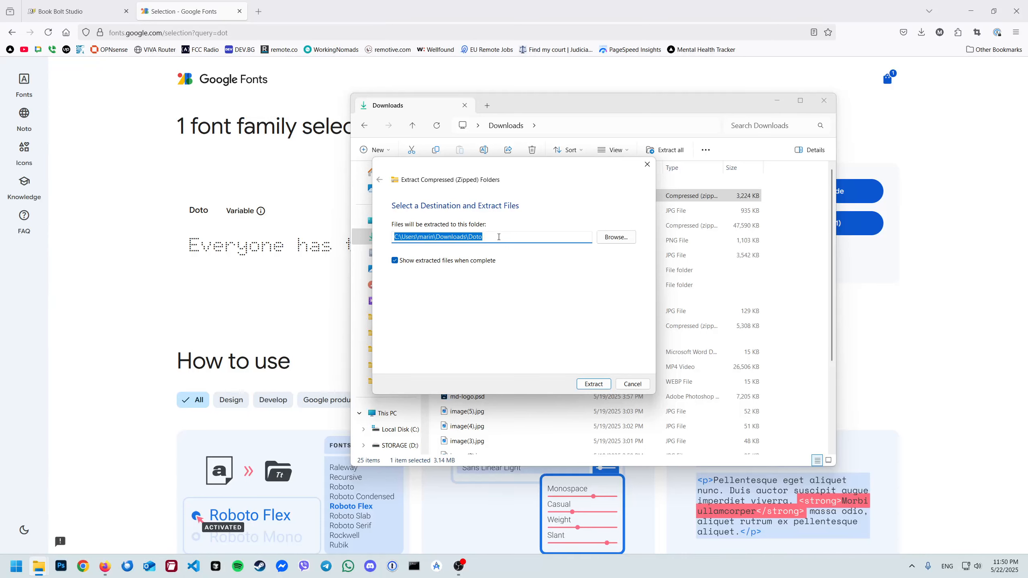
{"action": "left_click", "coordinate": [402, 237]}
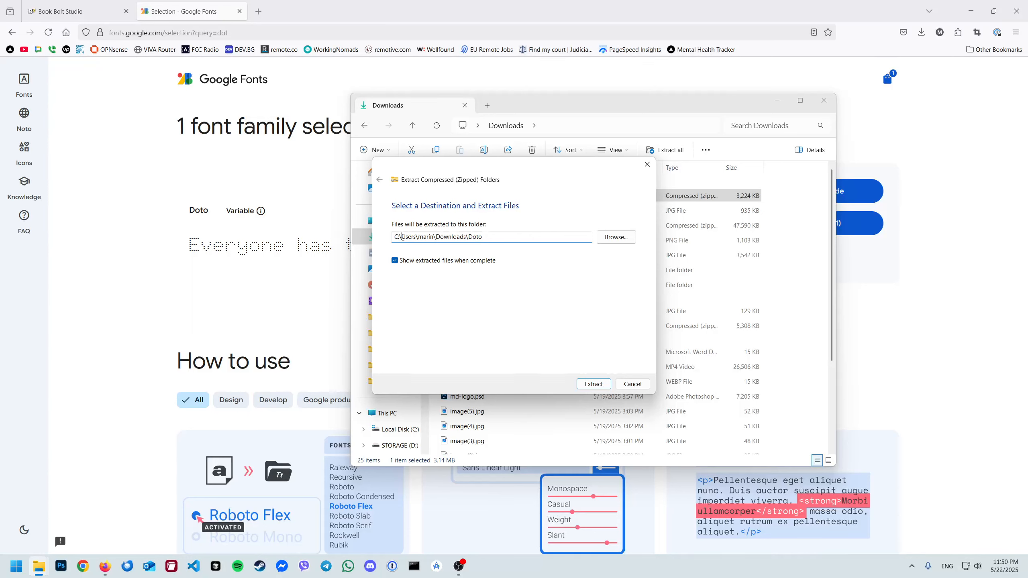
{"action": "left_click_drag", "start_coordinate": [402, 236], "coordinate": [484, 237]}
{"action": "left_click", "coordinate": [495, 235]}
{"action": "double_click", "coordinate": [449, 237]}
{"action": "double_click", "coordinate": [479, 237]}
{"action": "left_click", "coordinate": [413, 264]}
{"action": "left_click", "coordinate": [594, 384]}
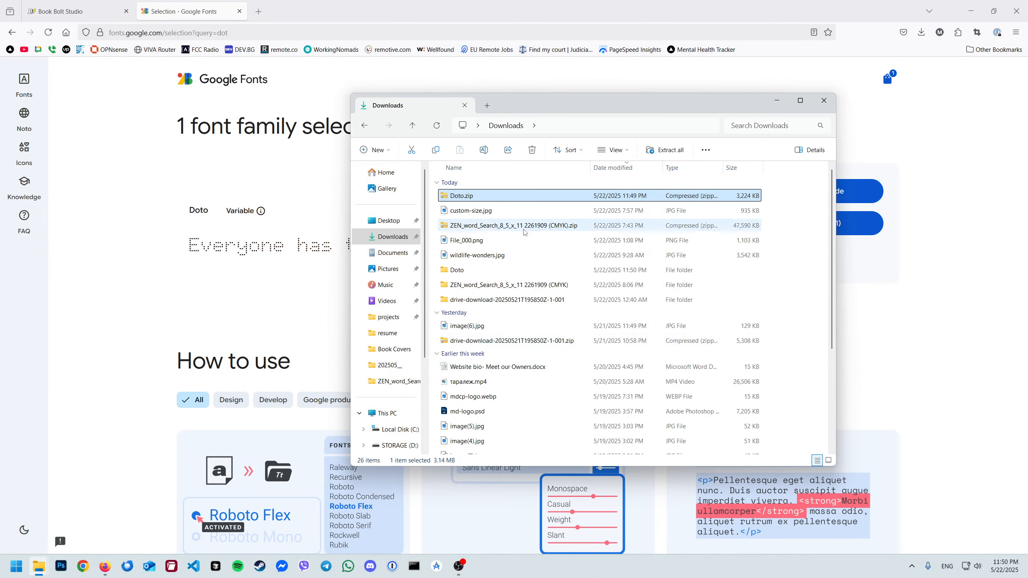
{"action": "right_click", "coordinate": [790, 224]}
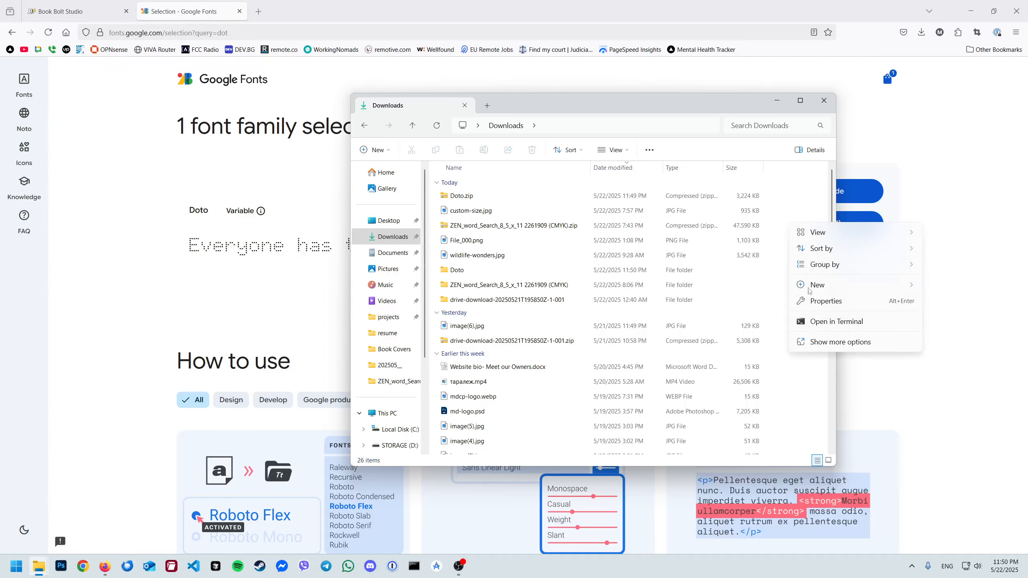
{"action": "right_click", "coordinate": [802, 213]}
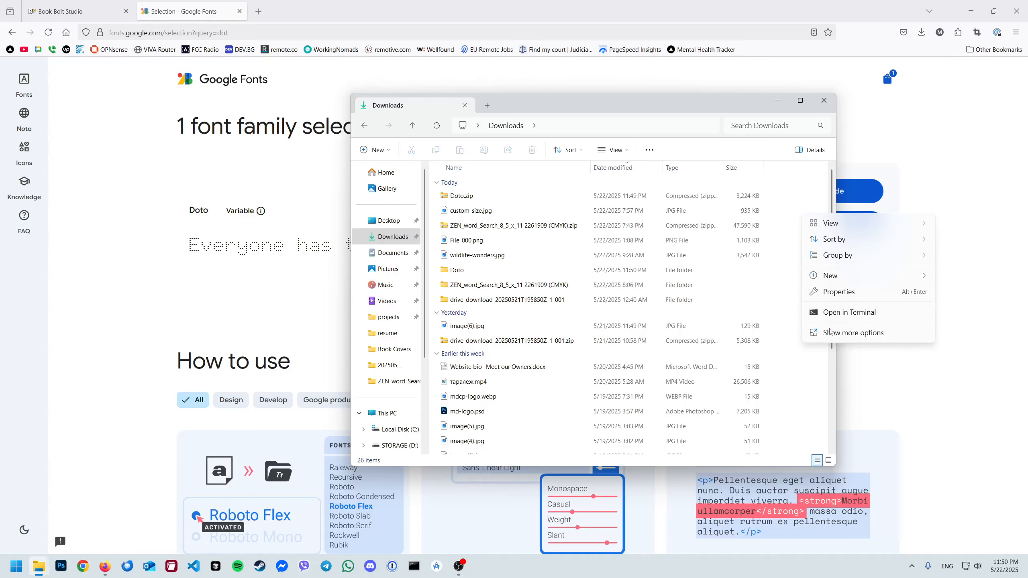
{"action": "right_click", "coordinate": [816, 207]}
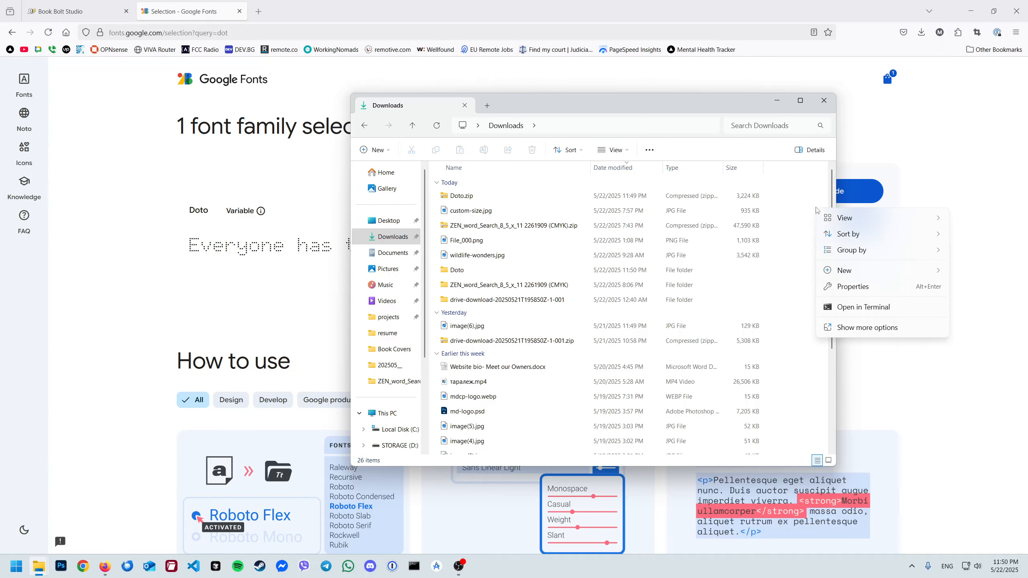
{"action": "left_click", "coordinate": [811, 203]}
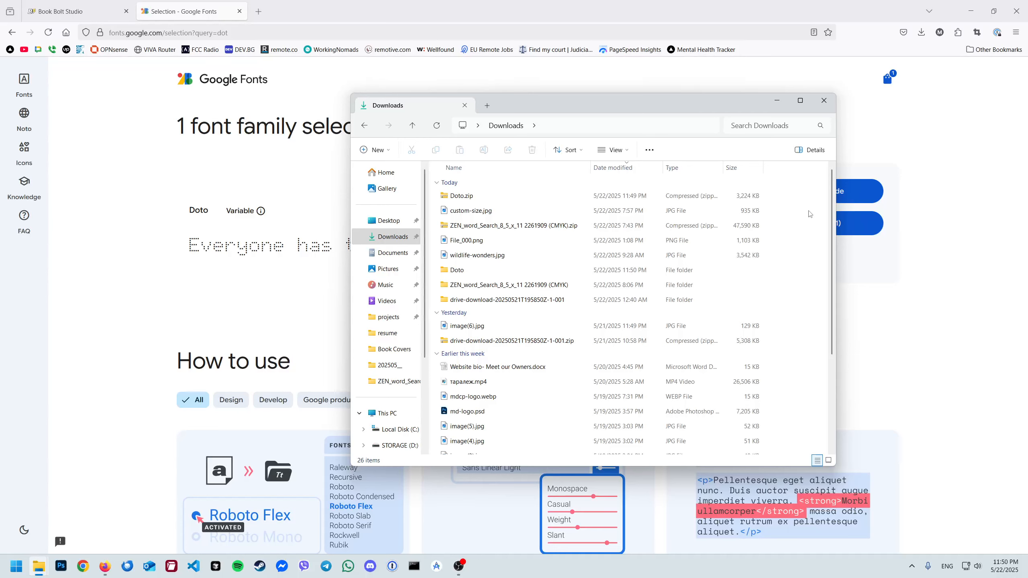
- Sort the Downloads folder by date modified with the newest files first and select Doto.zip
{"action": "left_click", "coordinate": [616, 171]}
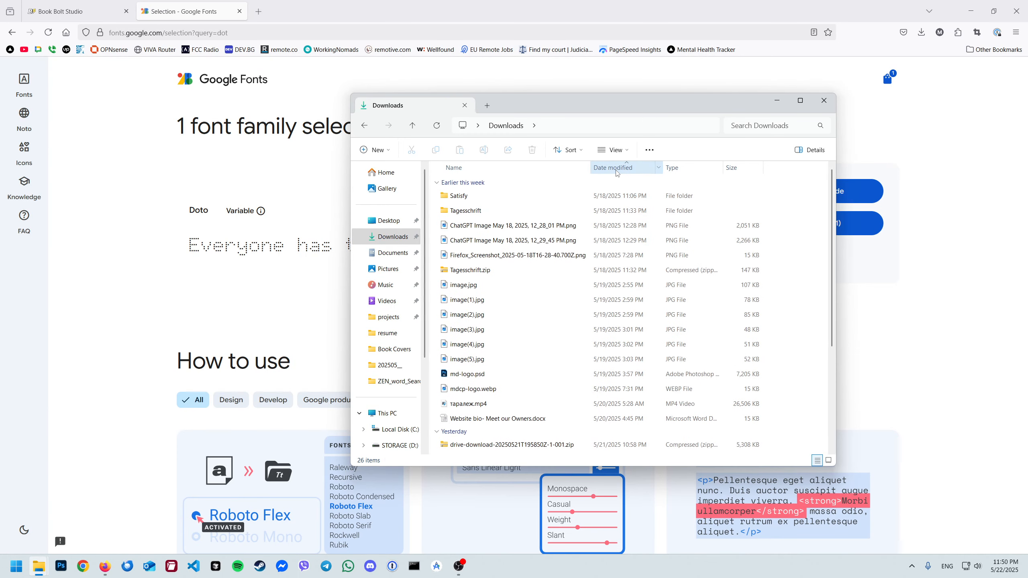
{"action": "left_click", "coordinate": [616, 170]}
{"action": "left_click", "coordinate": [465, 196]}
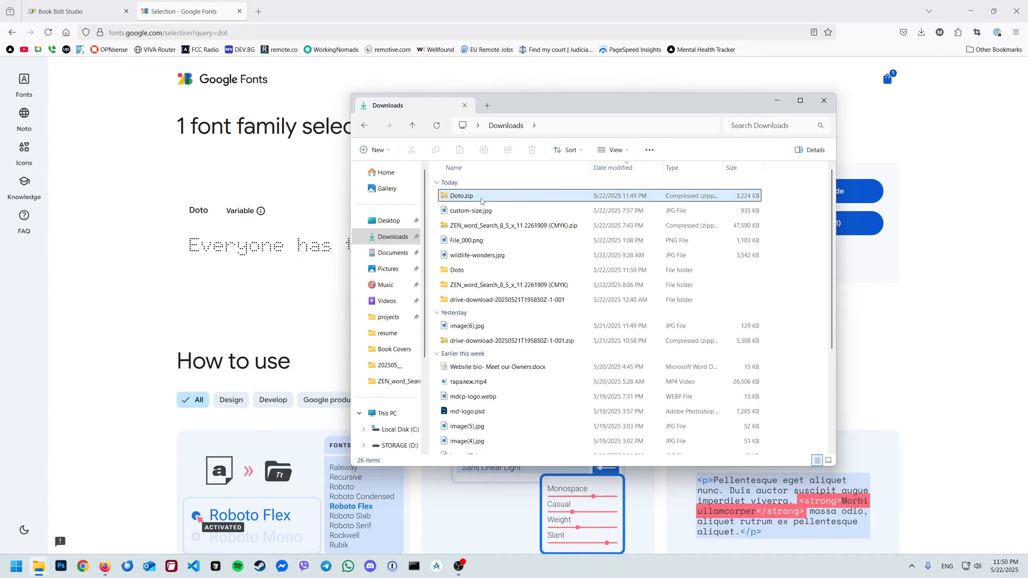
{"action": "left_click", "coordinate": [472, 224]}
{"action": "left_click", "coordinate": [480, 198]}
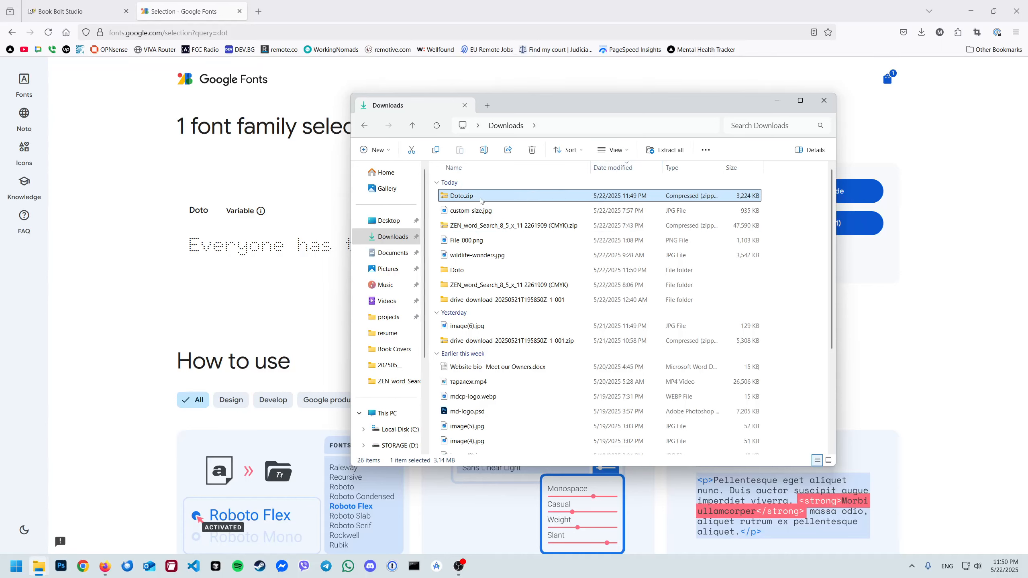
{"action": "scroll", "coordinate": [485, 283], "scroll_direction": "down", "scroll_amount": 3}
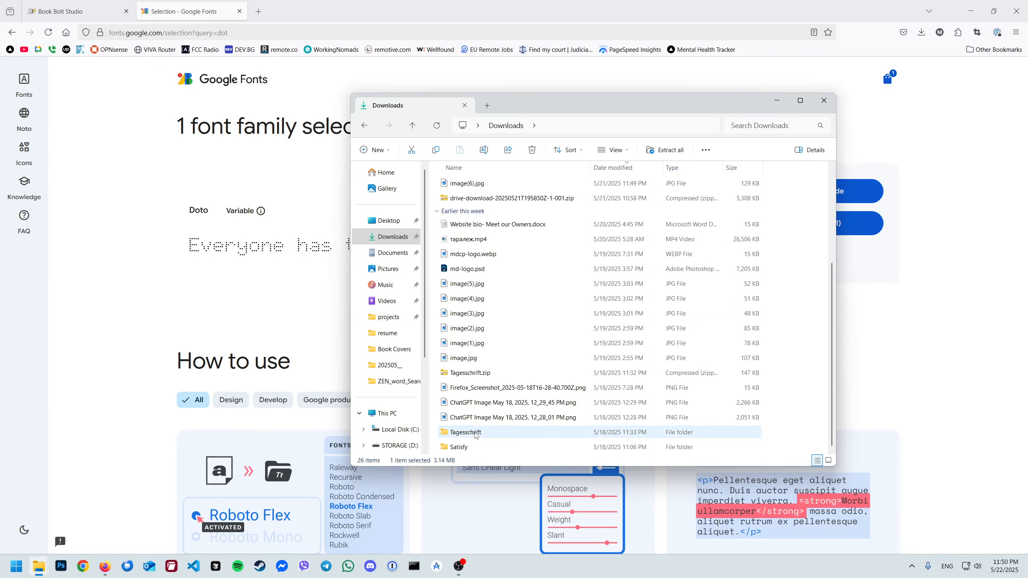
- Open the extracted Doto folder in Downloads and install the Doto-VariableFont_ROND,wght.ttf font
{"action": "scroll", "coordinate": [477, 433], "scroll_direction": "up", "scroll_amount": 3}
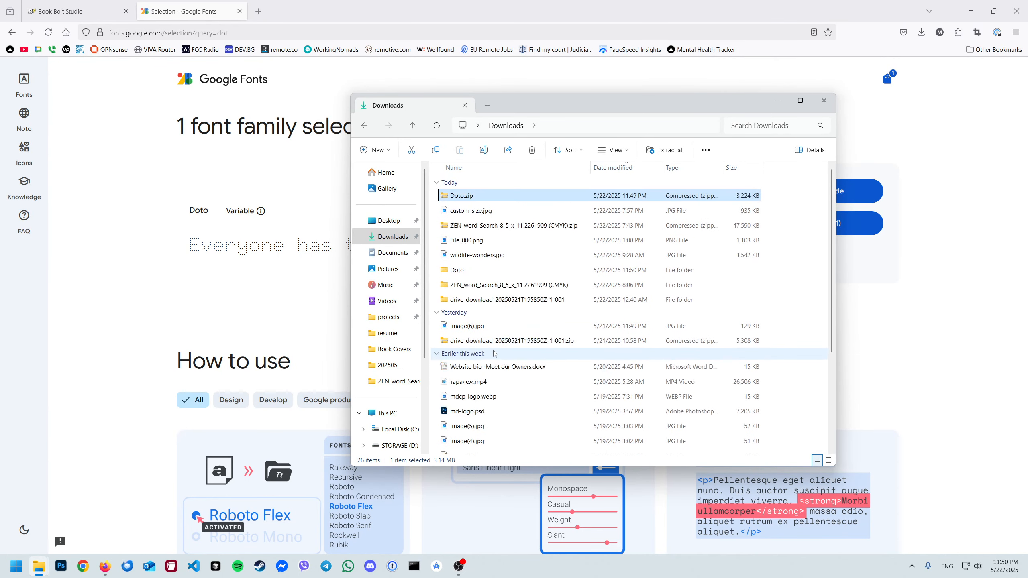
{"action": "left_click", "coordinate": [465, 271]}
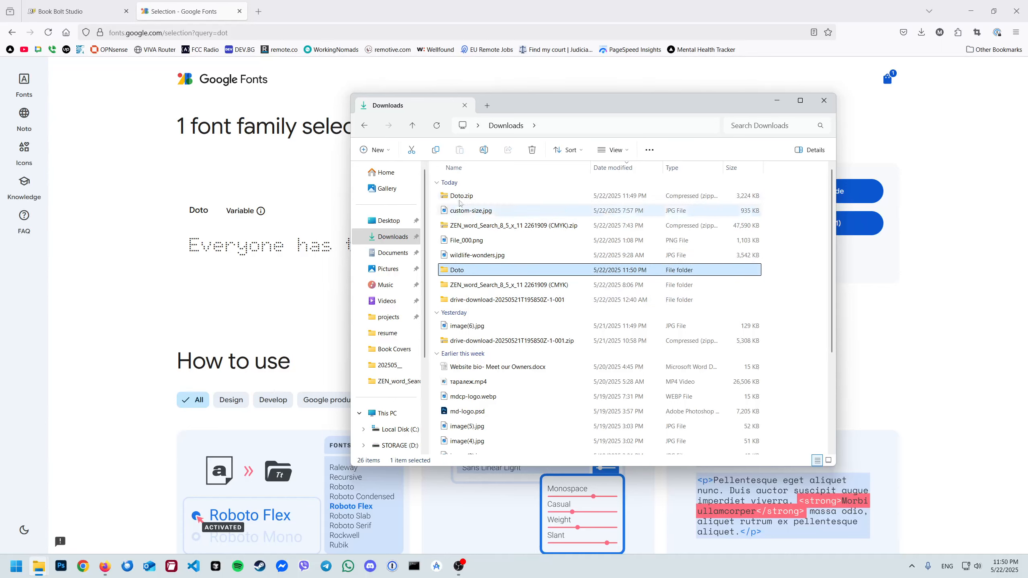
{"action": "double_click", "coordinate": [470, 272]}
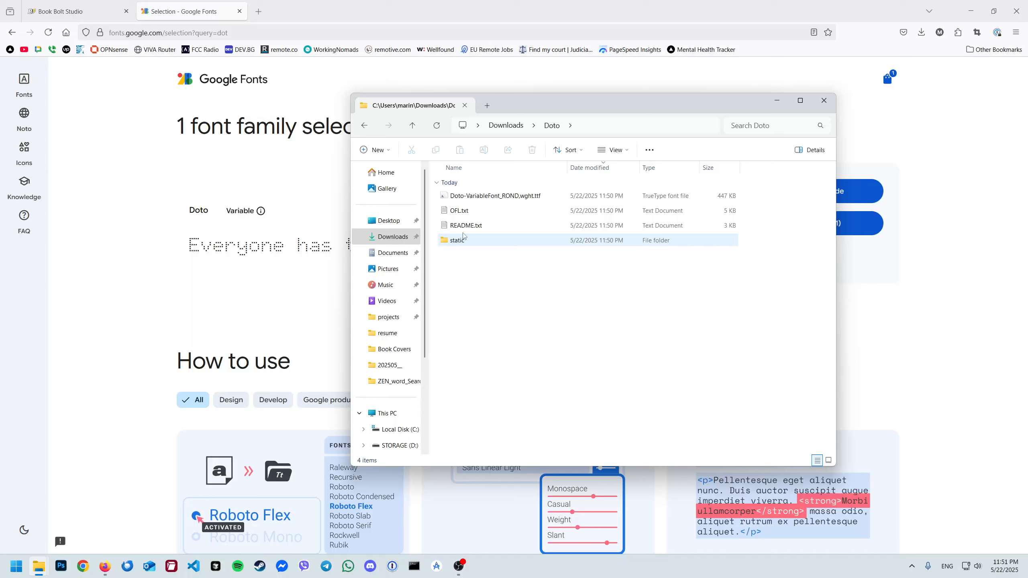
{"action": "left_click", "coordinate": [471, 200]}
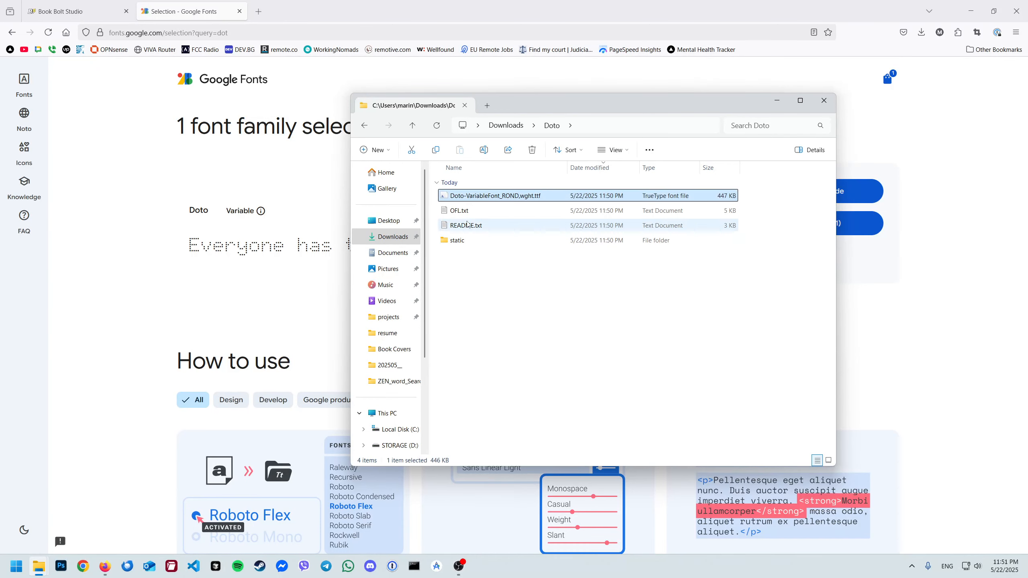
{"action": "right_click", "coordinate": [469, 200]}
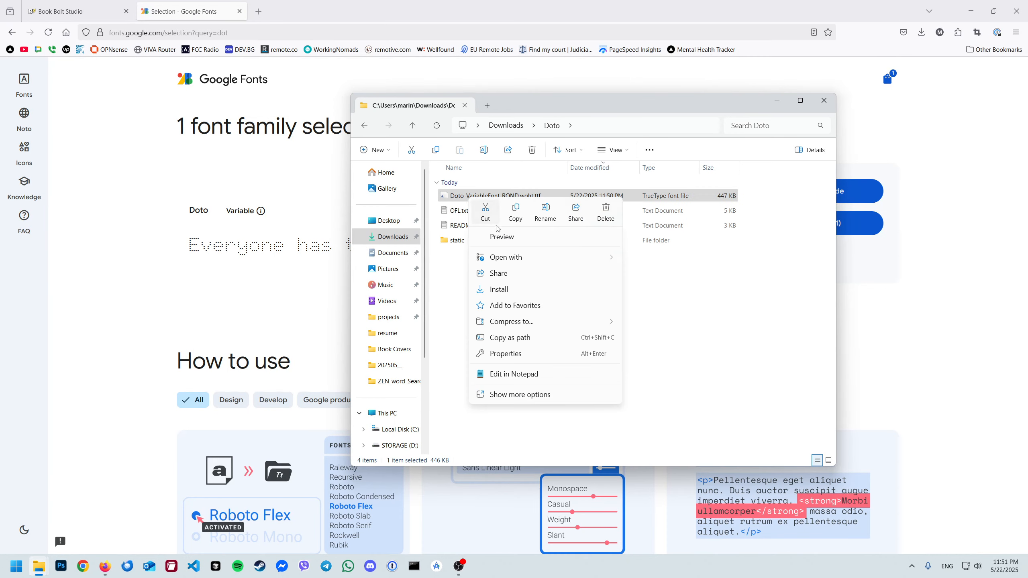
{"action": "left_click", "coordinate": [509, 294]}
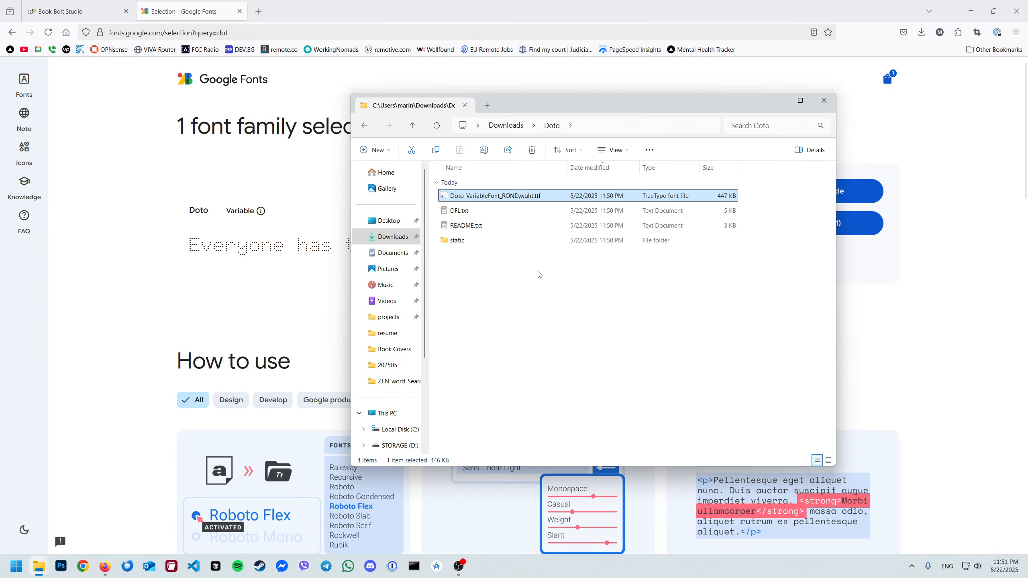
{"action": "left_click", "coordinate": [538, 275]}
- Delete Doto.zip and the extracted Doto folder from Downloads
{"action": "left_click", "coordinate": [516, 125]}
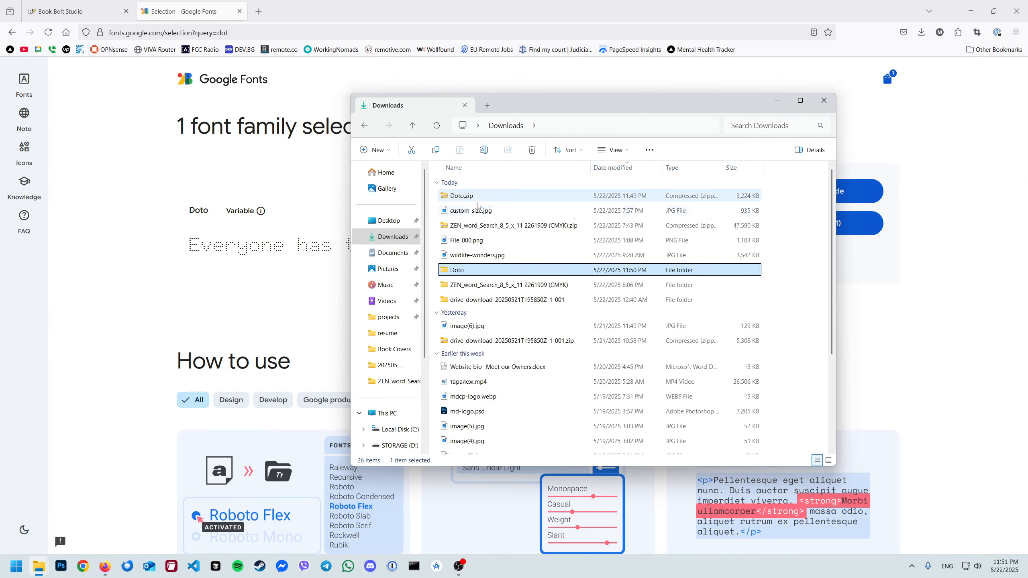
{"action": "left_click", "coordinate": [471, 196], "text": "ctrl"}
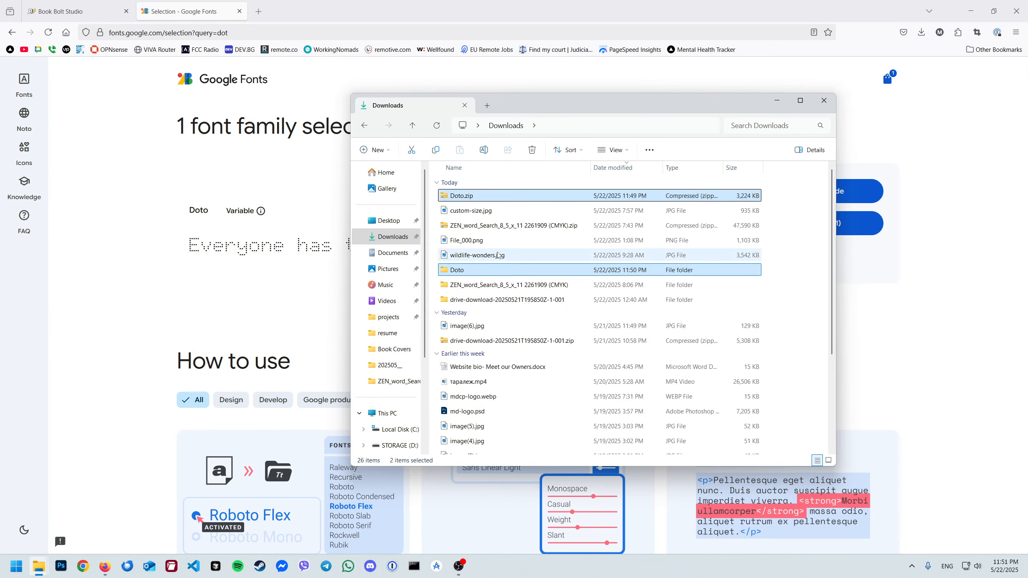
{"action": "key", "text": "Delete"}
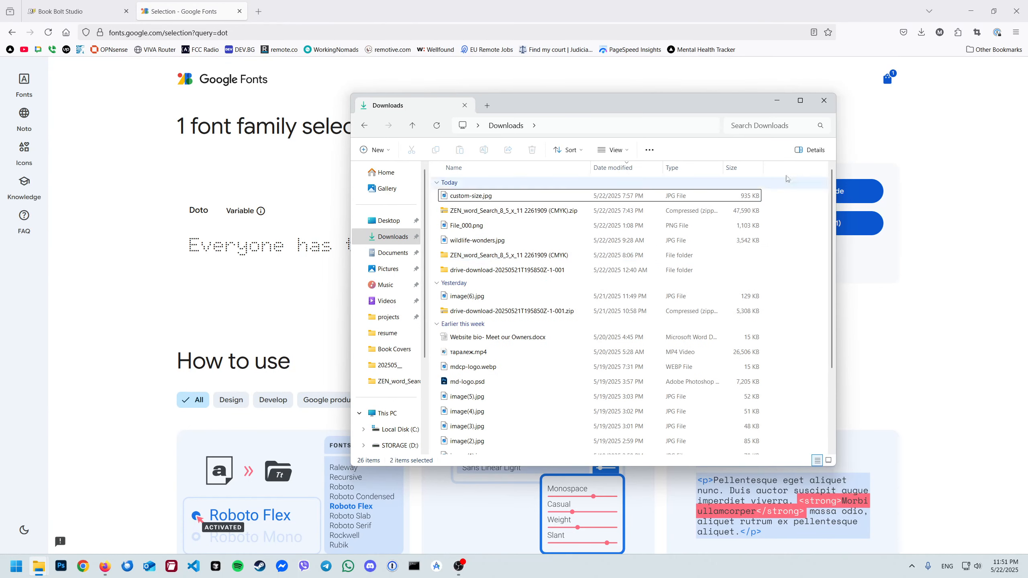
- Minimize the Downloads and Videos folder windows and switch to the Book Bolt Studio project in Firefox
{"action": "left_click", "coordinate": [777, 102]}
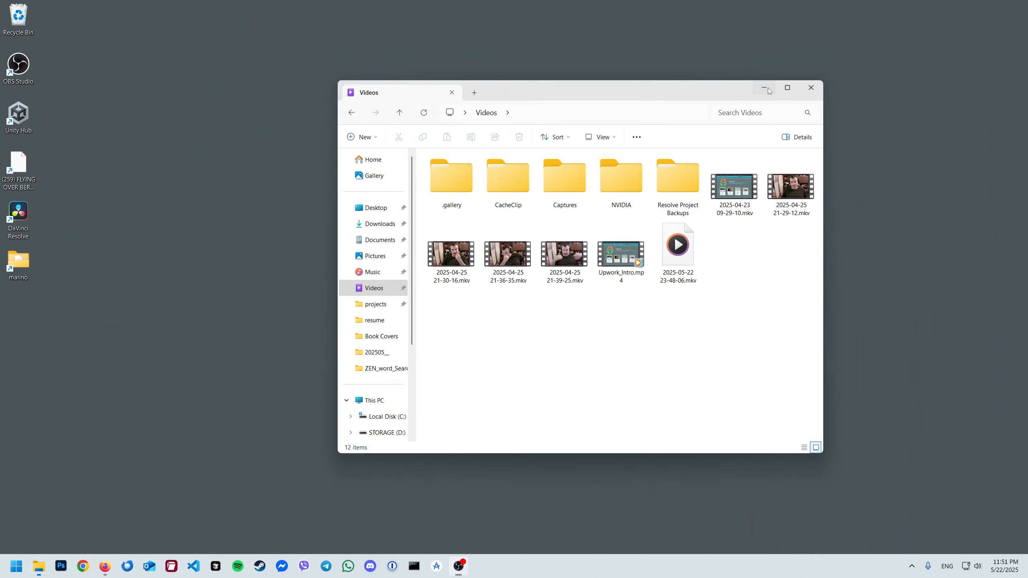
{"action": "left_click", "coordinate": [764, 88]}
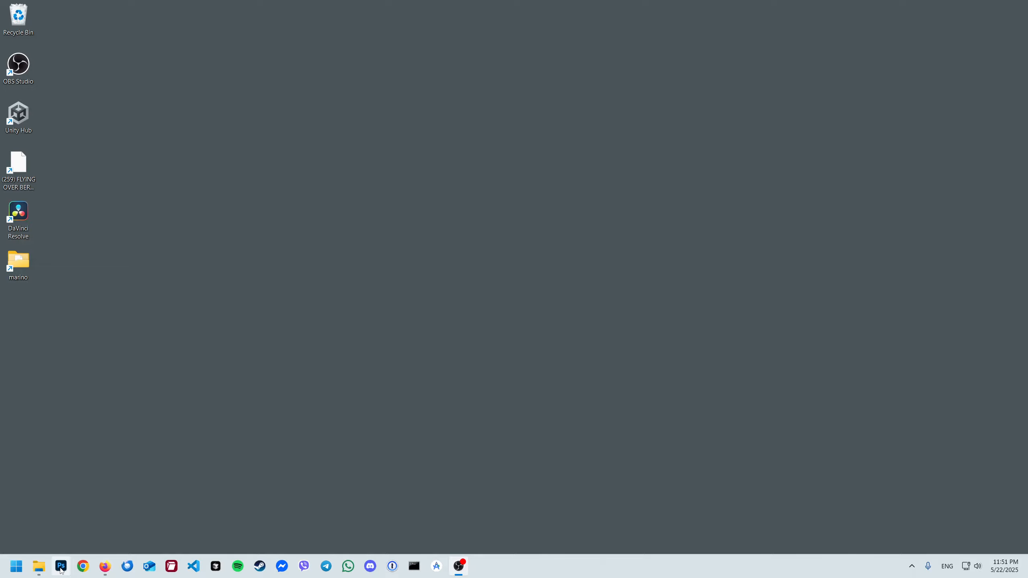
{"action": "mouse_move", "coordinate": [107, 571]}
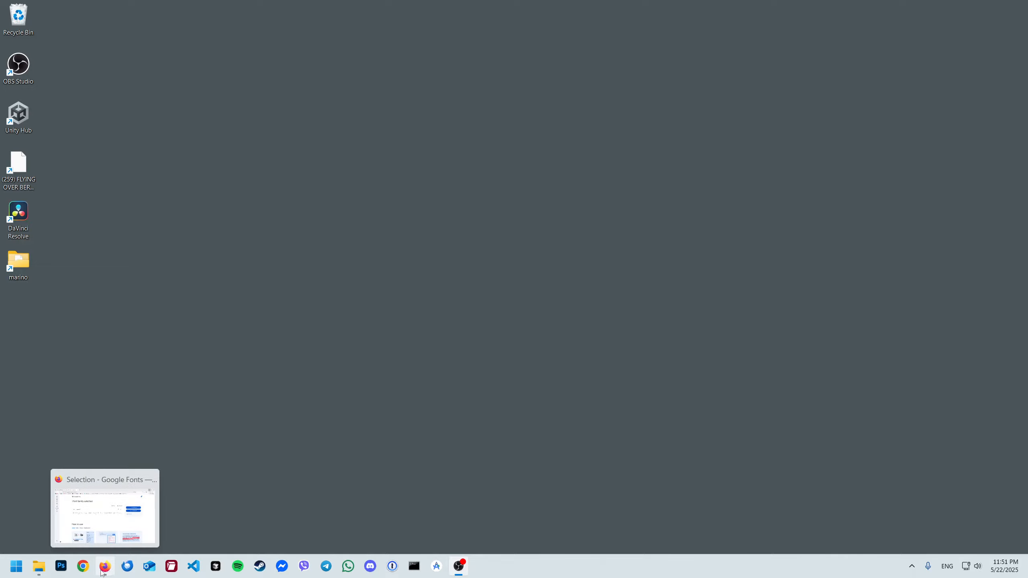
{"action": "left_click", "coordinate": [104, 567]}
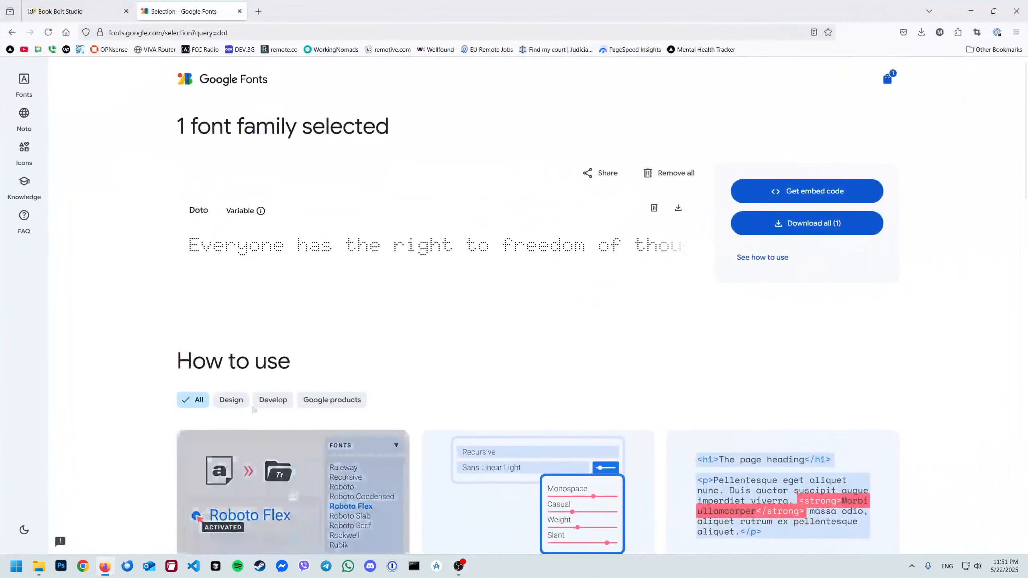
{"action": "left_click", "coordinate": [86, 12]}
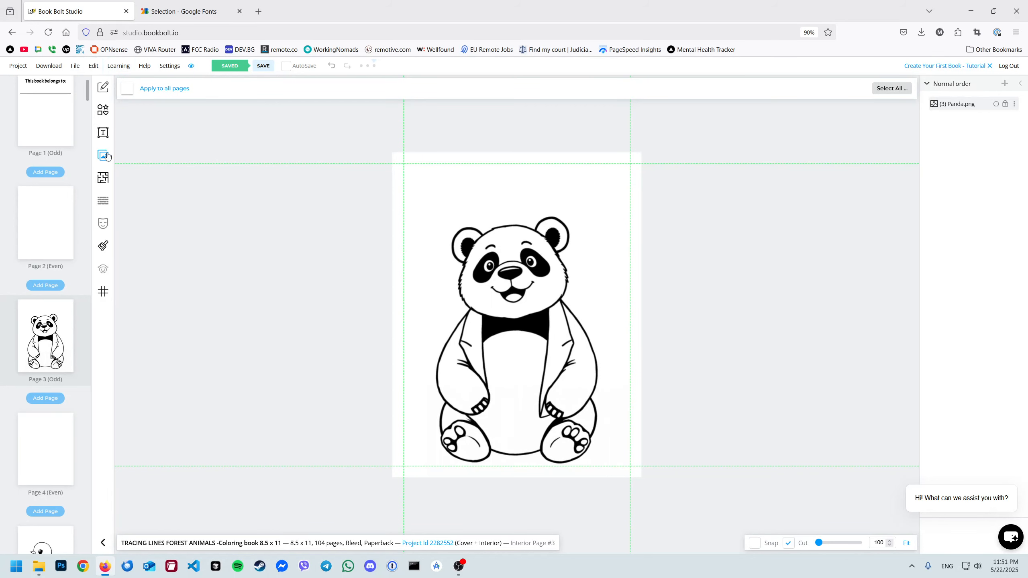
- Add a heading text object above the panda on Page 3 and dismiss the text color tip
{"action": "left_click", "coordinate": [103, 133]}
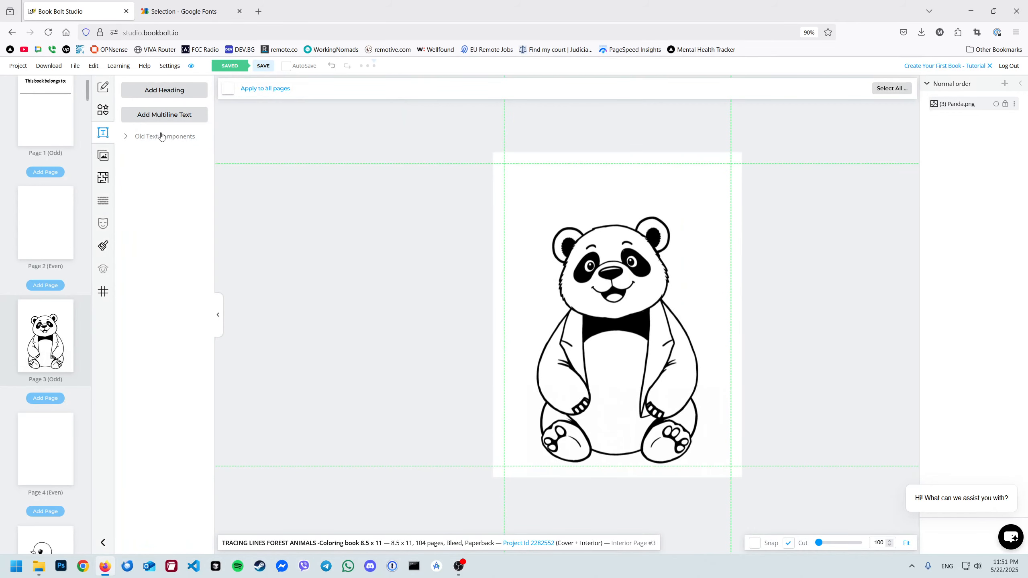
{"action": "left_click", "coordinate": [152, 138]}
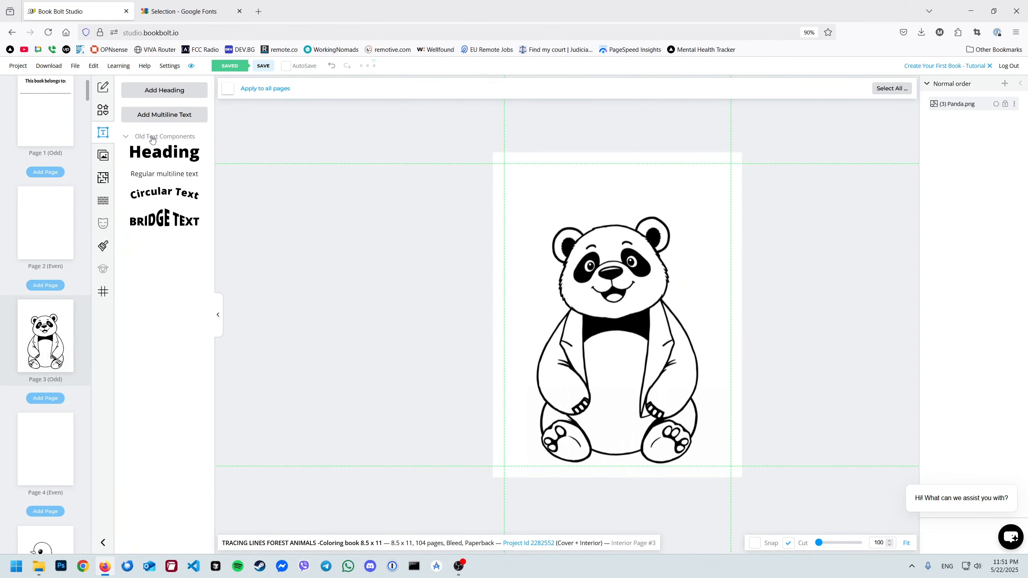
{"action": "left_click", "coordinate": [154, 138]}
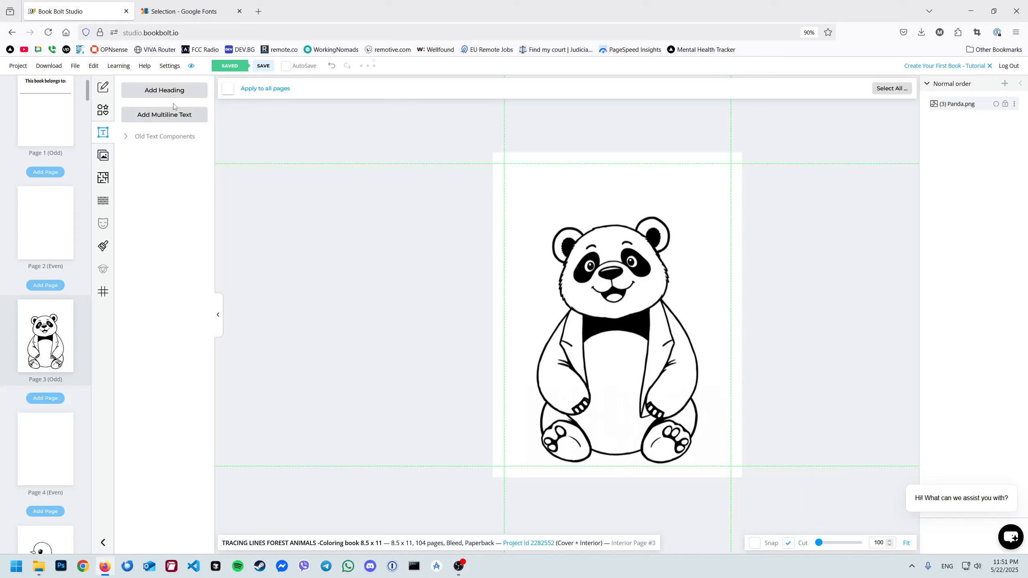
{"action": "left_click", "coordinate": [166, 91]}
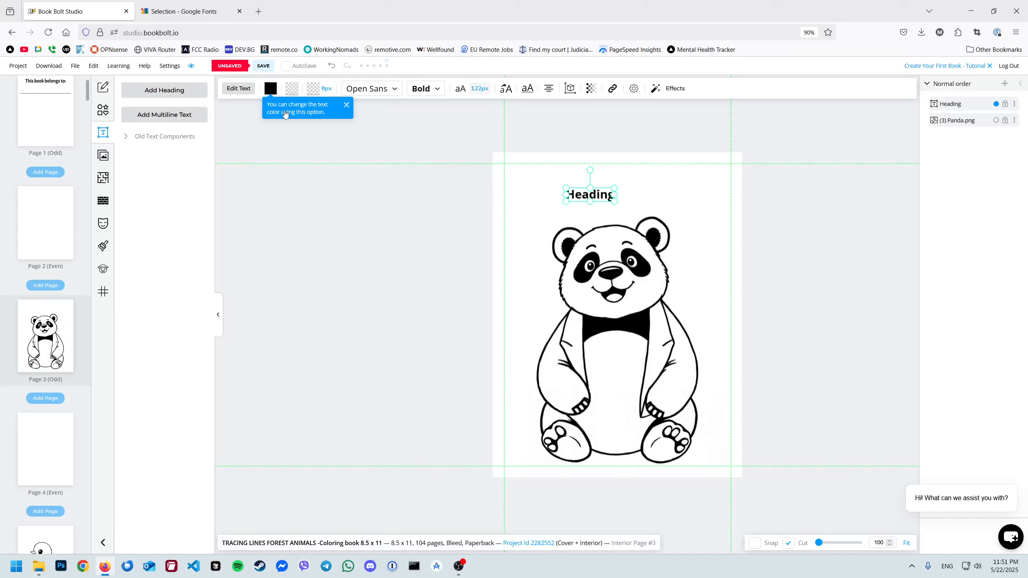
{"action": "left_click", "coordinate": [346, 104]}
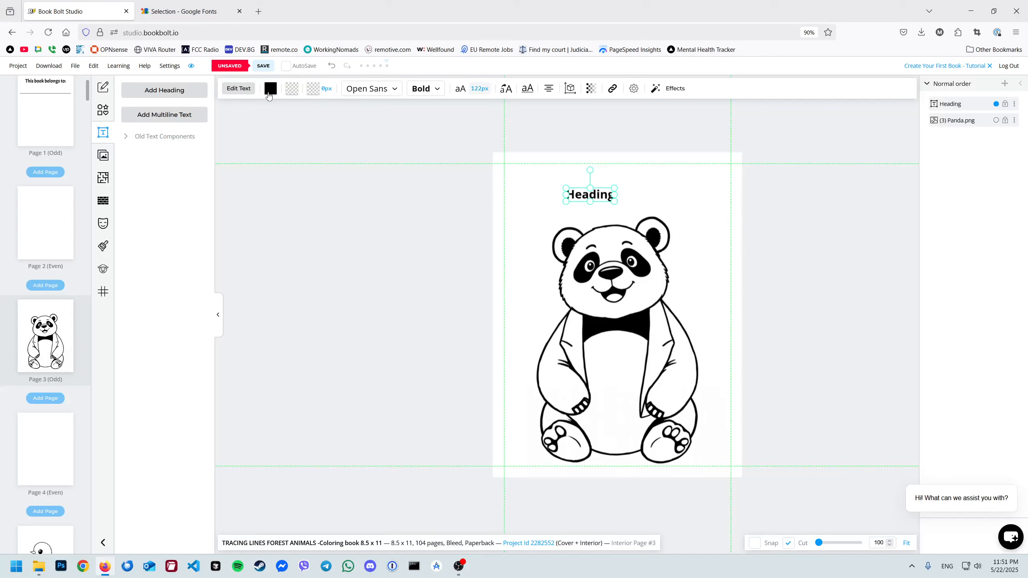
- Open the heading's text content and its personal font list, and start uploading a custom font file
{"action": "left_click", "coordinate": [240, 91]}
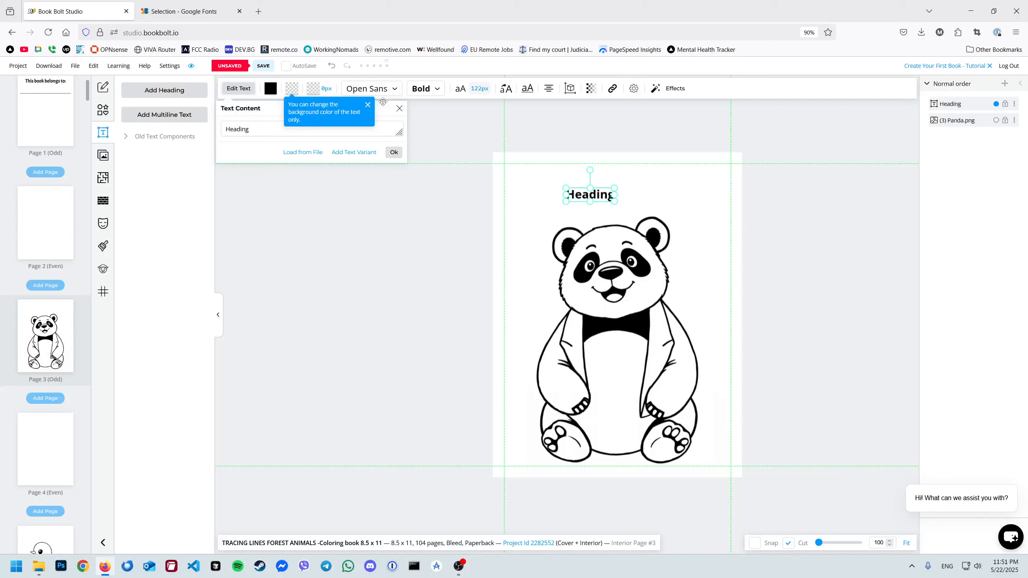
{"action": "left_click", "coordinate": [389, 90]}
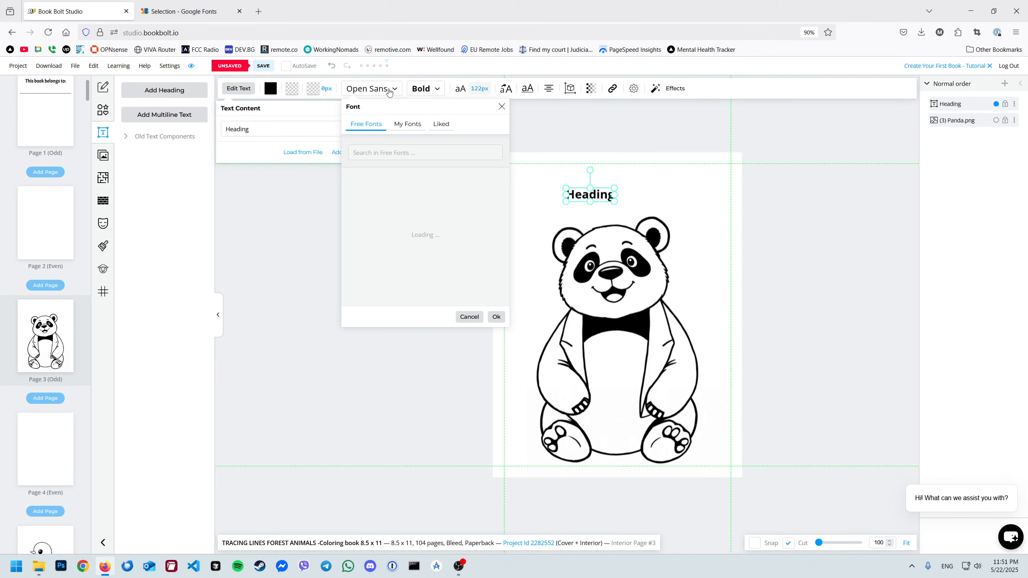
{"action": "left_click", "coordinate": [409, 125]}
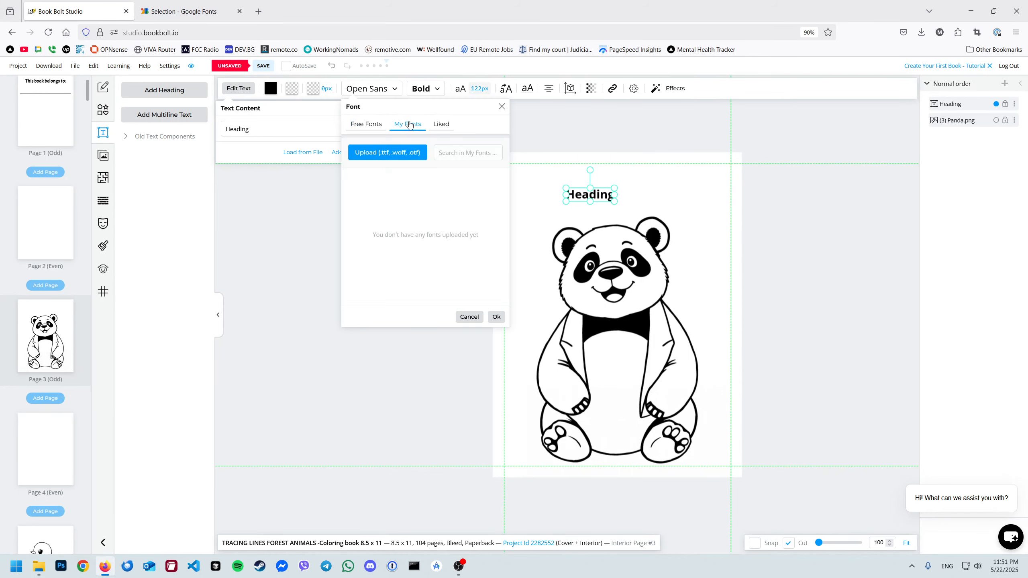
{"action": "left_click", "coordinate": [392, 158]}
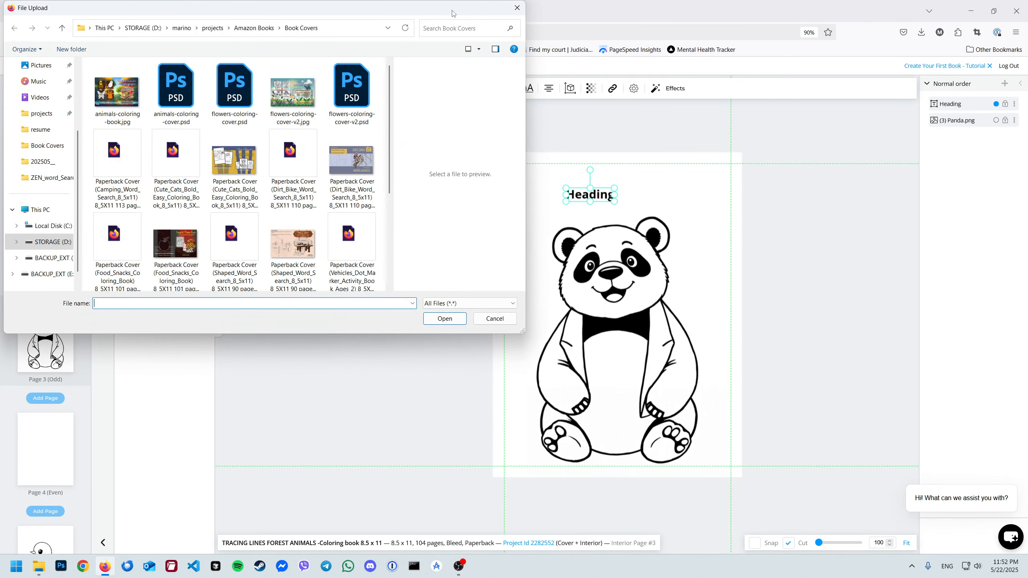
{"action": "left_click_drag", "start_coordinate": [452, 13], "coordinate": [918, 125]}
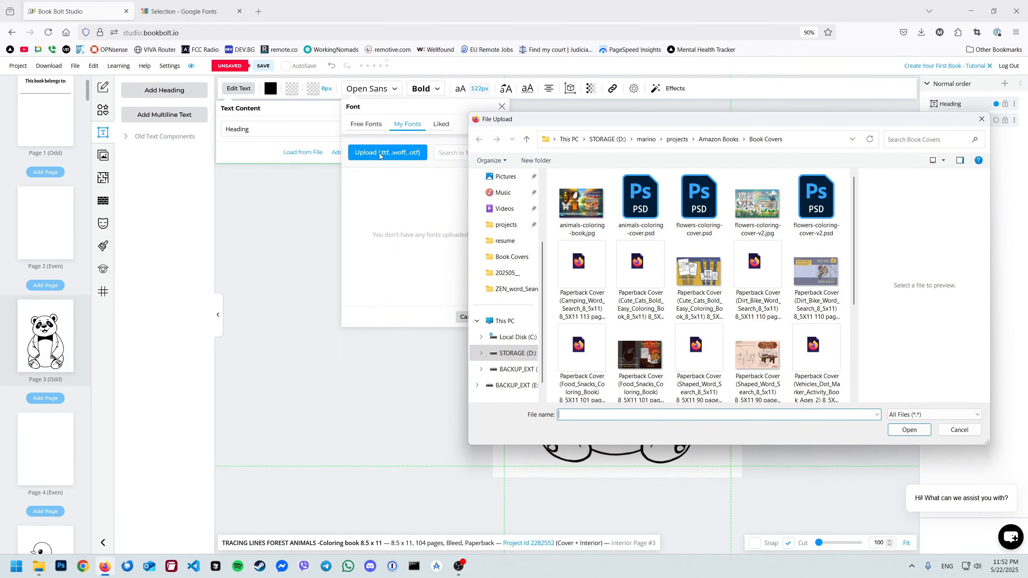
{"action": "left_click_drag", "start_coordinate": [682, 118], "coordinate": [664, 102]}
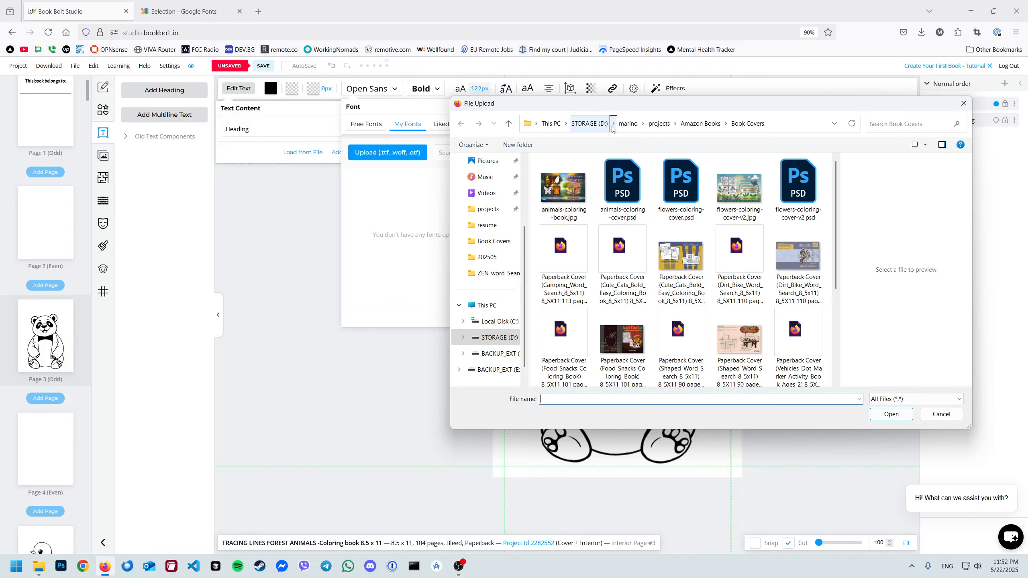
- Upload Doto-VariableFont_ROND,wght.ttf from the Doto folder in Downloads to the personal fonts and confirm the font dialog
{"action": "scroll", "coordinate": [488, 180], "scroll_direction": "up", "scroll_amount": 3}
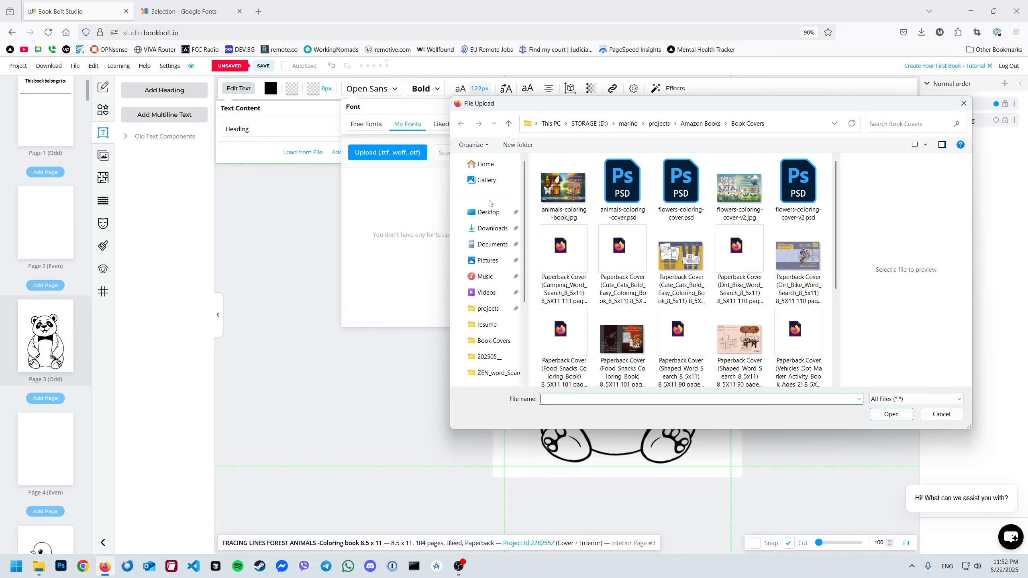
{"action": "left_click", "coordinate": [486, 230]}
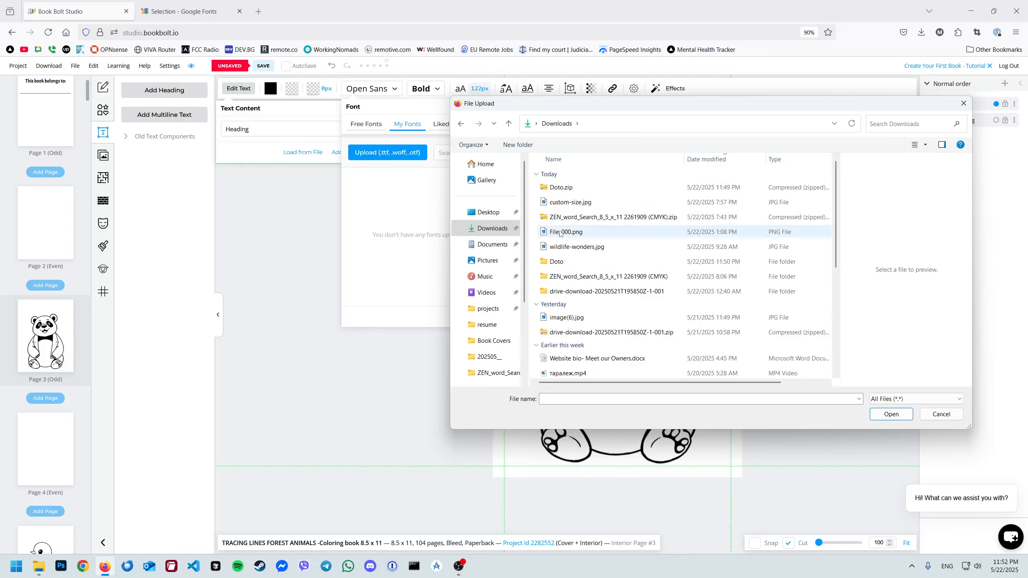
{"action": "left_click", "coordinate": [556, 263]}
{"action": "double_click", "coordinate": [556, 262]}
{"action": "key", "text": "alt+Left"}
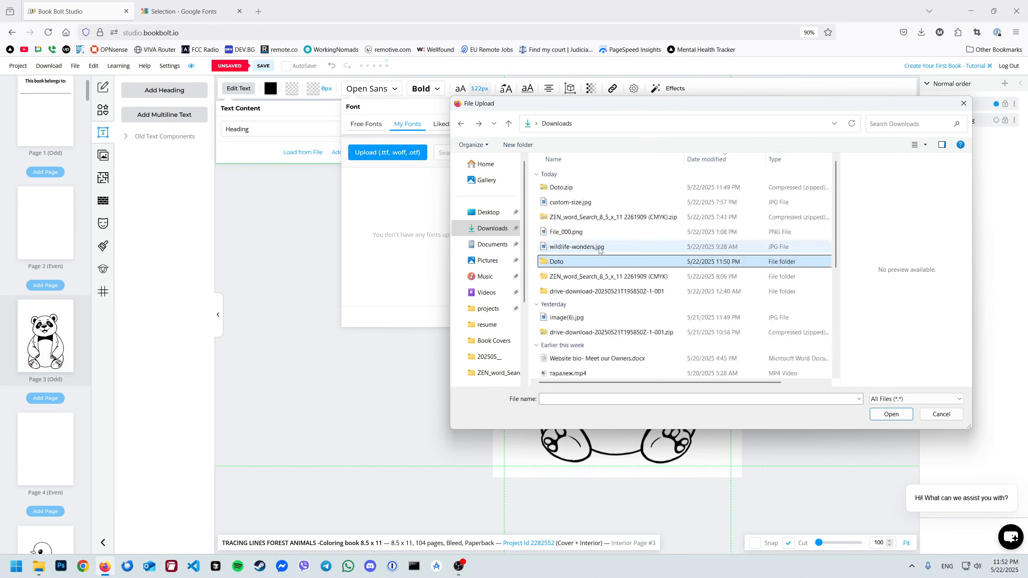
{"action": "double_click", "coordinate": [568, 263]}
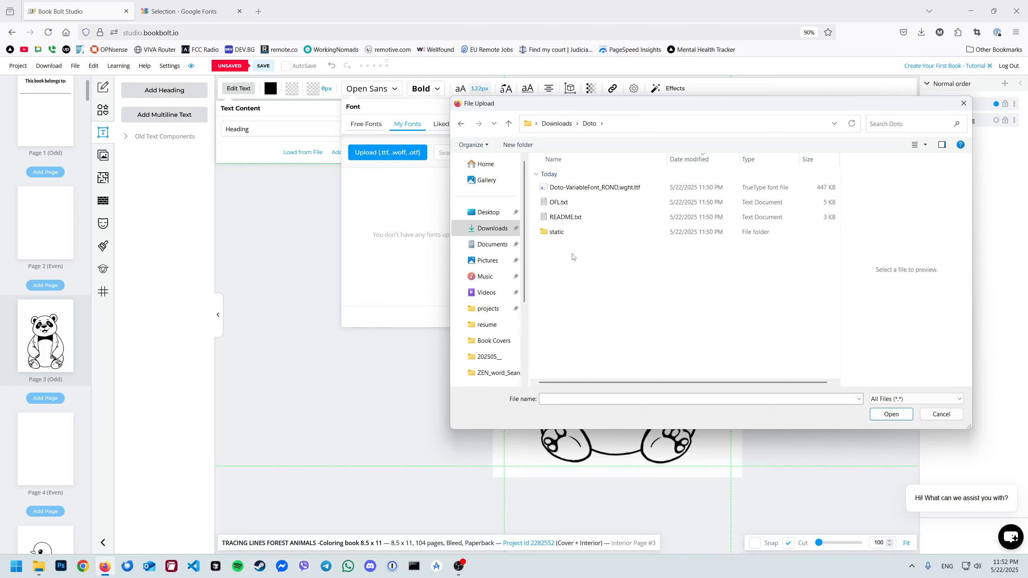
{"action": "left_click", "coordinate": [587, 190]}
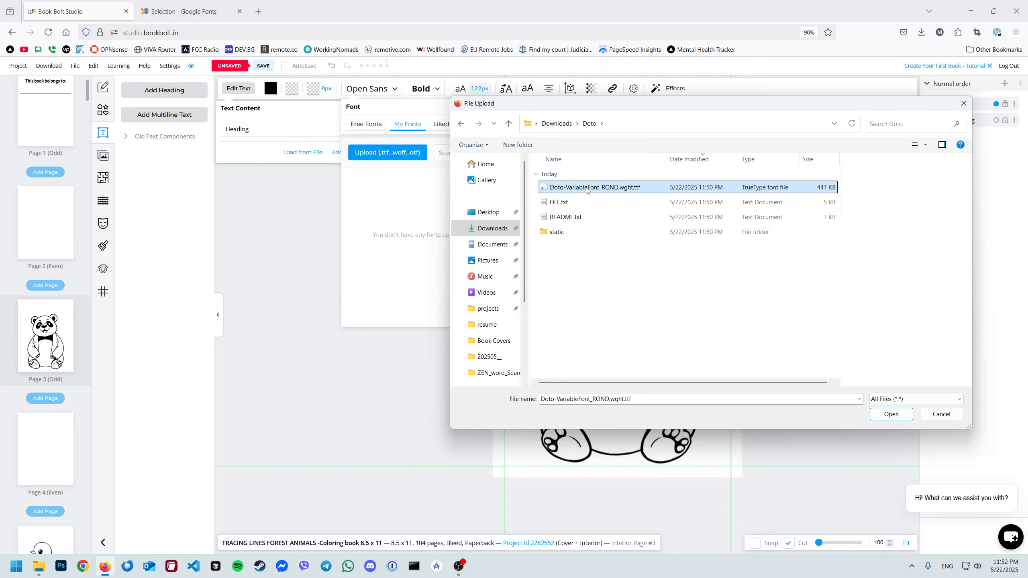
{"action": "double_click", "coordinate": [637, 190]}
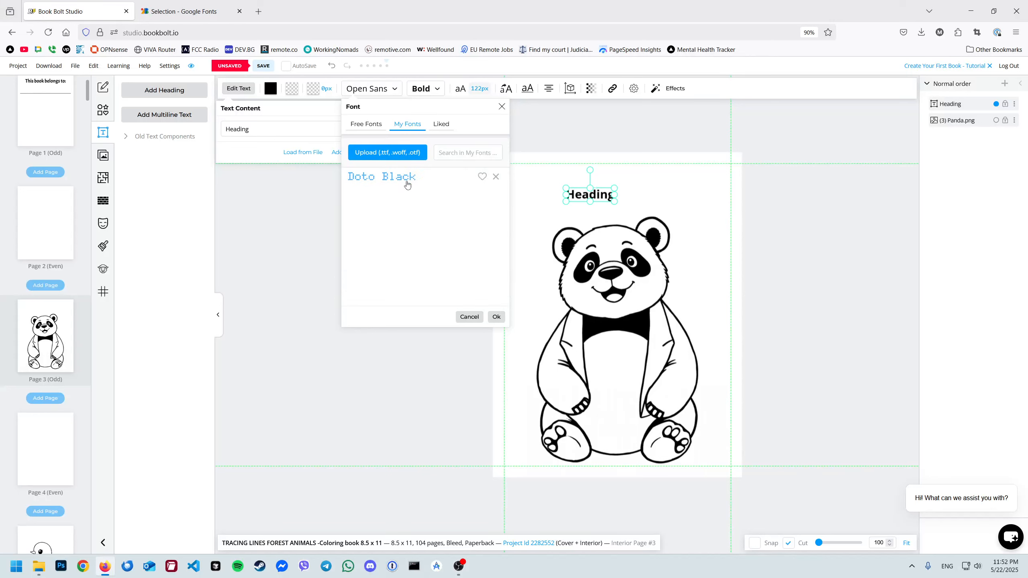
{"action": "left_click", "coordinate": [495, 317]}
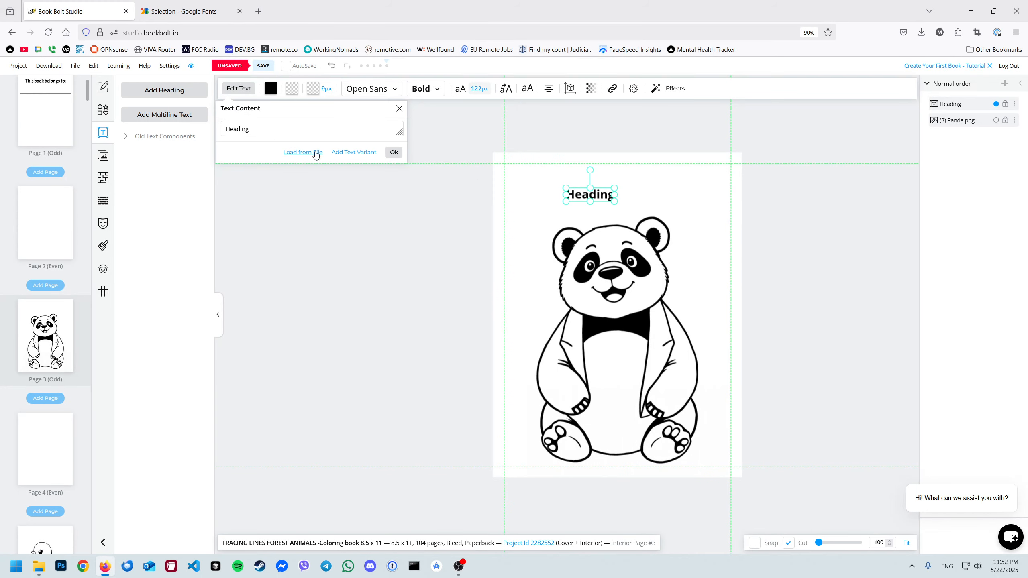
- Close the text content, reselect the heading and search the free fonts for "doto"
{"action": "left_click", "coordinate": [394, 153]}
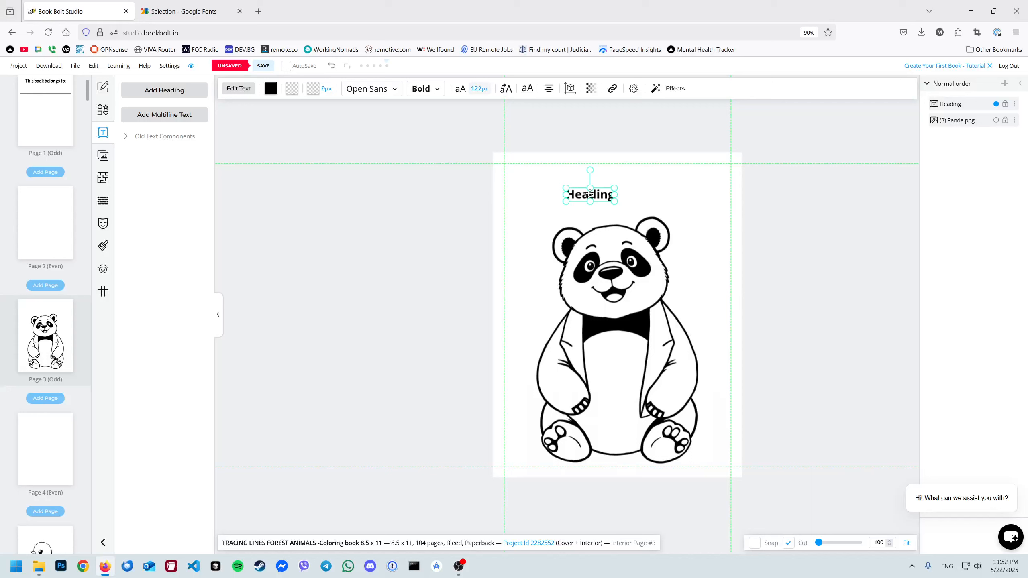
{"action": "double_click", "coordinate": [590, 194]}
{"action": "left_click", "coordinate": [635, 187]}
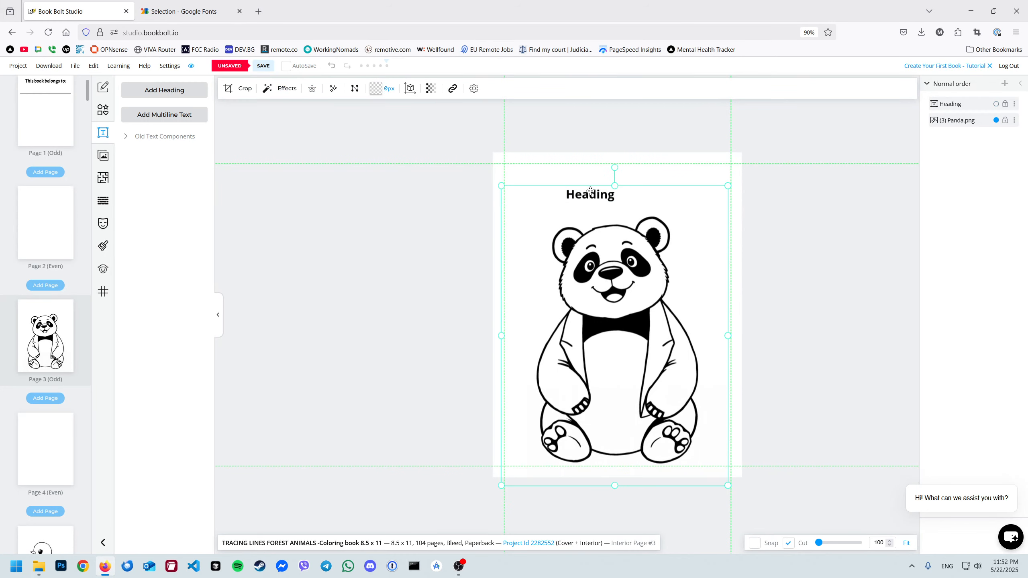
{"action": "left_click", "coordinate": [589, 192]}
{"action": "left_click", "coordinate": [370, 88]}
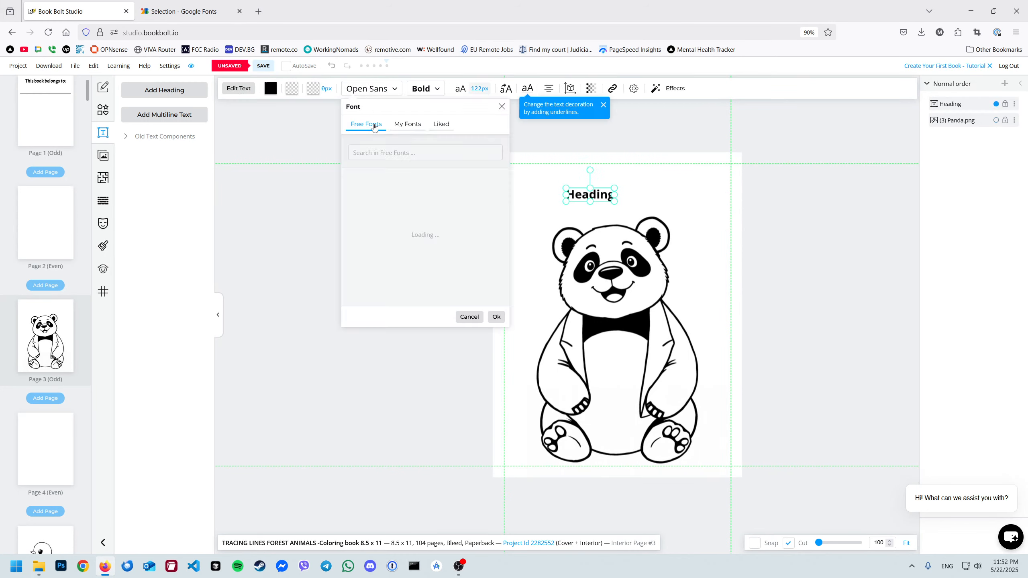
{"action": "left_click", "coordinate": [397, 152]}
{"action": "type", "text": "doto"}
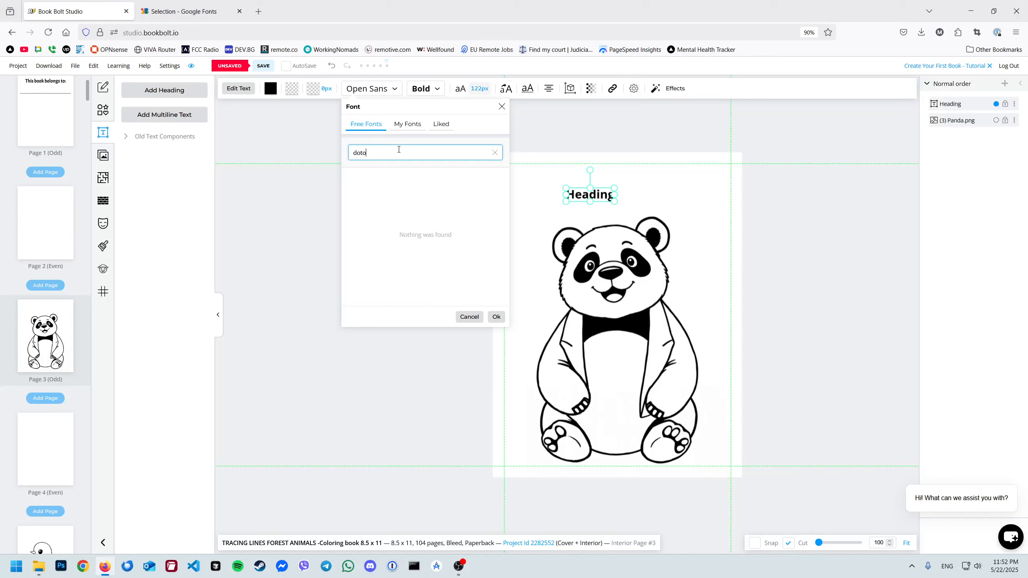
{"action": "key", "text": "ctrl+a"}
{"action": "key", "text": "BackSpace"}
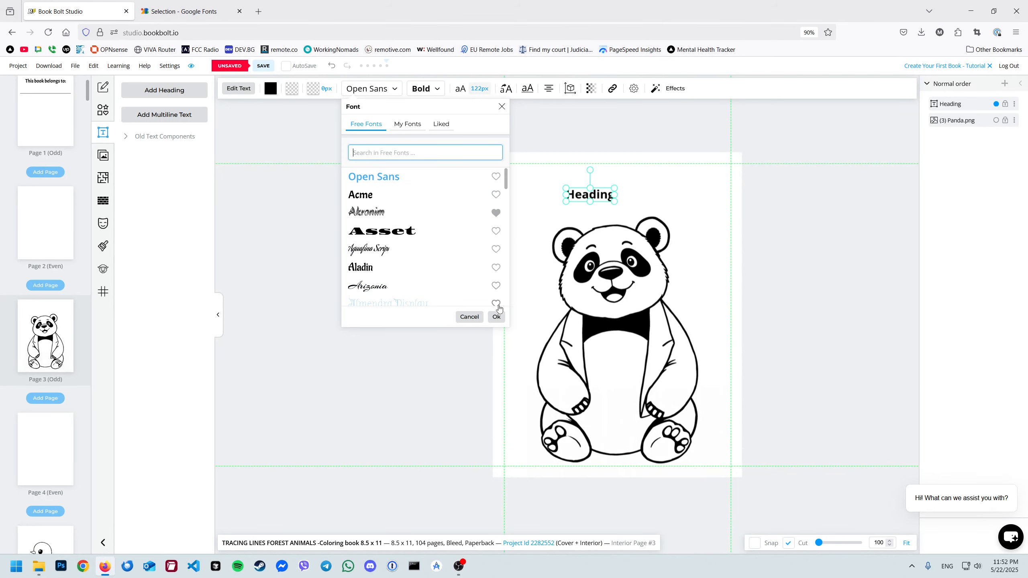
- Close the font dialog, save the project with the heading deselected, and reload the page
{"action": "left_click", "coordinate": [496, 317]}
{"action": "left_click", "coordinate": [653, 191]}
{"action": "left_click", "coordinate": [660, 178]}
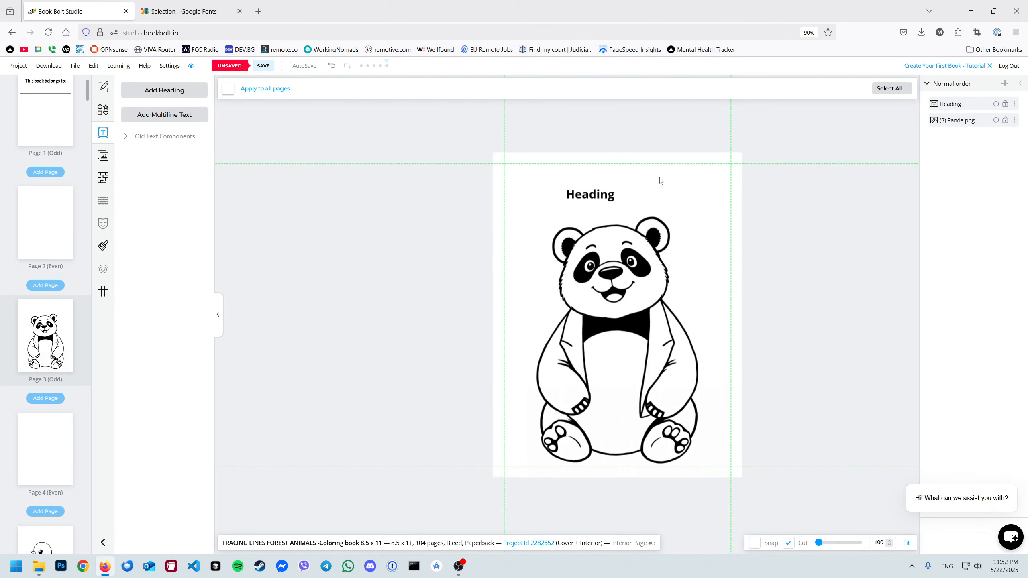
{"action": "key", "text": "ctrl+s"}
{"action": "key", "text": "F5"}
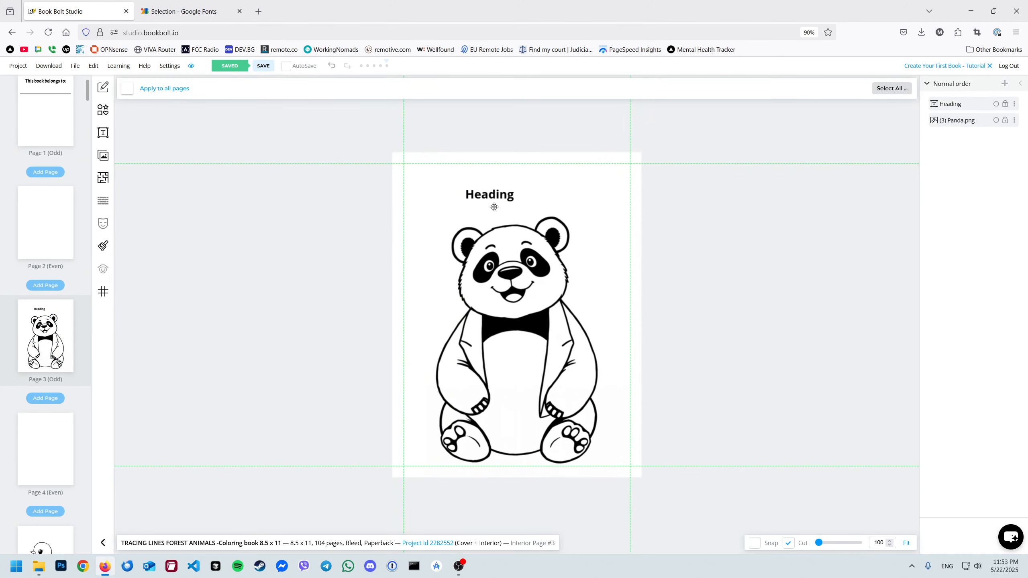
- Search the free fonts for "dot", apply DotGothic16 to the heading above the panda, and enlarge it to about 258 px
{"action": "left_click", "coordinate": [492, 198]}
{"action": "left_click", "coordinate": [278, 90]}
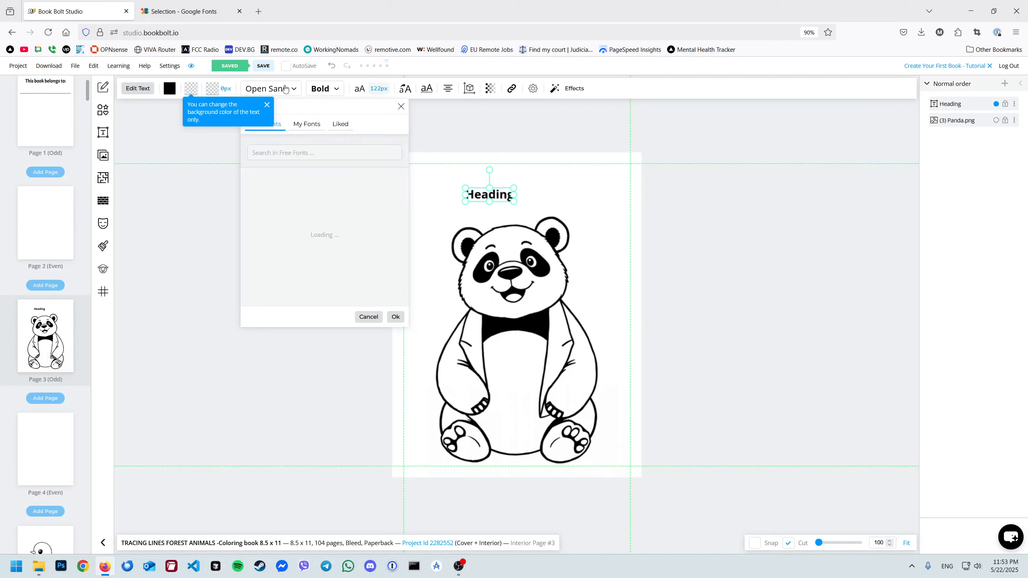
{"action": "left_click", "coordinate": [297, 153]}
{"action": "type", "text": "dot"}
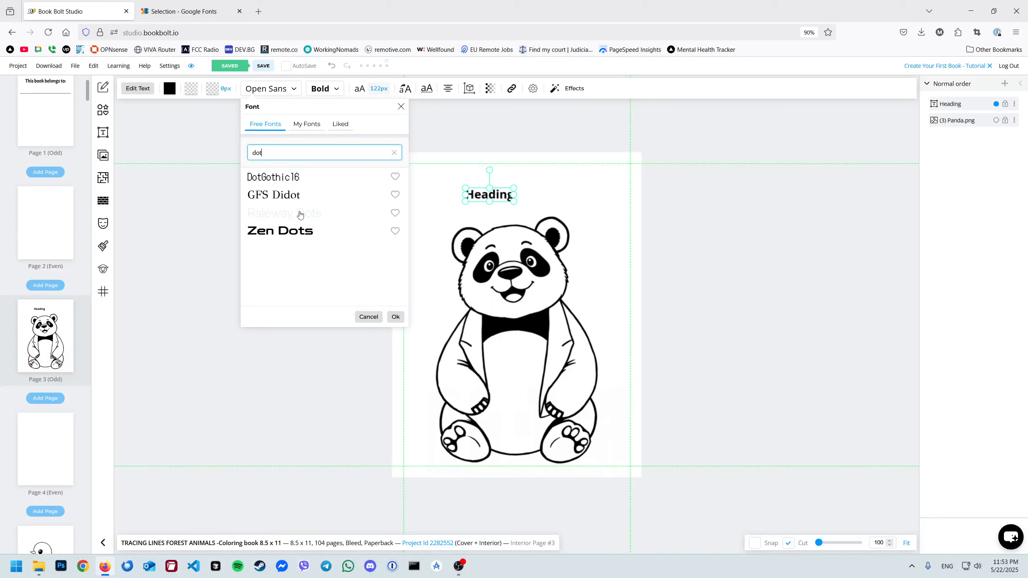
{"action": "left_click", "coordinate": [281, 180]}
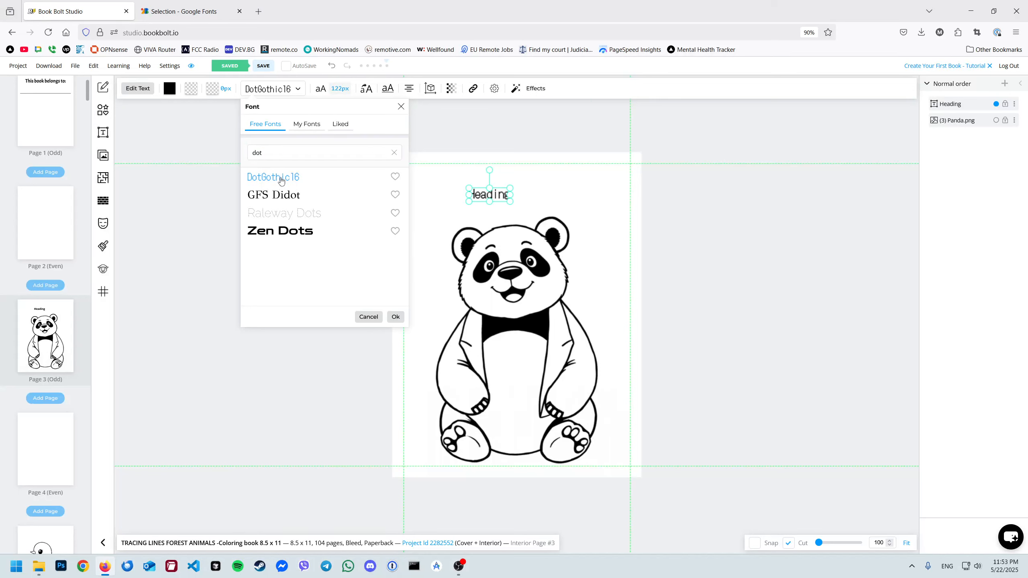
{"action": "left_click_drag", "start_coordinate": [512, 203], "coordinate": [556, 216]}
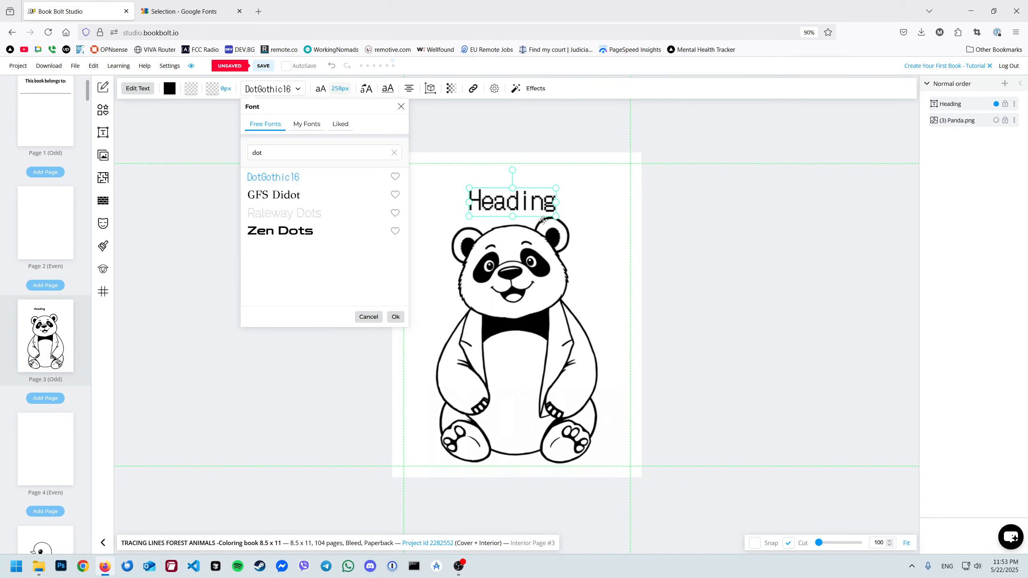
- Try Raleway Dots on the heading, enlarge it to about 445 px, and cancel the font choice
{"action": "left_click", "coordinate": [285, 214]}
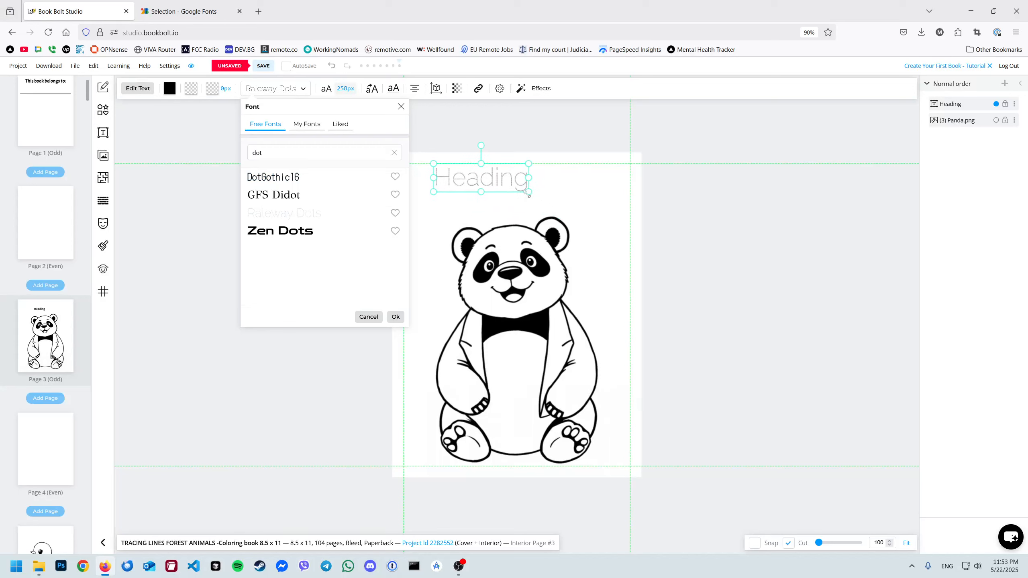
{"action": "left_click_drag", "start_coordinate": [527, 195], "coordinate": [545, 212]}
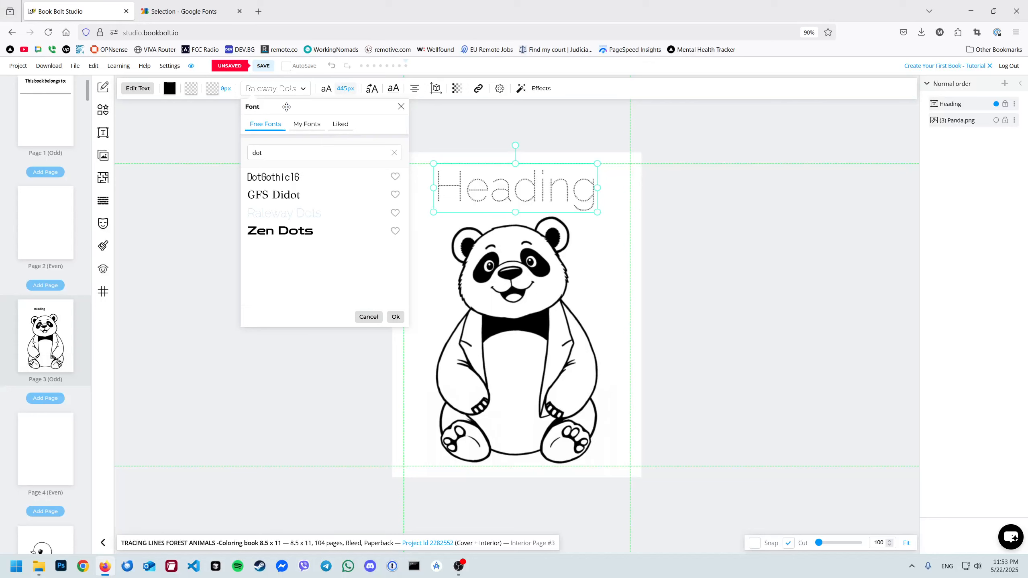
{"action": "left_click", "coordinate": [278, 90]}
{"action": "left_click", "coordinate": [279, 90]}
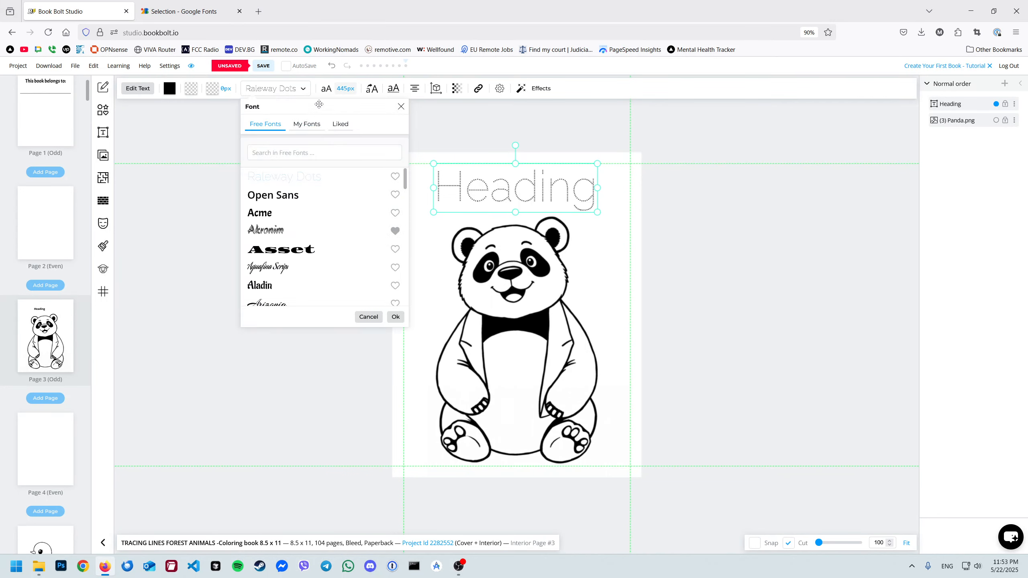
{"action": "left_click", "coordinate": [325, 90]}
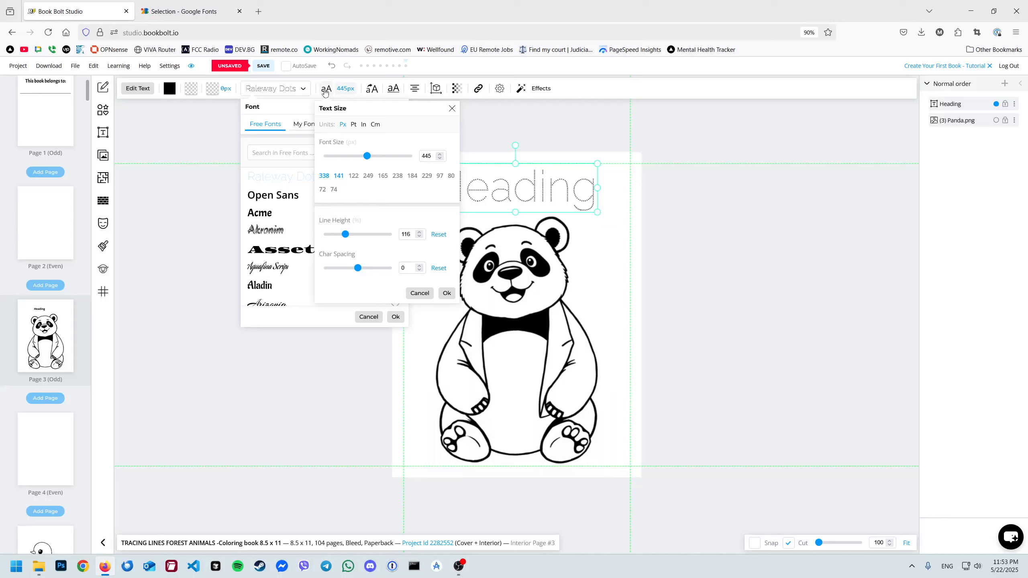
{"action": "left_click", "coordinate": [326, 91]}
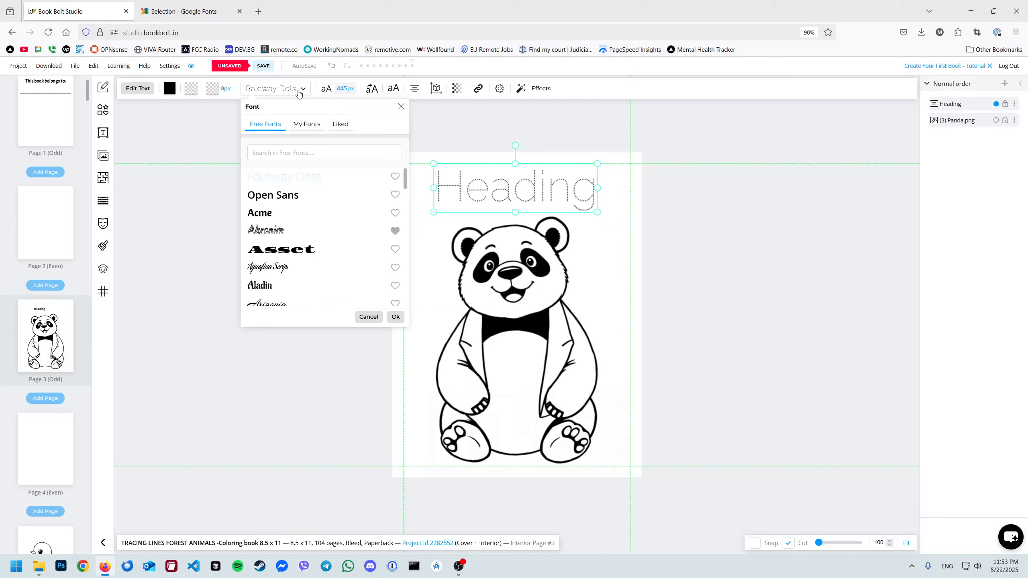
{"action": "left_click", "coordinate": [299, 92]}
{"action": "left_click", "coordinate": [299, 92]}
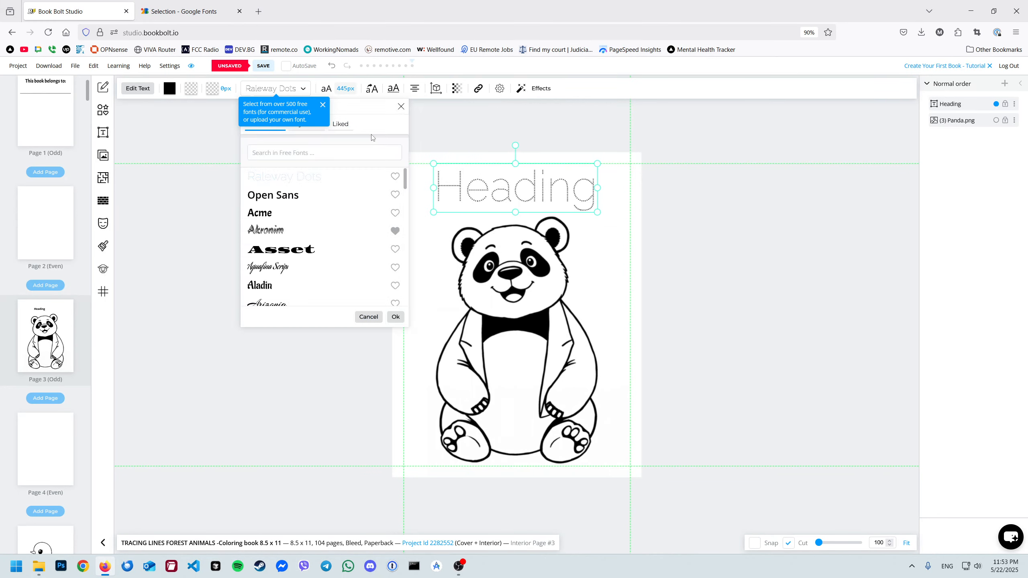
{"action": "left_click", "coordinate": [368, 317]}
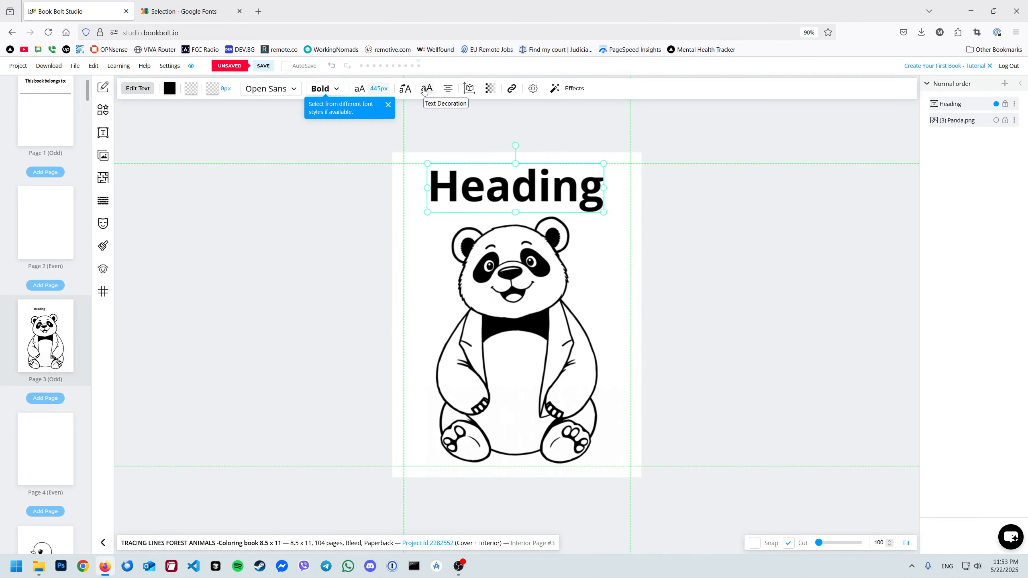
- Set the style of the Open Sans heading to Extra bold
{"action": "left_click", "coordinate": [424, 91]}
{"action": "left_click", "coordinate": [425, 91]}
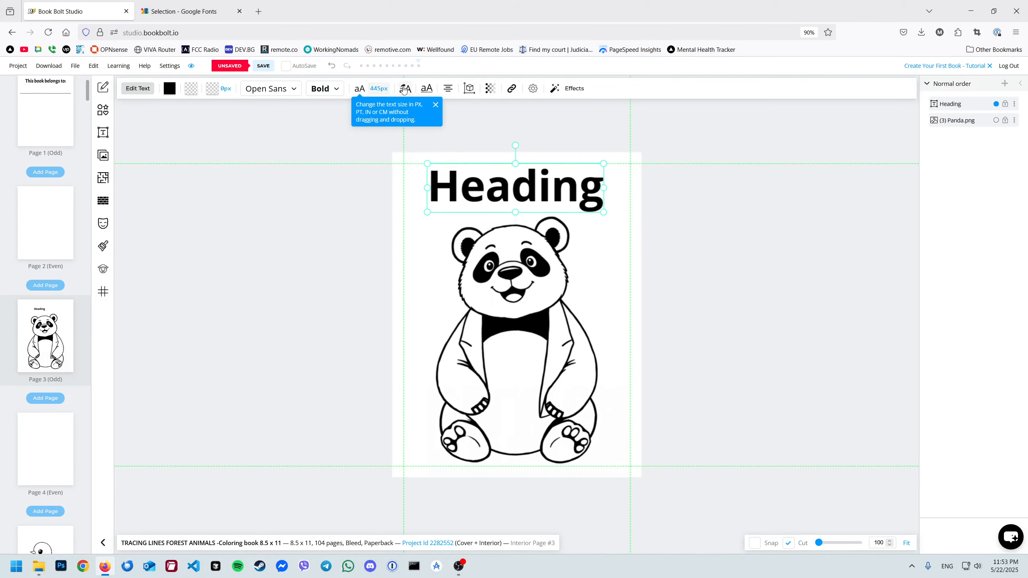
{"action": "left_click", "coordinate": [329, 90]}
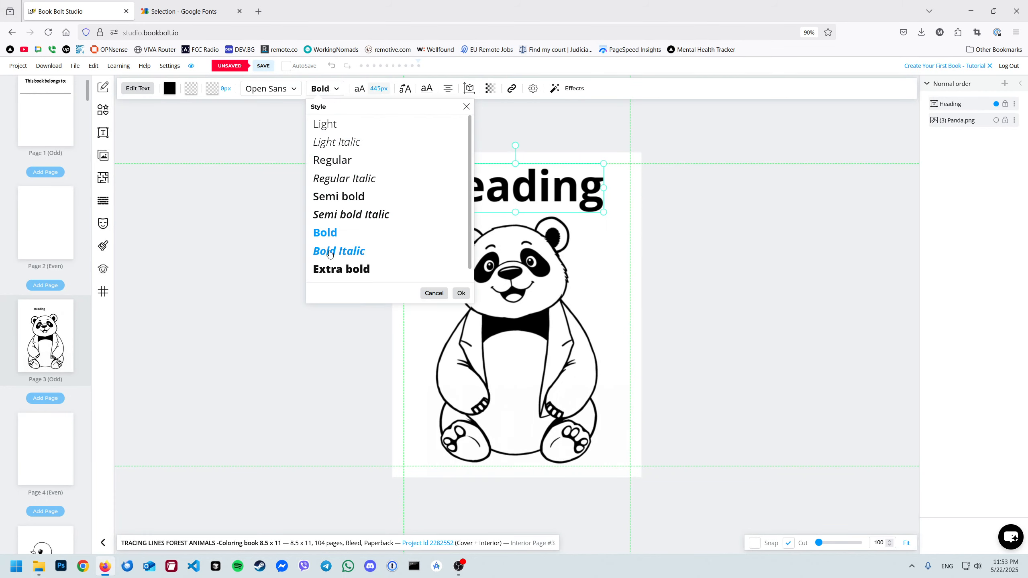
{"action": "scroll", "coordinate": [339, 259], "scroll_direction": "down", "scroll_amount": 1}
{"action": "left_click", "coordinate": [343, 259]}
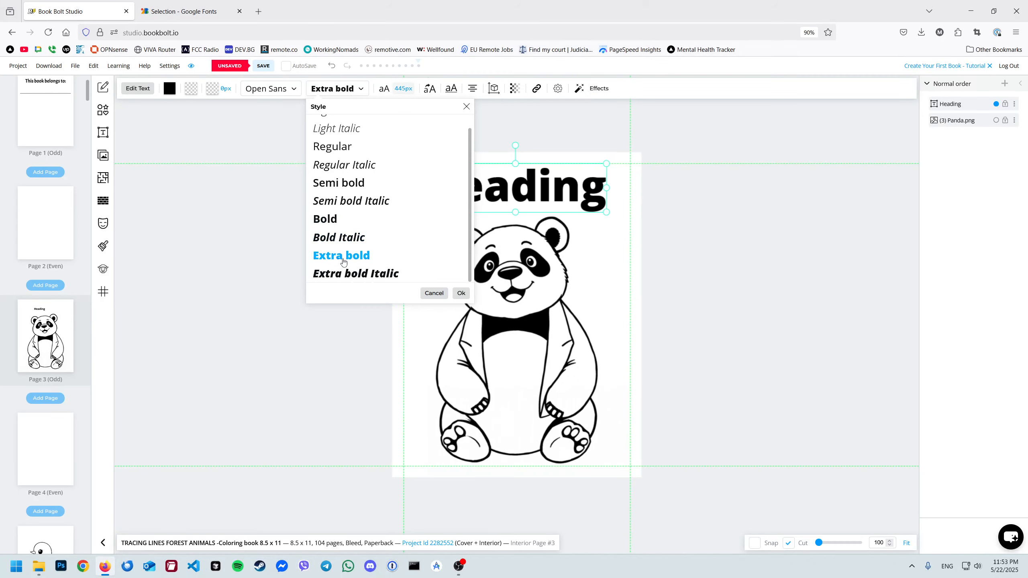
- Search the free fonts for "dot" and apply Raleway Dots to the heading, keeping the heading selected
{"action": "left_click", "coordinate": [283, 91]}
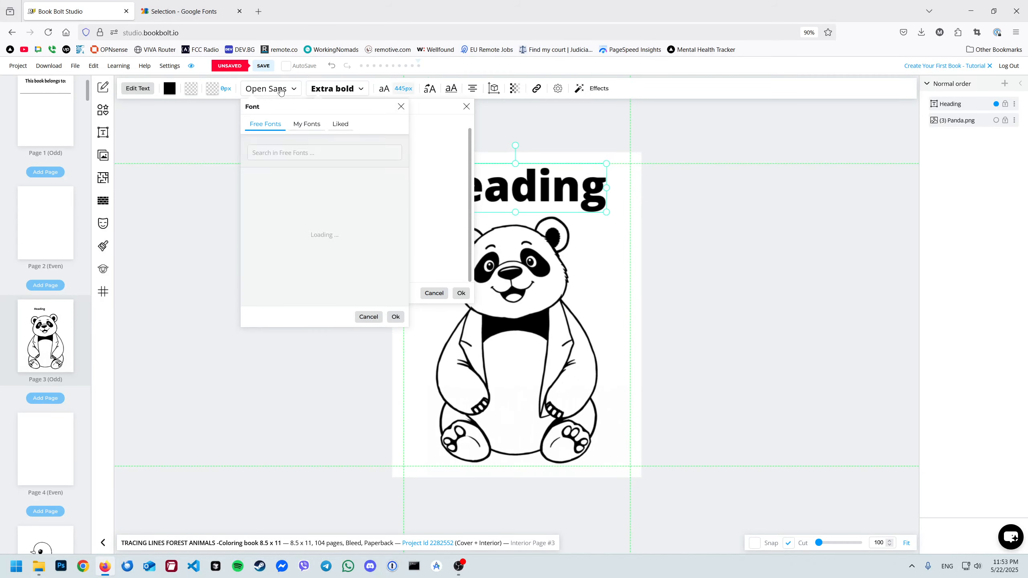
{"action": "left_click", "coordinate": [282, 153]}
{"action": "type", "text": "dot"}
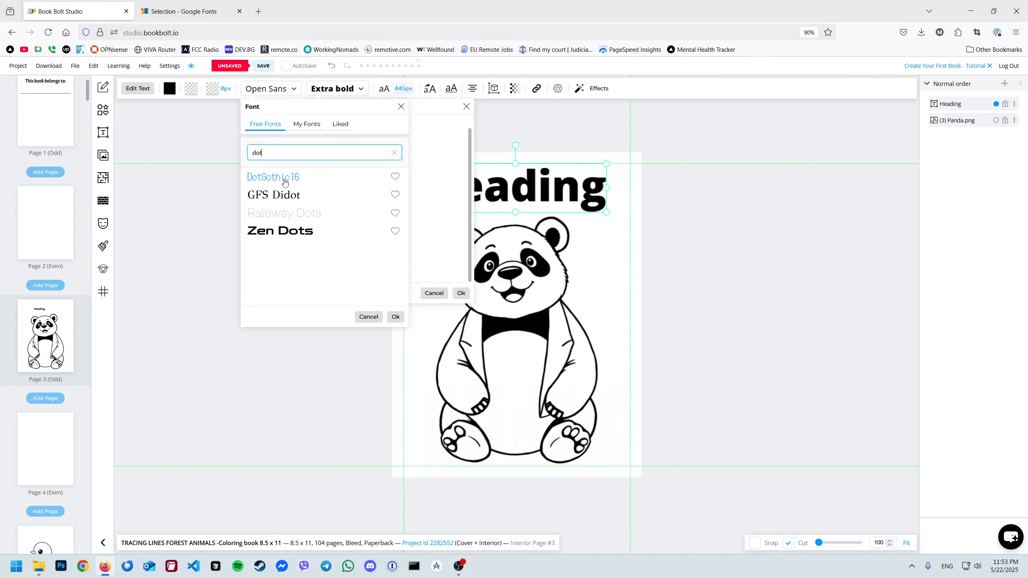
{"action": "left_click", "coordinate": [285, 213]}
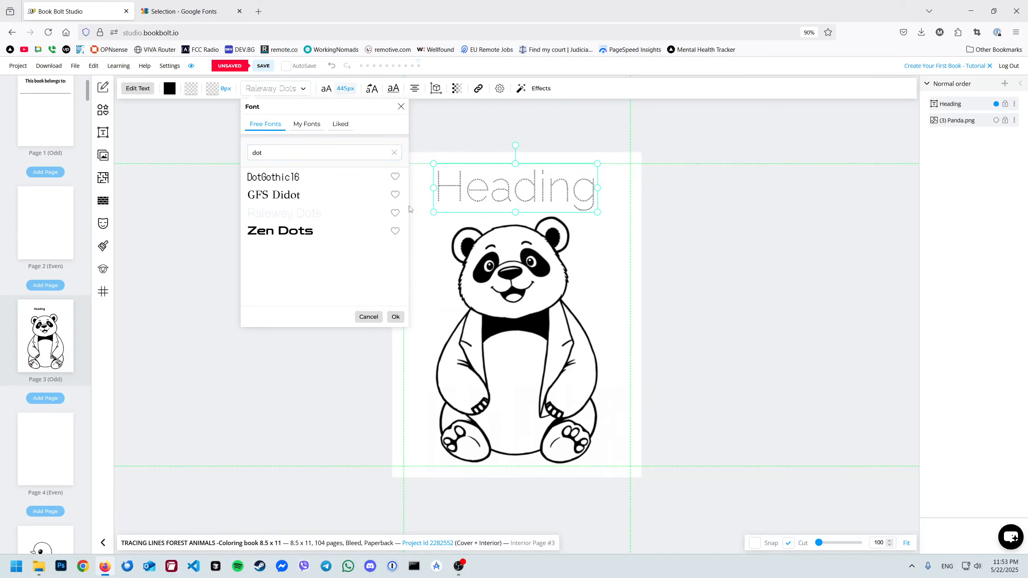
{"action": "left_click", "coordinate": [672, 195]}
{"action": "left_click", "coordinate": [549, 192]}
{"action": "left_click", "coordinate": [296, 90]}
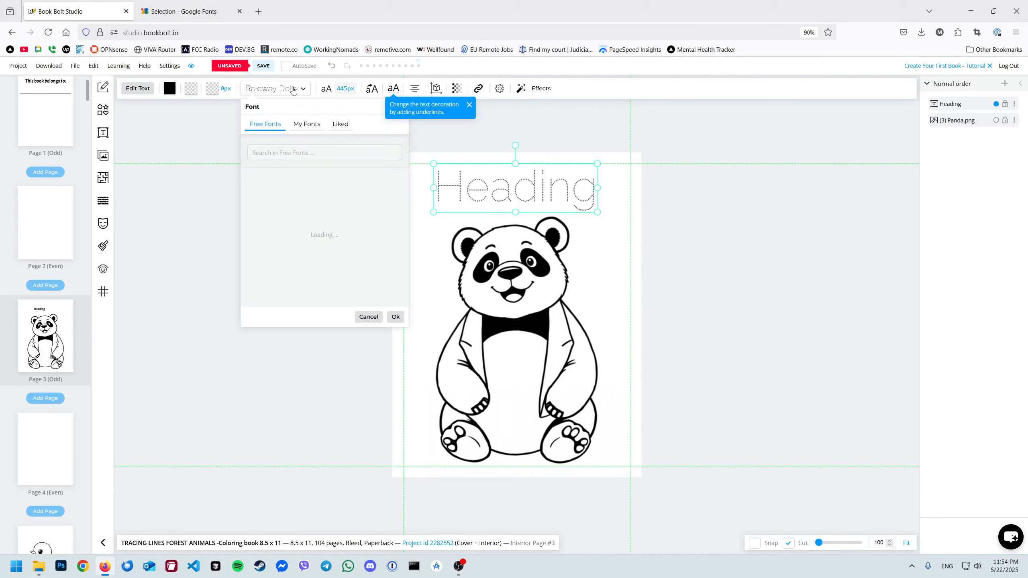
{"action": "left_click", "coordinate": [293, 90]}
{"action": "left_click", "coordinate": [295, 90]}
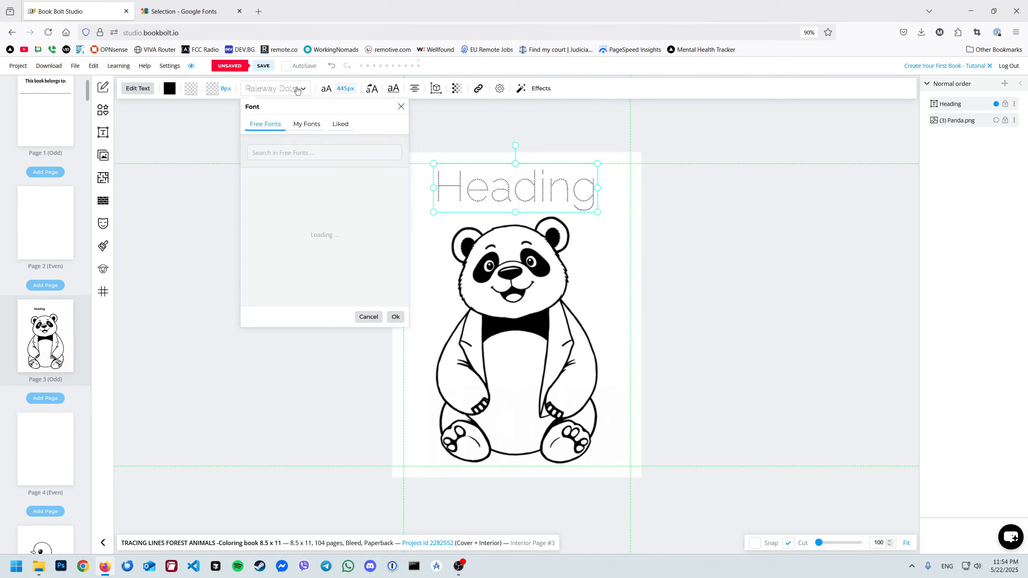
{"action": "left_click", "coordinate": [311, 88]}
{"action": "left_click", "coordinate": [326, 89]}
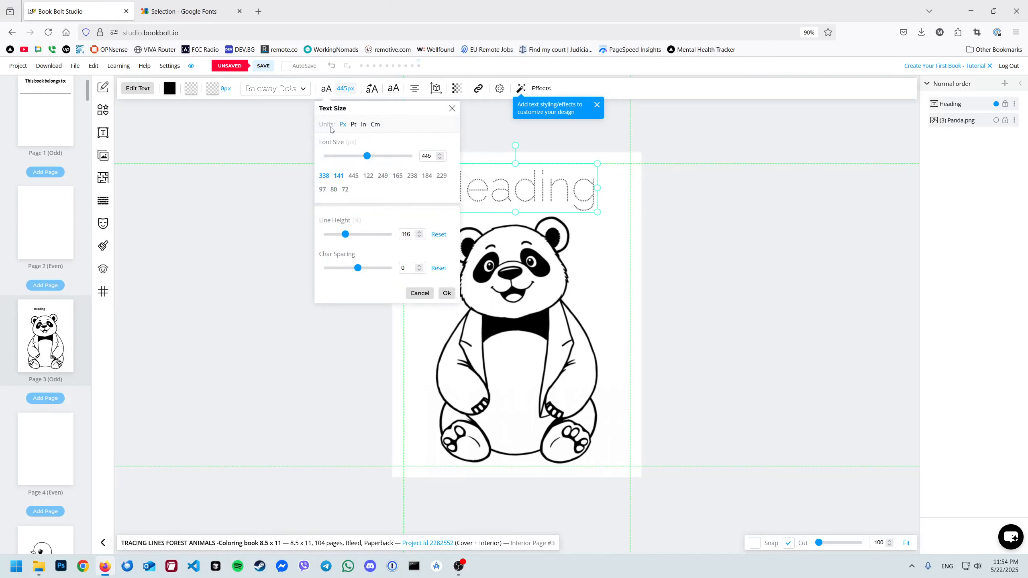
- Close the text size settings and convert the heading text to uppercase
{"action": "left_click", "coordinate": [350, 91]}
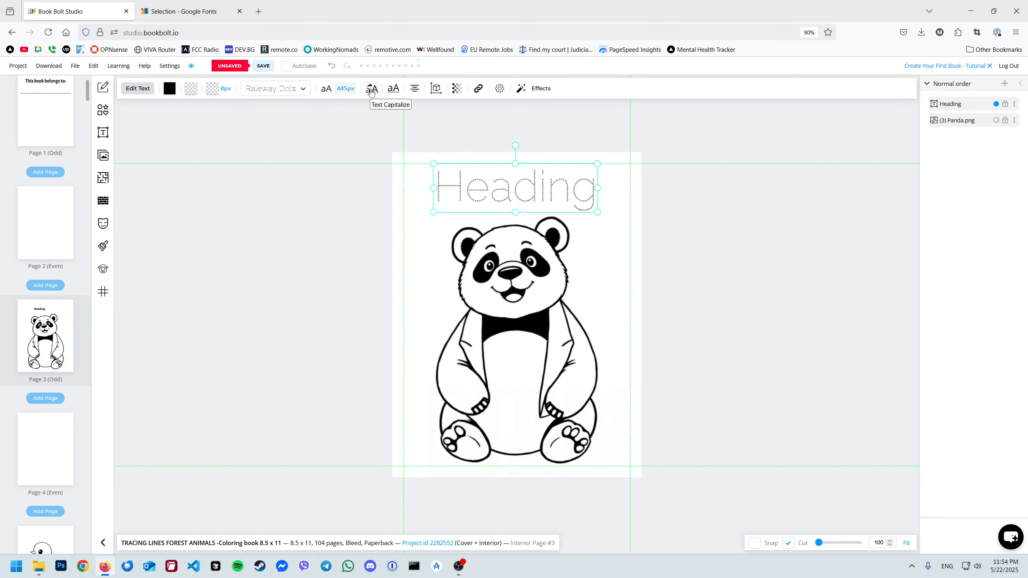
{"action": "left_click", "coordinate": [371, 90]}
{"action": "left_click", "coordinate": [371, 90]}
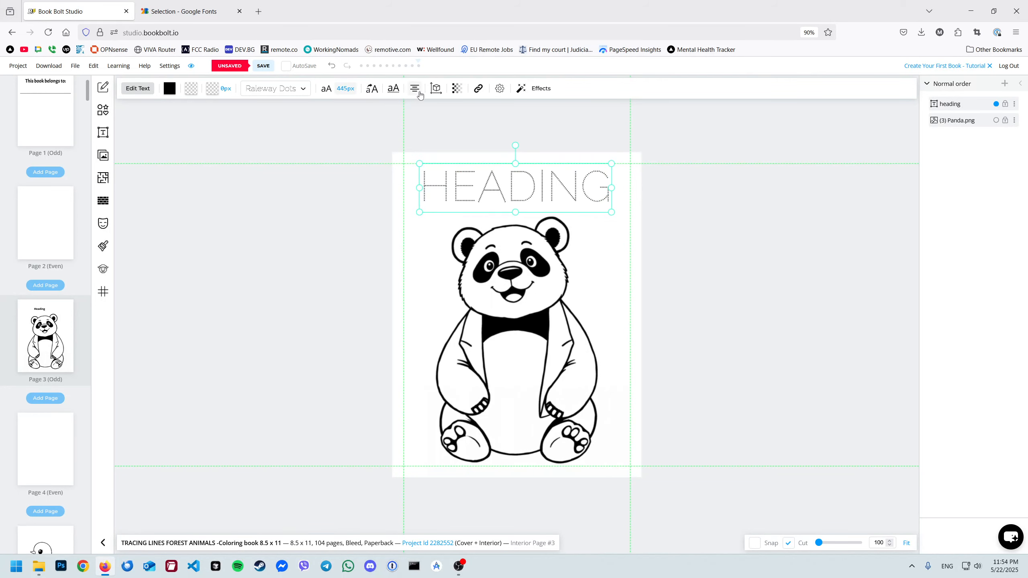
- Apply the uploaded Doto Black font from the personal fonts to the heading and confirm it
{"action": "left_click", "coordinate": [298, 89]}
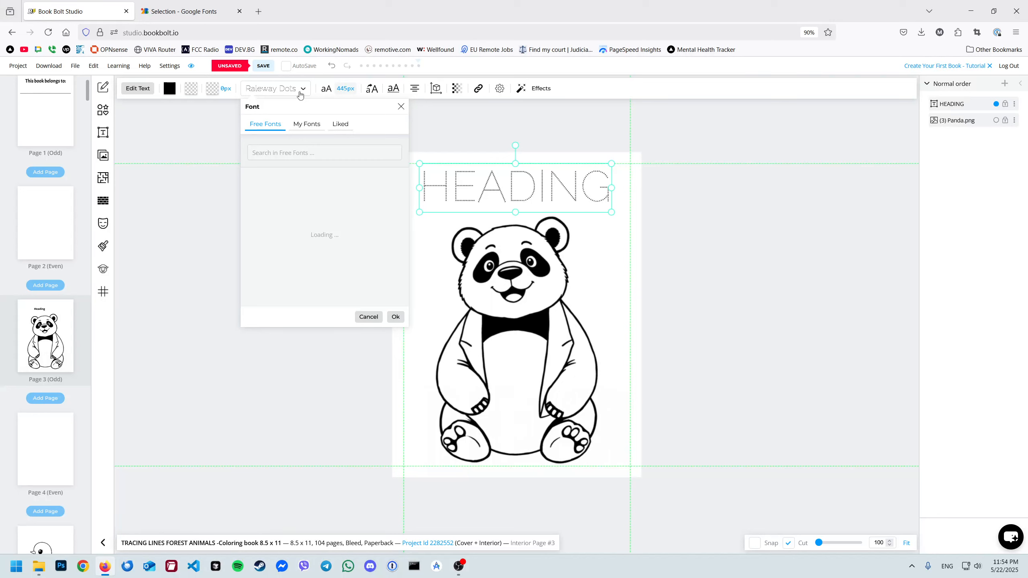
{"action": "left_click", "coordinate": [309, 127]}
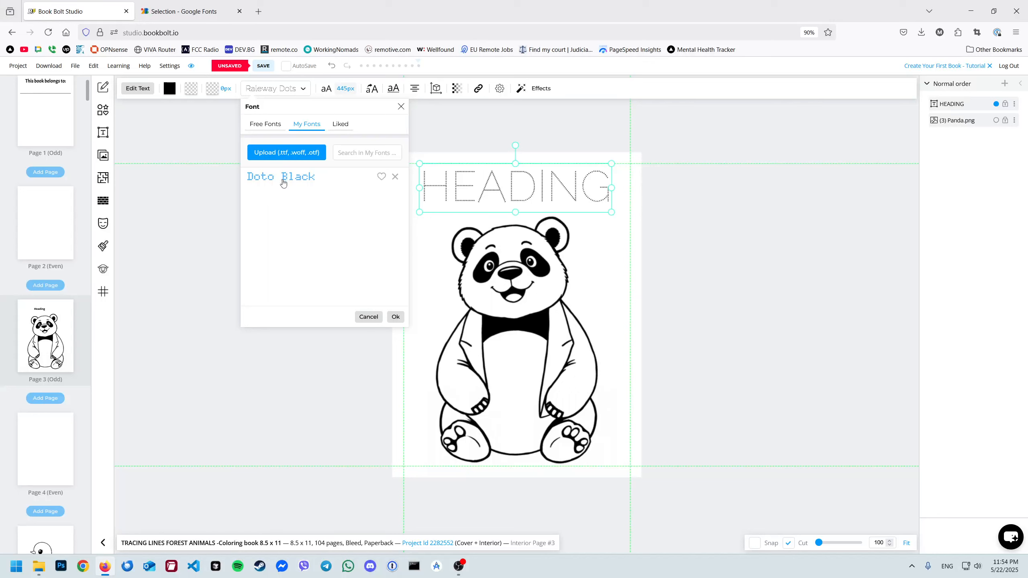
{"action": "left_click", "coordinate": [283, 178]}
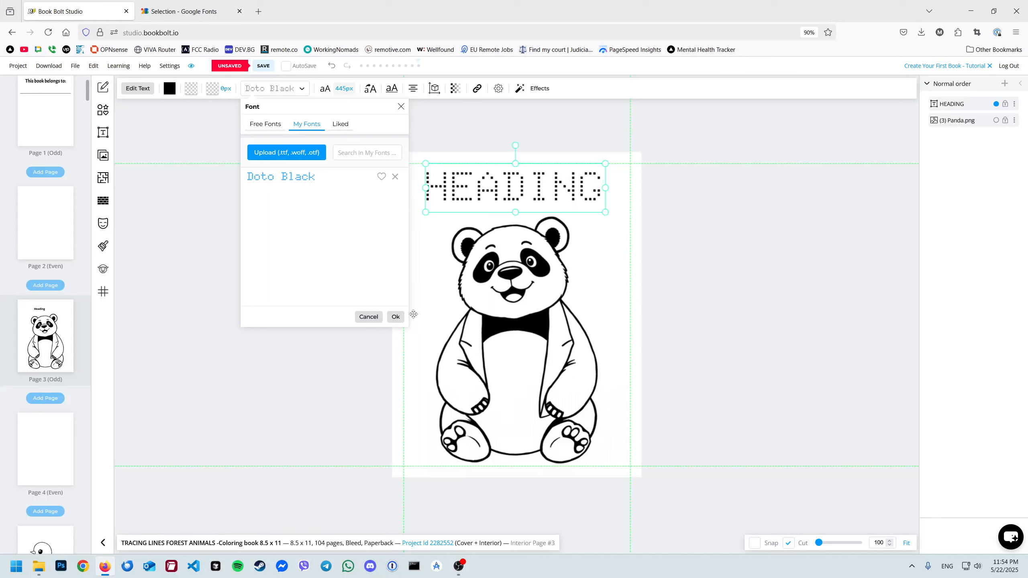
{"action": "left_click", "coordinate": [397, 319]}
- Reposition the dotted heading above the panda and shrink it to about 307 px
{"action": "mouse_move", "coordinate": [606, 212]}
{"action": "left_mouse_down"}
{"action": "mouse_move", "coordinate": [532, 194]}
{"action": "mouse_move", "coordinate": [605, 224]}
{"action": "left_mouse_up"}
{"action": "mouse_move", "coordinate": [548, 192]}
{"action": "left_mouse_down"}
{"action": "mouse_move", "coordinate": [523, 192]}
{"action": "mouse_move", "coordinate": [532, 195]}
{"action": "left_mouse_up"}
{"action": "left_click", "coordinate": [597, 219]}
{"action": "left_click_drag", "start_coordinate": [597, 219], "coordinate": [536, 199]}
{"action": "left_click", "coordinate": [582, 181]}
- Replace the heading text above the panda with "KOALA"
{"action": "double_click", "coordinate": [513, 184]}
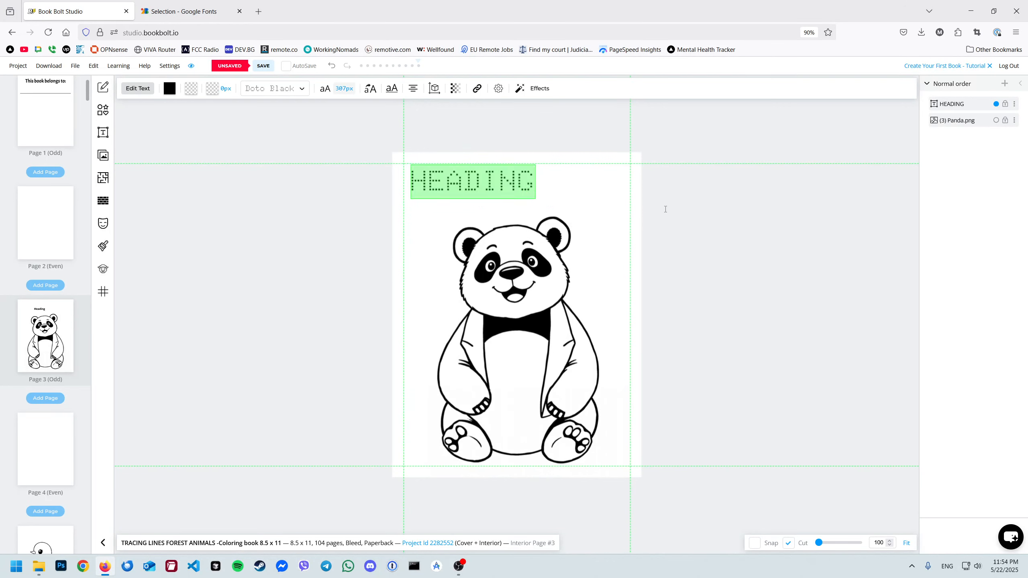
{"action": "type", "text": "q"}
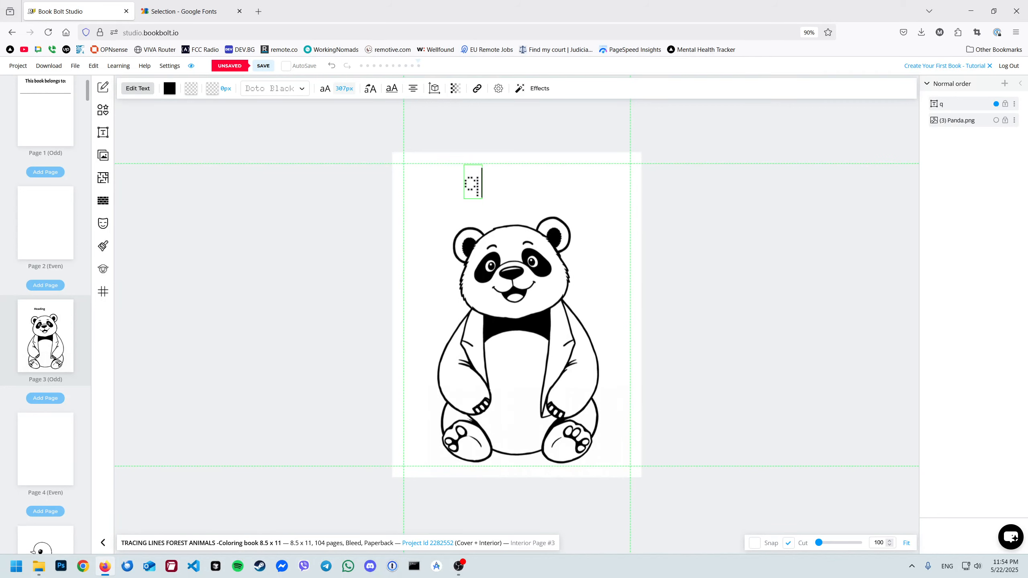
{"action": "key", "text": "BackSpace"}
{"action": "type", "text": "KOALA "}
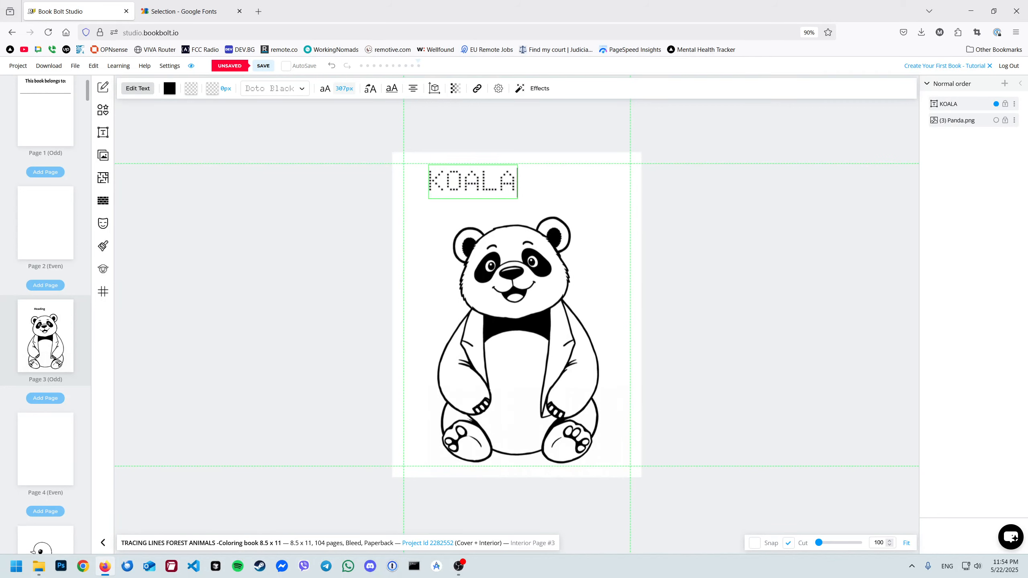
- Extend the heading to "KOALA BEAR", centred above the panda, and save the project
{"action": "type", "text": "BEAR"}
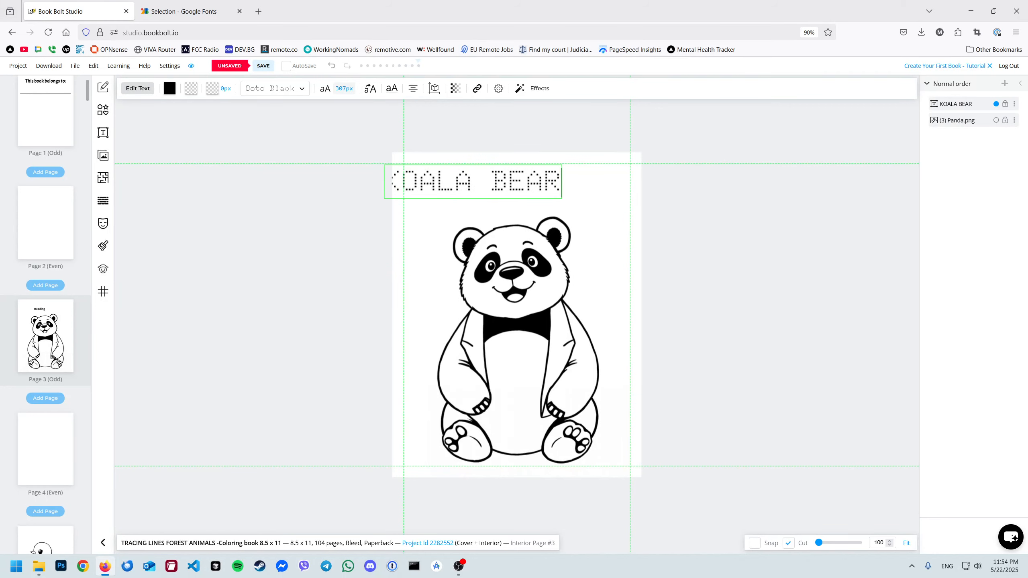
{"action": "left_click", "coordinate": [337, 188]}
{"action": "left_click_drag", "start_coordinate": [482, 183], "coordinate": [527, 184]}
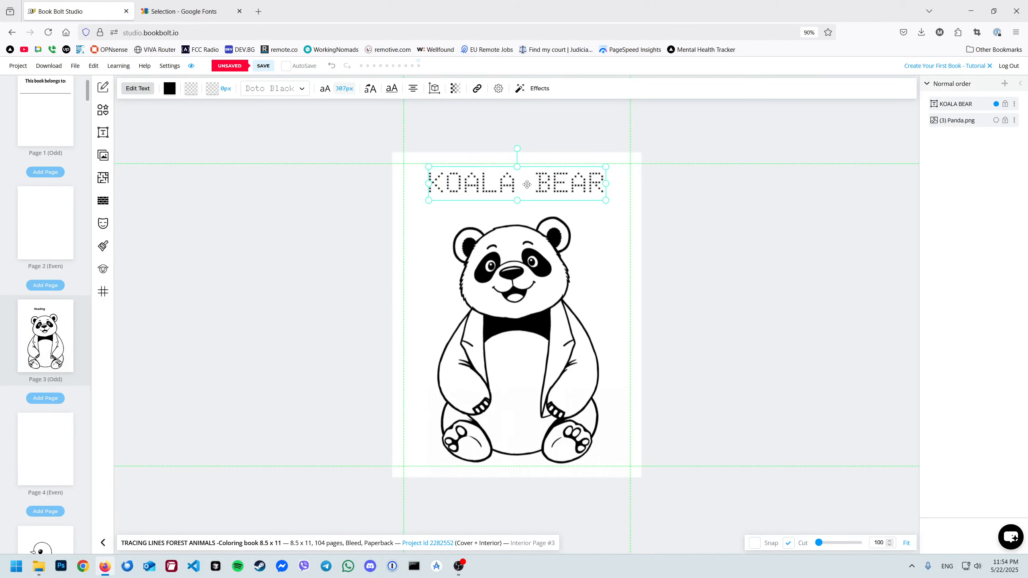
{"action": "left_click", "coordinate": [553, 257]}
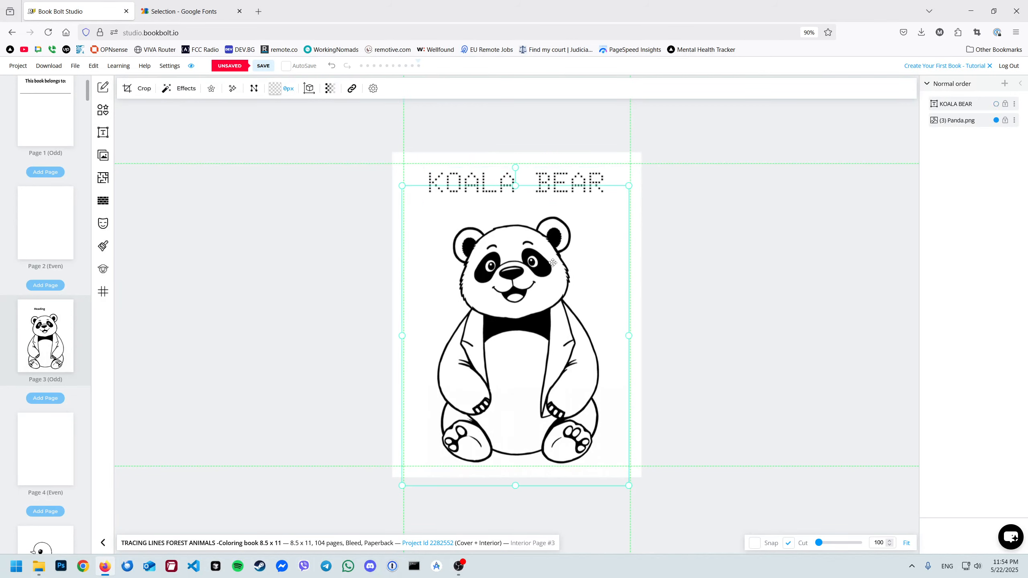
{"action": "left_click", "coordinate": [693, 238]}
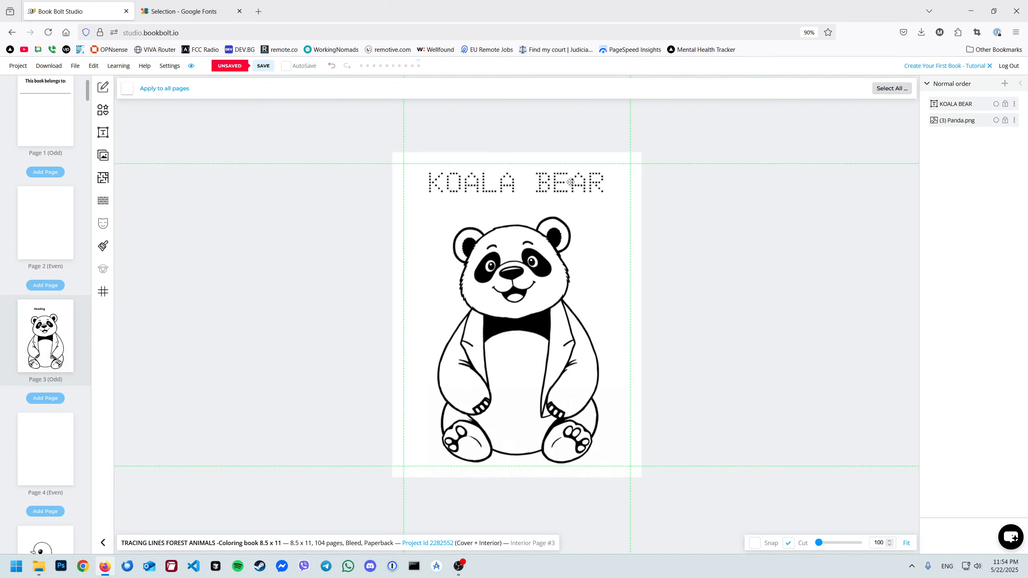
{"action": "key", "text": "ctrl+s"}
- Add a straight line shape to the page and place it directly beneath the "KOALA BEAR" heading
{"action": "scroll", "coordinate": [532, 172], "scroll_direction": "up", "scroll_amount": 6}
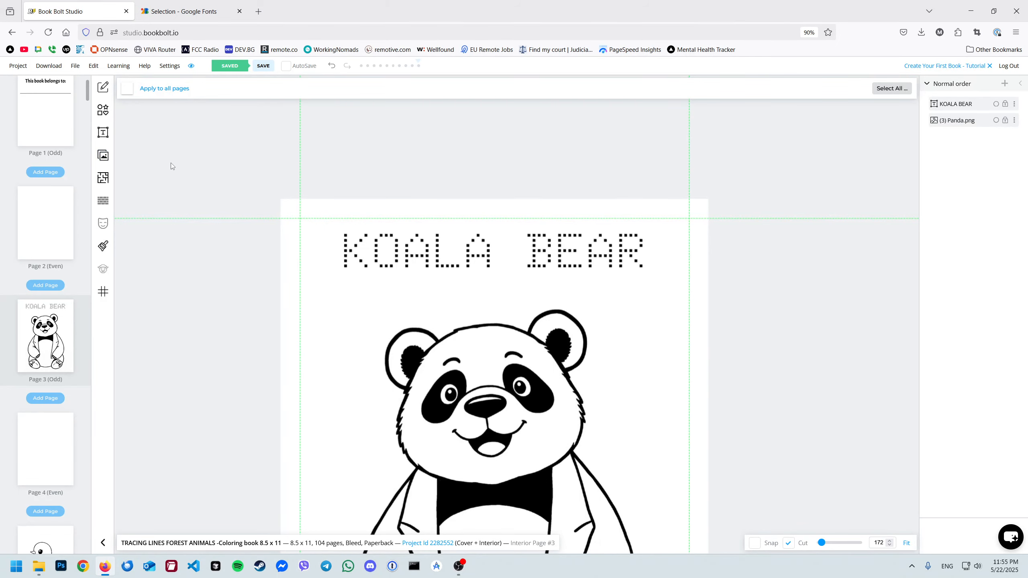
{"action": "left_click", "coordinate": [102, 136]}
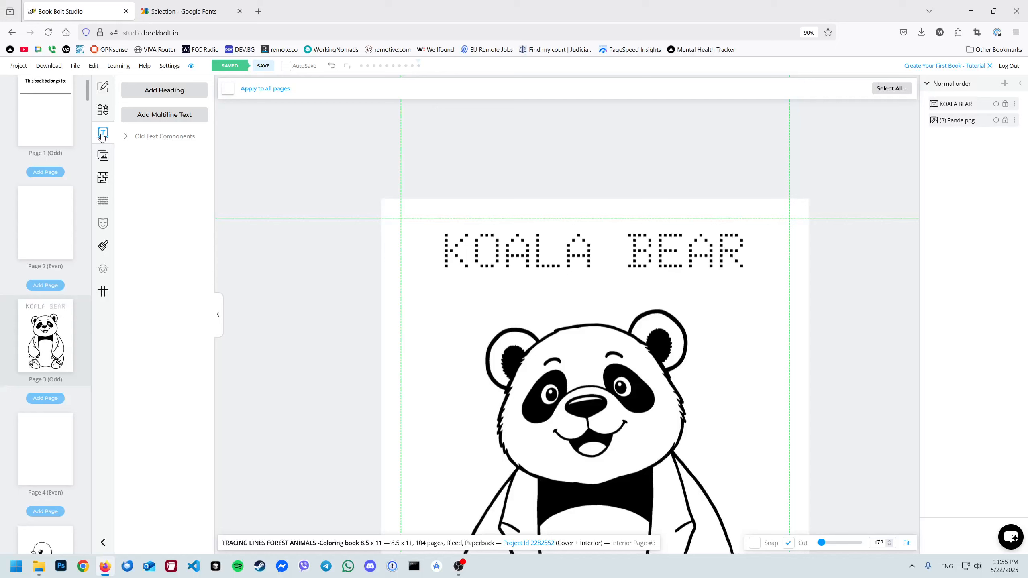
{"action": "left_click", "coordinate": [103, 135]}
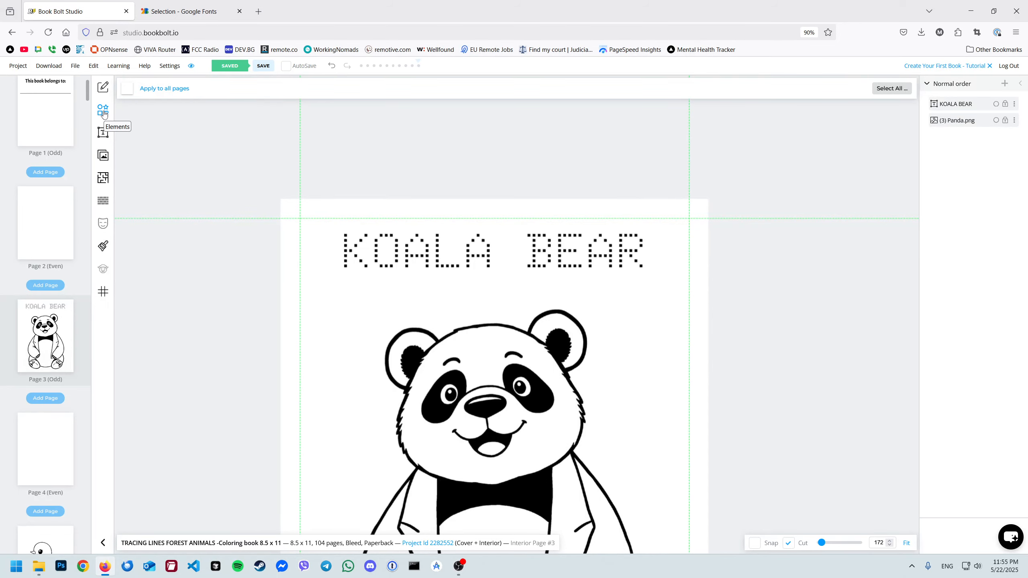
{"action": "left_click", "coordinate": [104, 113]}
{"action": "left_click", "coordinate": [131, 141]}
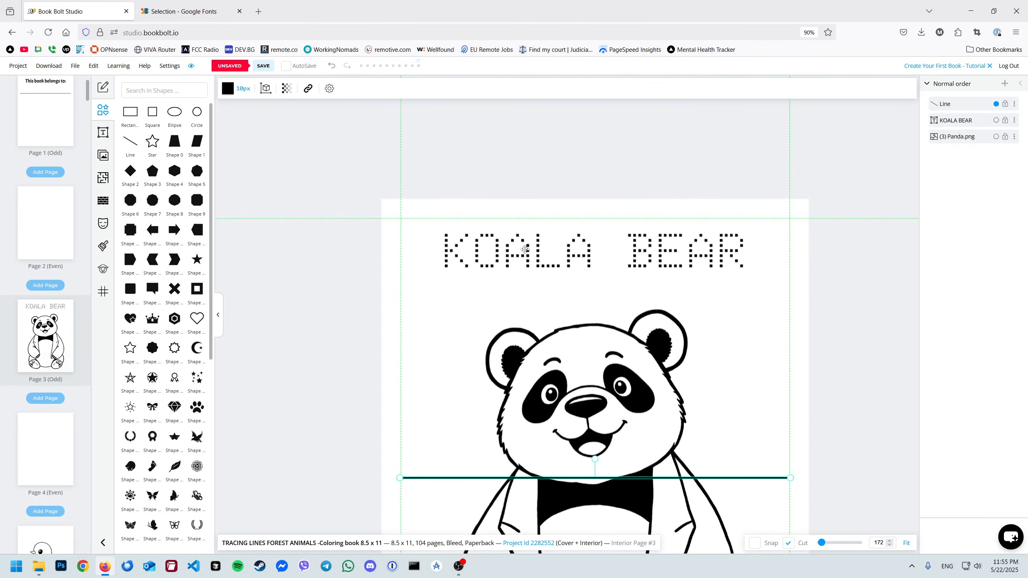
{"action": "left_click_drag", "start_coordinate": [452, 478], "coordinate": [459, 270]}
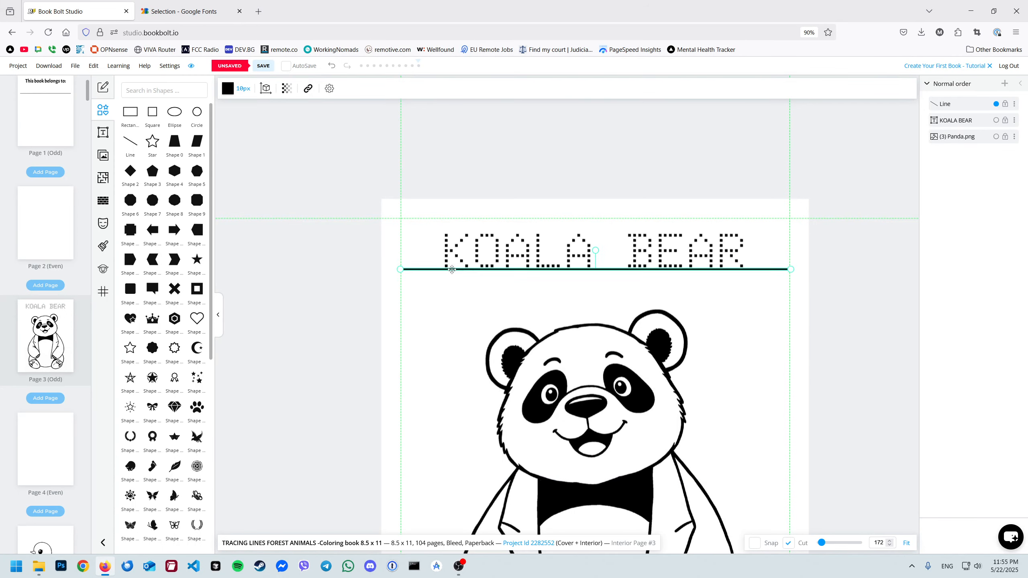
- Duplicate the line and position the copy just above the "KOALA BEAR" heading
{"action": "left_click", "coordinate": [442, 296]}
{"action": "left_click", "coordinate": [431, 269]}
{"action": "key", "text": "ctrl+d"}
{"action": "left_click_drag", "start_coordinate": [431, 270], "coordinate": [436, 231]}
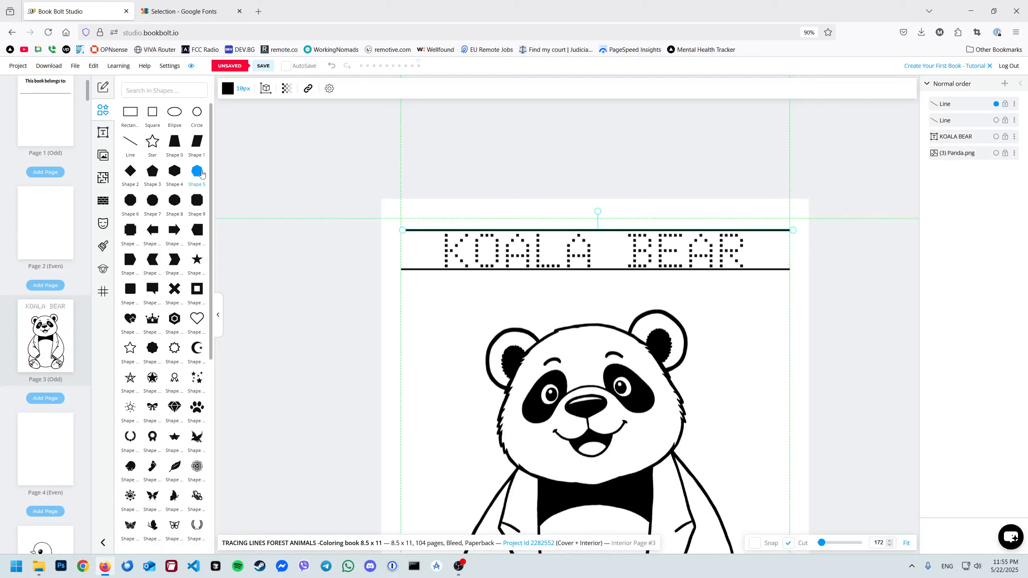
{"action": "left_click", "coordinate": [418, 256]}
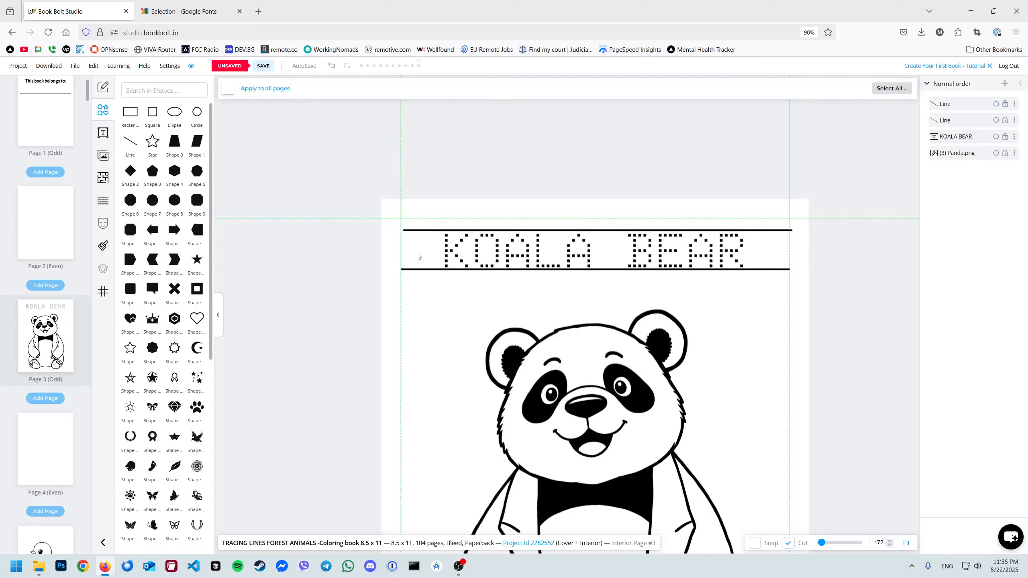
- Lock the Panda.png layer so that area selections around the heading leave the image out
{"action": "left_click", "coordinate": [420, 307]}
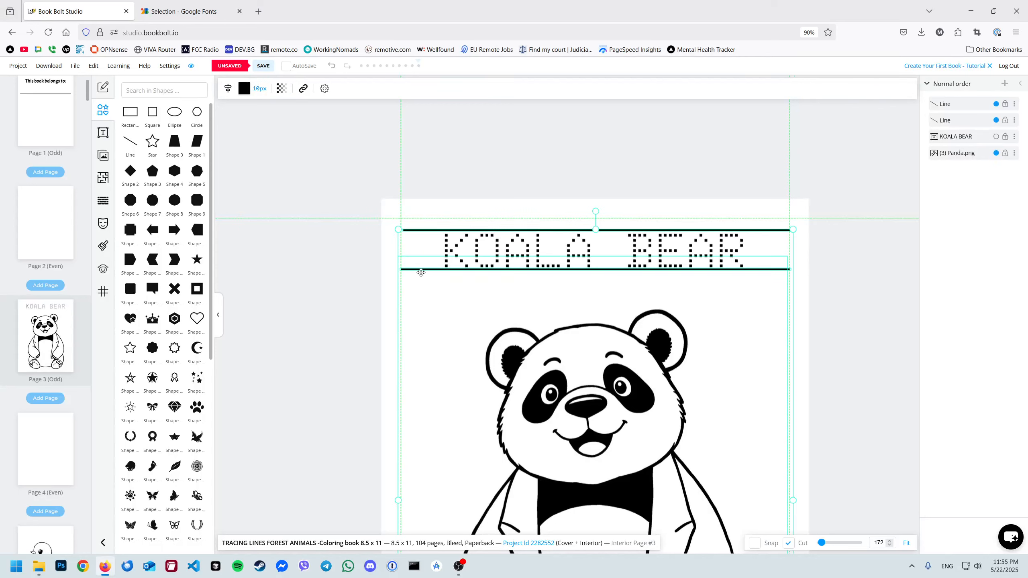
{"action": "left_click", "coordinate": [370, 274]}
{"action": "left_click", "coordinate": [468, 336]}
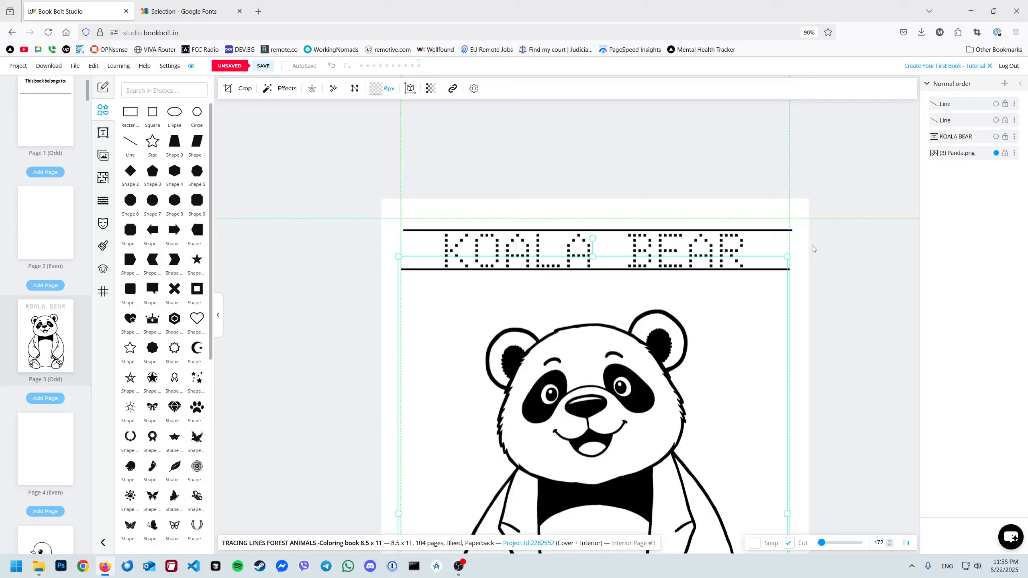
{"action": "left_click", "coordinate": [1006, 153]}
- Set the stroke of both heading lines to medium grey and save the project
{"action": "left_click_drag", "start_coordinate": [394, 201], "coordinate": [420, 296]}
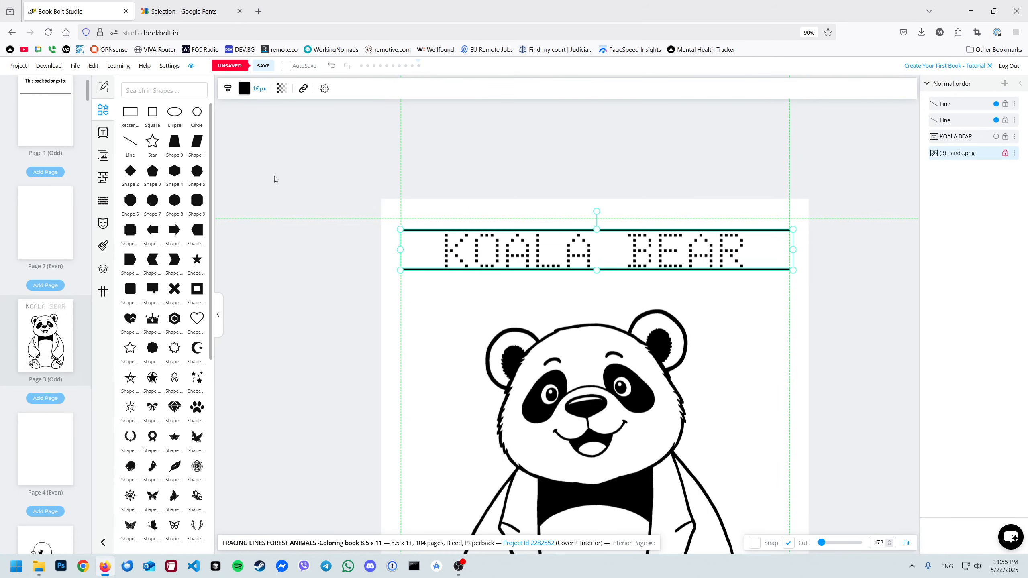
{"action": "left_click", "coordinate": [244, 89]}
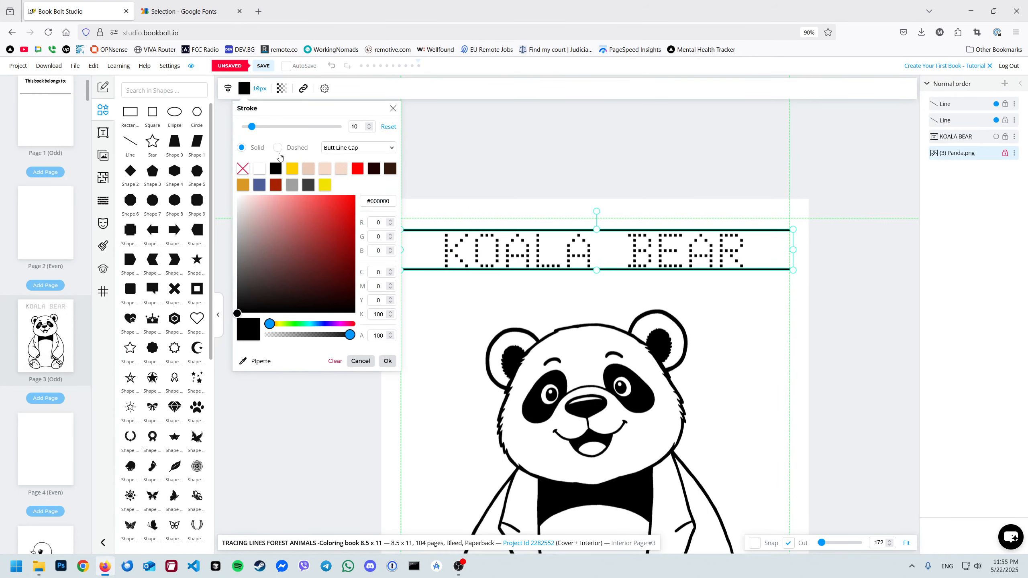
{"action": "left_click", "coordinate": [292, 186]}
{"action": "left_click", "coordinate": [541, 187]}
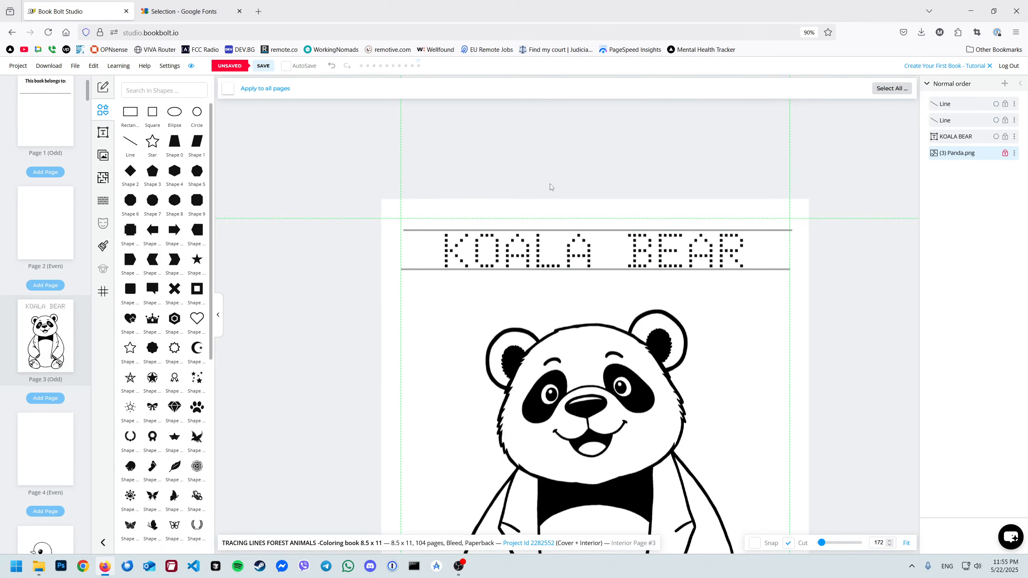
{"action": "key", "text": "ctrl+s"}
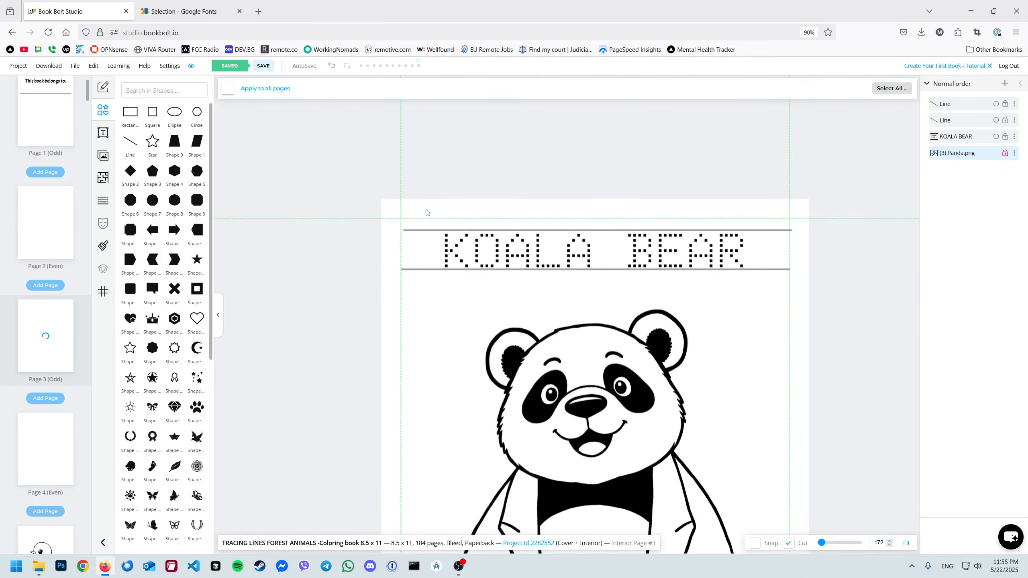
- Move the upper line down and the lower line up until both touch the edges of the heading letters
{"action": "left_click", "coordinate": [421, 231]}
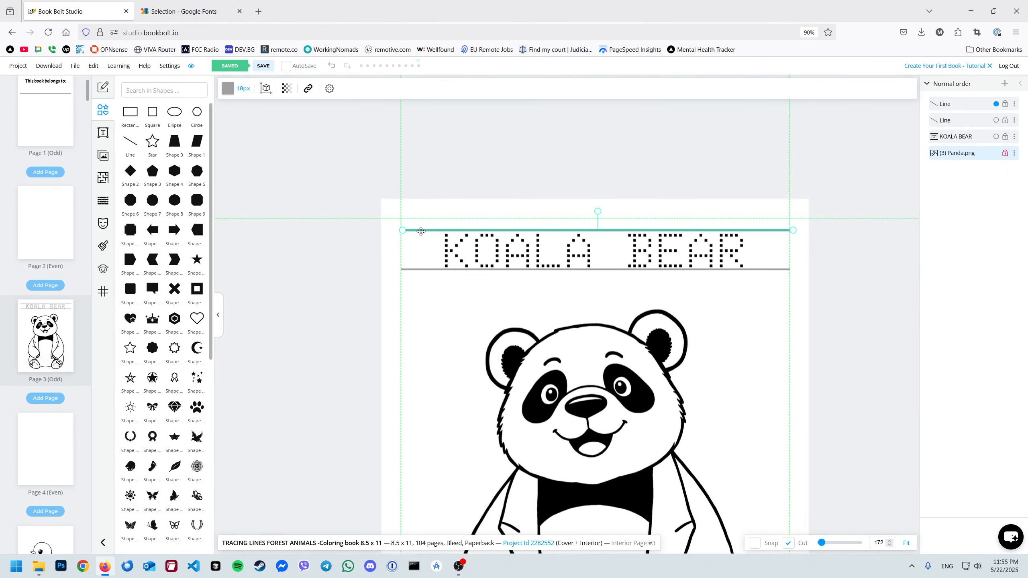
{"action": "left_click_drag", "start_coordinate": [421, 231], "coordinate": [421, 235]}
{"action": "left_click", "coordinate": [850, 300]}
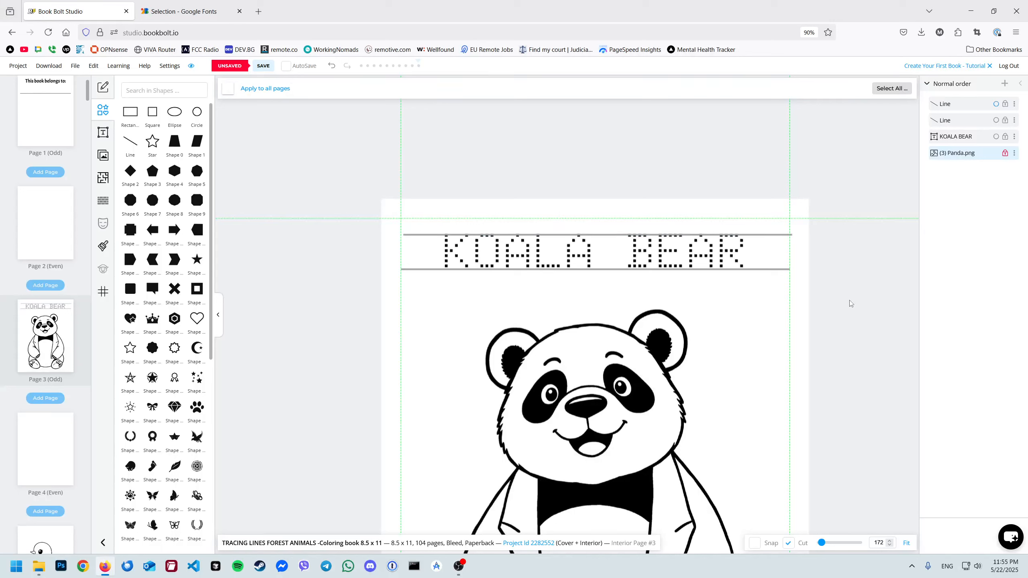
{"action": "mouse_move", "coordinate": [782, 270]}
{"action": "left_mouse_down"}
{"action": "mouse_move", "coordinate": [773, 279]}
{"action": "mouse_move", "coordinate": [782, 268]}
{"action": "left_mouse_up"}
{"action": "left_click", "coordinate": [773, 278]}
{"action": "left_click", "coordinate": [850, 261]}
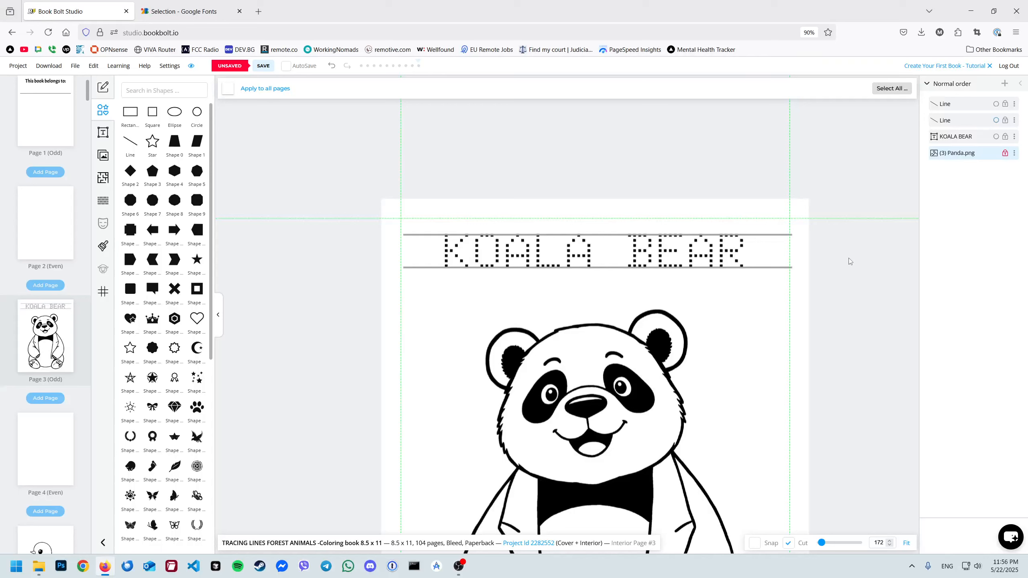
- Move the "KOALA BEAR" text layer above both line layers and save the project
{"action": "left_click_drag", "start_coordinate": [822, 221], "coordinate": [783, 280]}
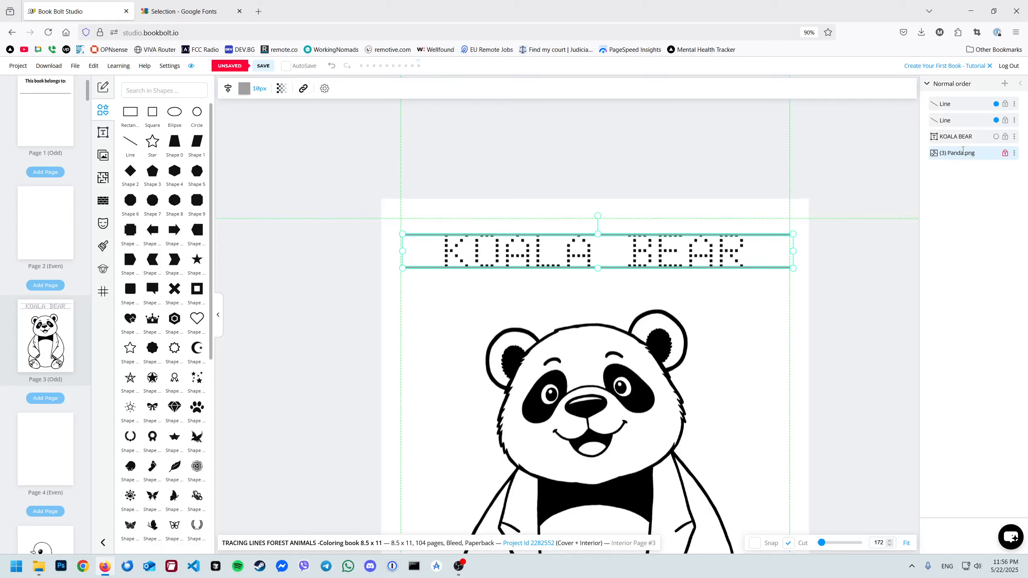
{"action": "left_click_drag", "start_coordinate": [980, 139], "coordinate": [982, 104]}
{"action": "left_click", "coordinate": [858, 183]}
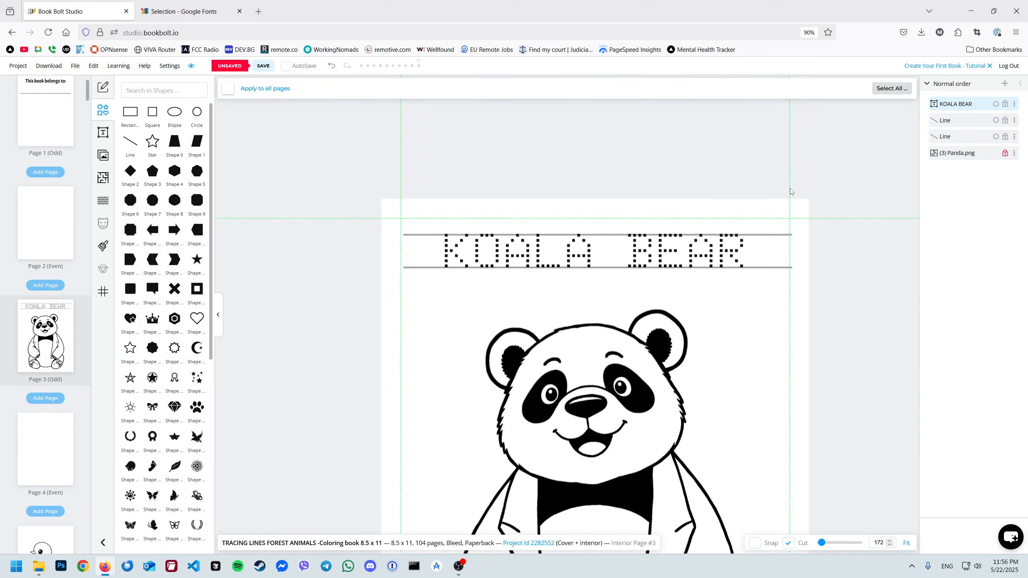
{"action": "key", "text": "ctrl+s"}
- Search the shapes for "DASHED" and "dash", then look through the full shape library for a dashed line
{"action": "left_click", "coordinate": [162, 90]}
{"action": "type", "text": "DASH"}
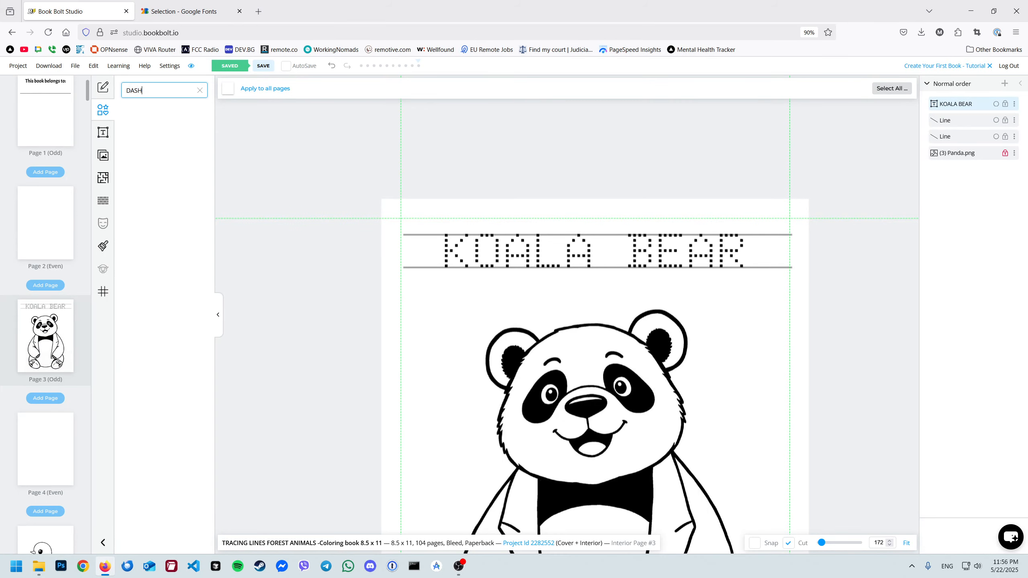
{"action": "type", "text": "ED"}
{"action": "key", "text": "ctrl+a"}
{"action": "key", "text": "BackSpace"}
{"action": "type", "text": "dash"}
{"action": "key", "text": "ctrl+a"}
{"action": "key", "text": "BackSpace"}
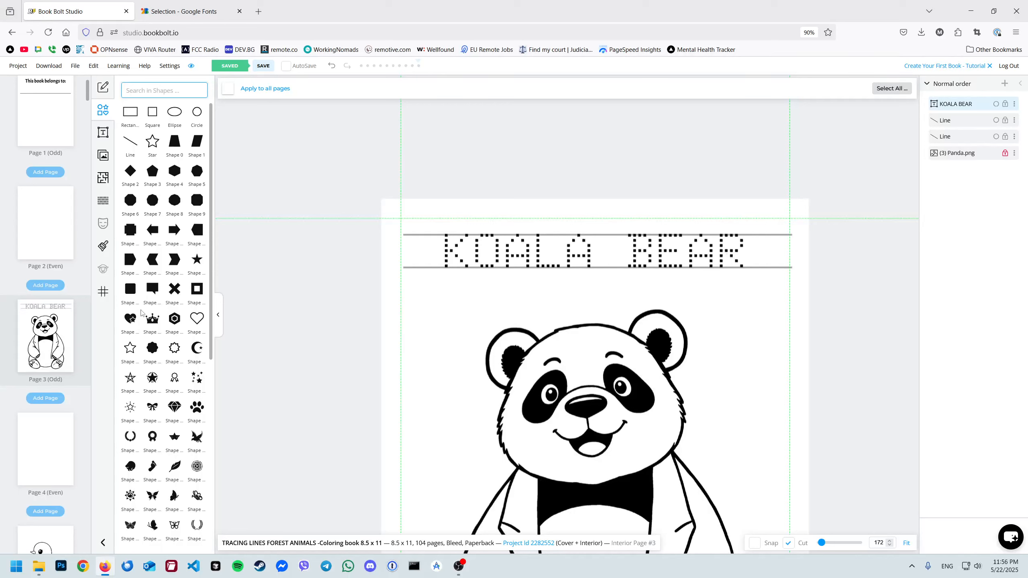
{"action": "scroll", "coordinate": [147, 417], "scroll_direction": "down", "scroll_amount": 3}
{"action": "scroll", "coordinate": [147, 418], "scroll_direction": "down", "scroll_amount": 4}
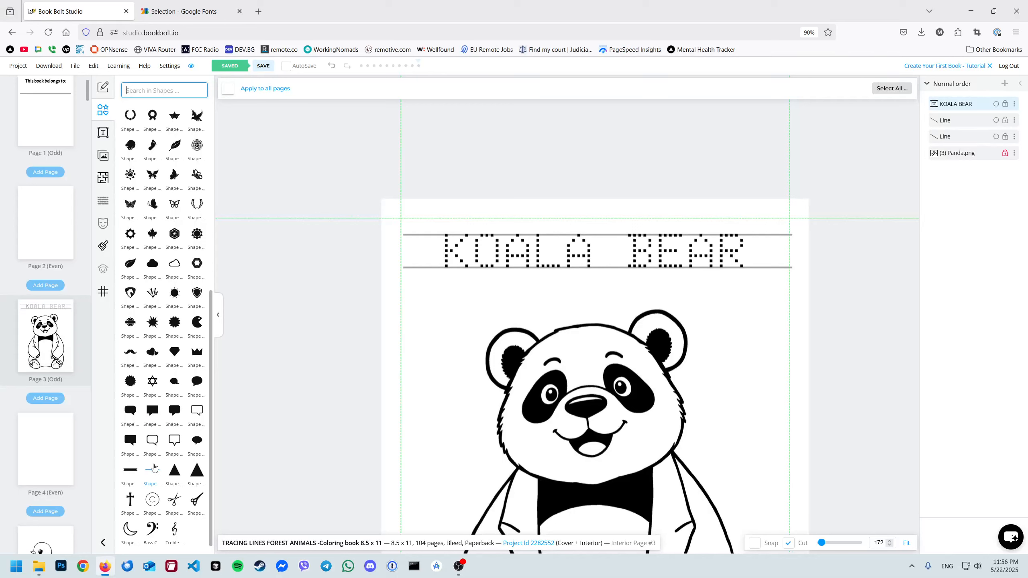
{"action": "scroll", "coordinate": [149, 409], "scroll_direction": "up", "scroll_amount": 7}
{"action": "left_click", "coordinate": [316, 158]}
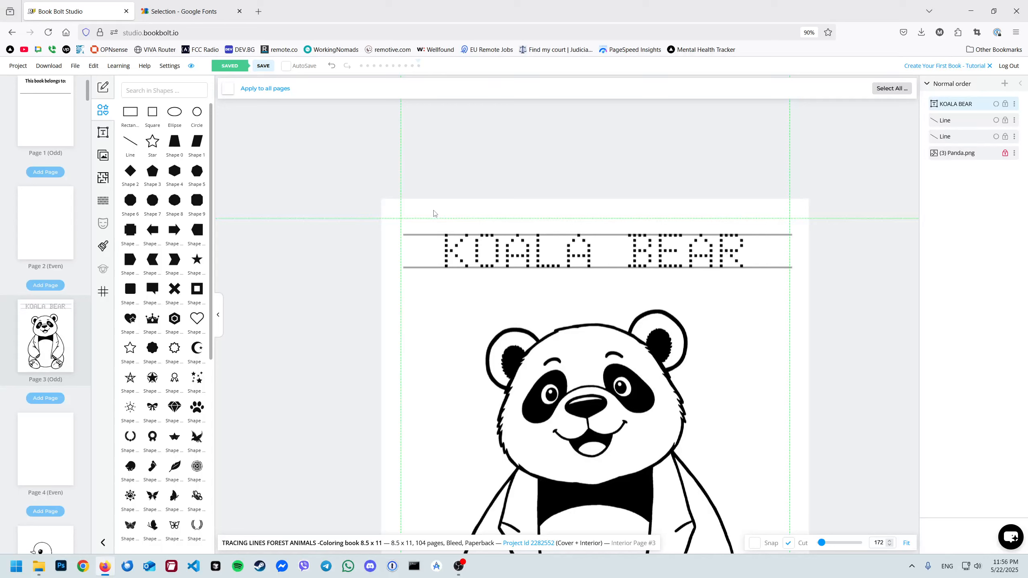
- Duplicate the heading below the lower line and replace the copy's text with a row of ten hyphens
{"action": "left_click", "coordinate": [448, 247]}
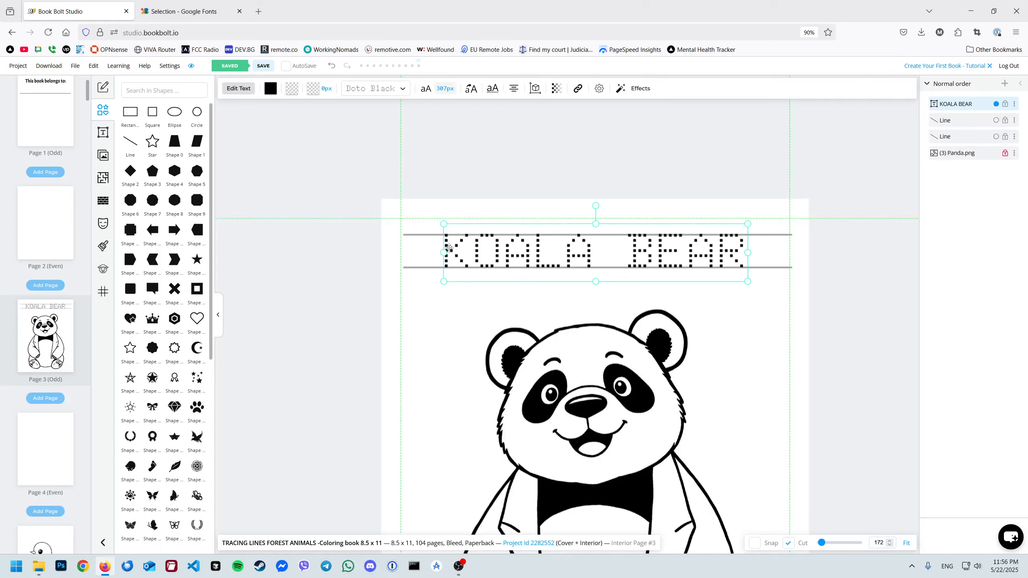
{"action": "key", "text": "ctrl+v"}
{"action": "left_click_drag", "start_coordinate": [509, 253], "coordinate": [454, 303]}
{"action": "double_click", "coordinate": [454, 303]}
{"action": "type", "text": "-"}
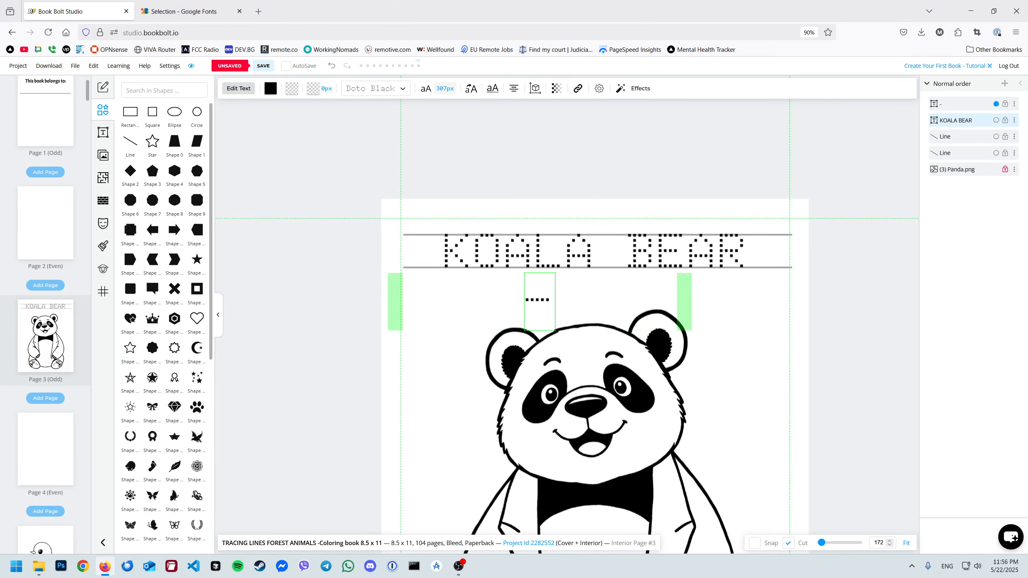
{"action": "type", "text": "---------"}
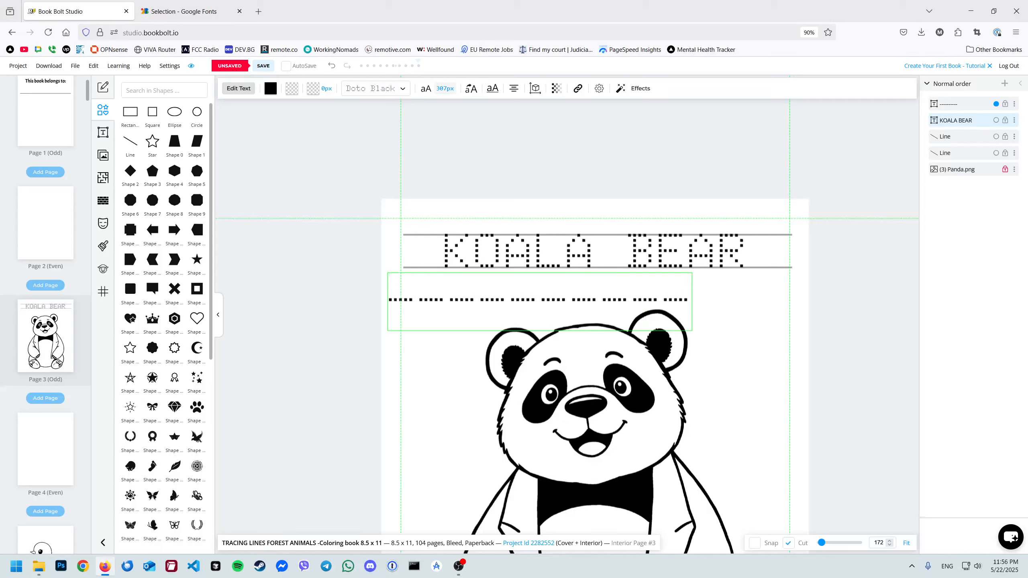
{"action": "key", "text": "Escape"}
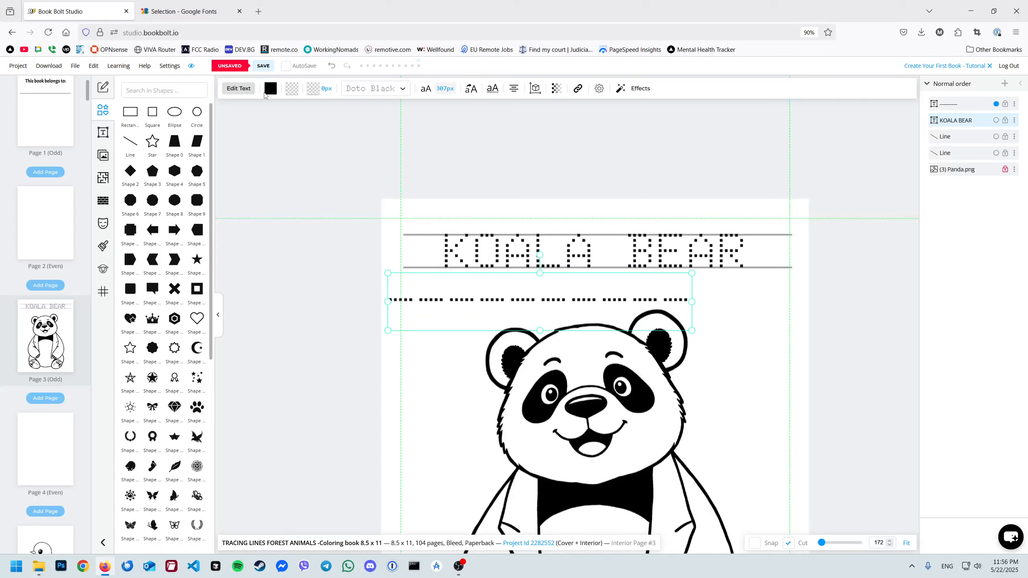
- Change the font of the hyphen row to Open Sans
{"action": "left_click", "coordinate": [383, 92]}
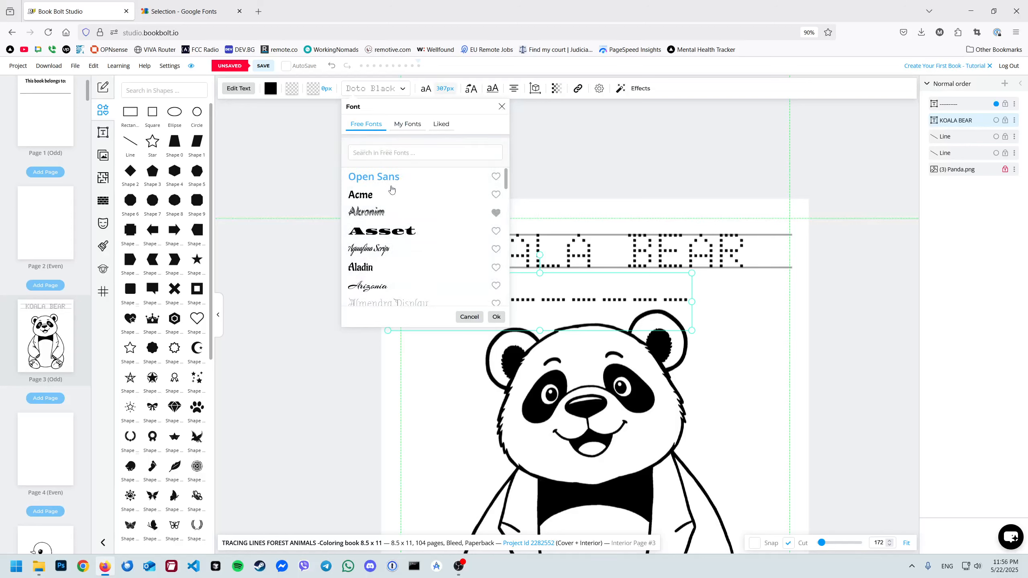
{"action": "left_click", "coordinate": [387, 177]}
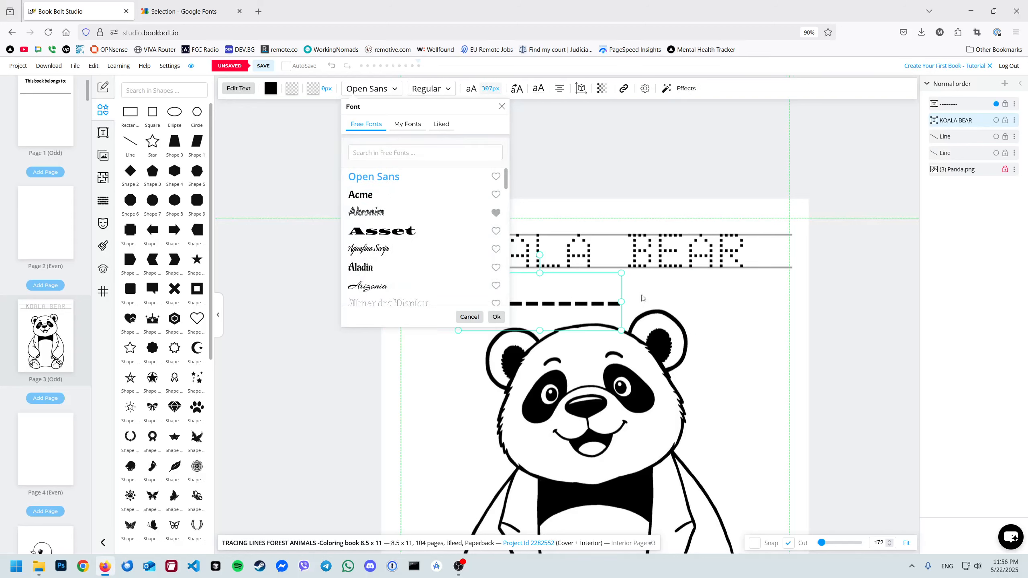
{"action": "left_click", "coordinate": [837, 333]}
- Set the text colour of the hyphen row to the same medium grey as the lines
{"action": "left_click", "coordinate": [590, 305]}
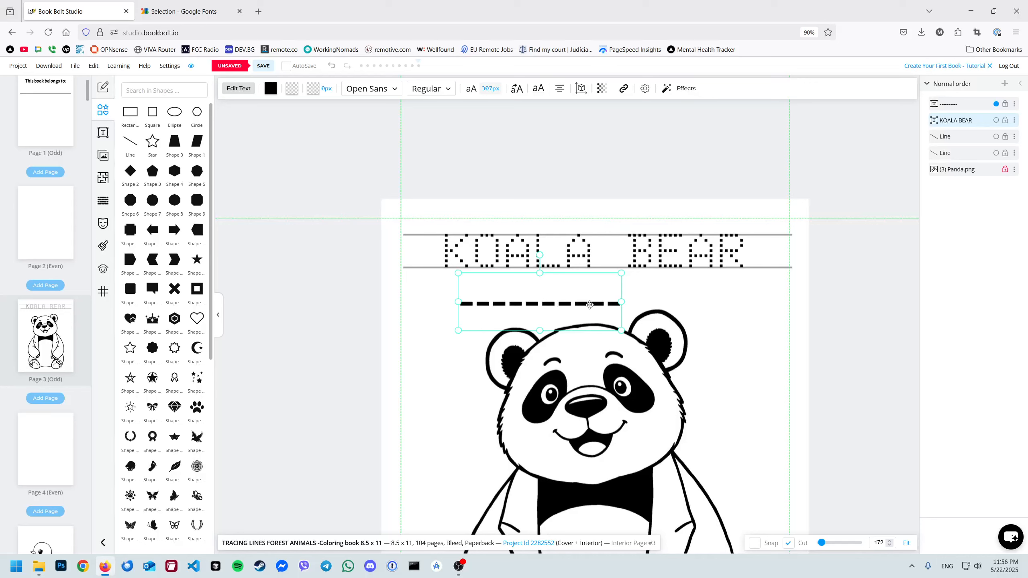
{"action": "left_click", "coordinate": [271, 89]}
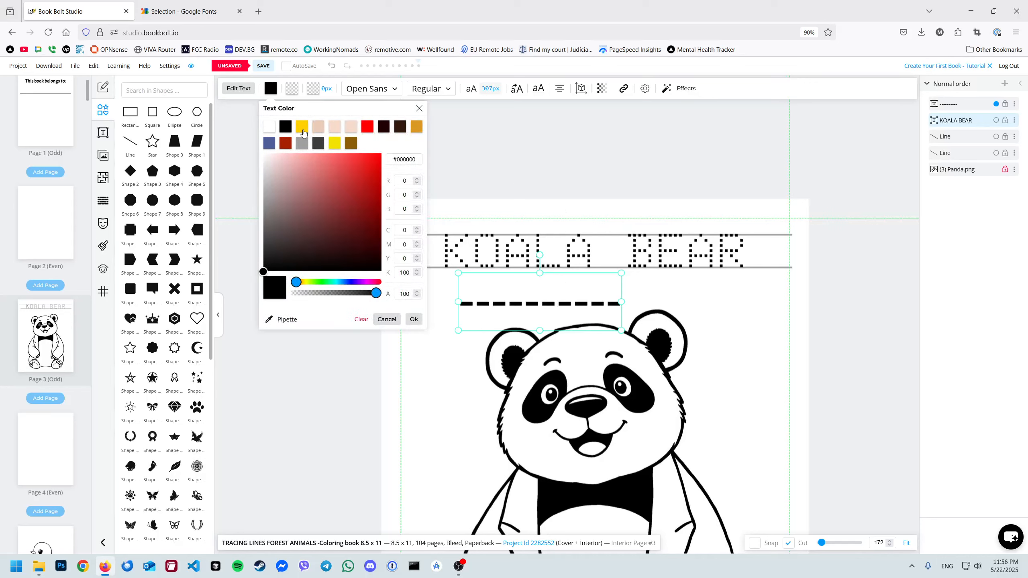
{"action": "left_click", "coordinate": [302, 143]}
{"action": "left_click", "coordinate": [414, 319]}
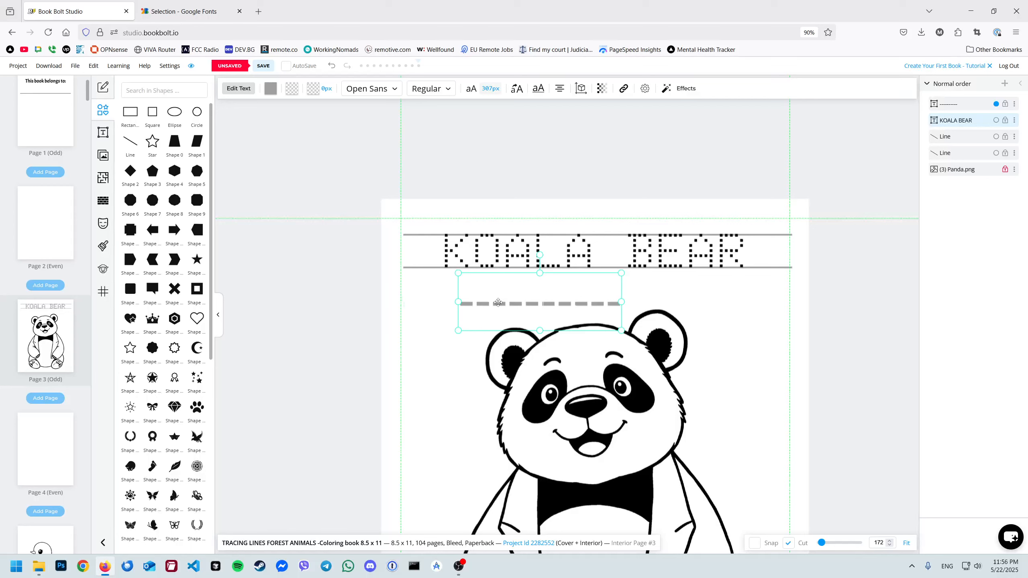
- Place the hyphen row between the two guide lines, starting at the left margin, with the KOALA BEAR heading layered above it
{"action": "left_click_drag", "start_coordinate": [498, 303], "coordinate": [474, 250]}
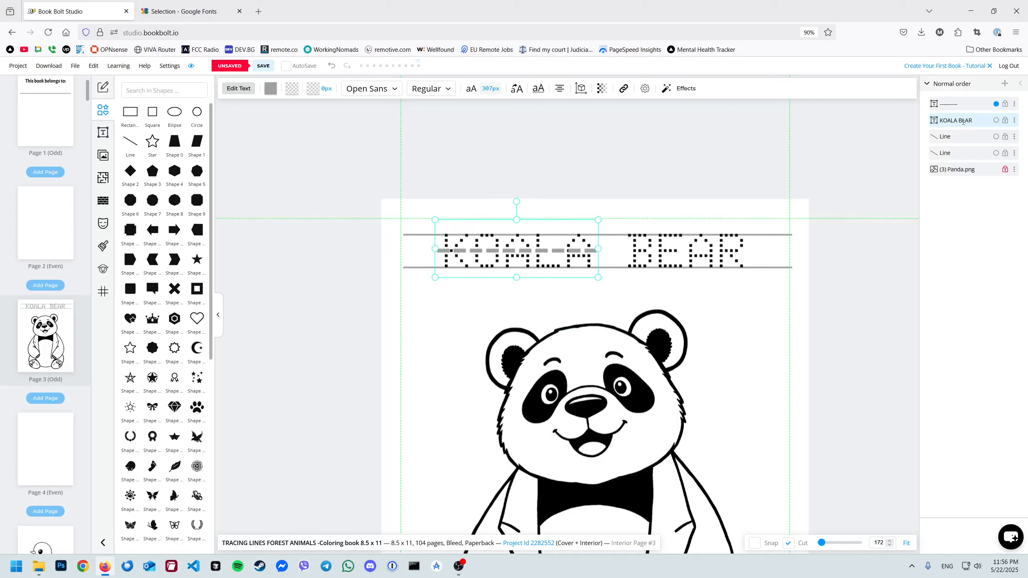
{"action": "mouse_move", "coordinate": [981, 121]}
{"action": "left_mouse_down"}
{"action": "mouse_move", "coordinate": [976, 163]}
{"action": "mouse_move", "coordinate": [978, 104]}
{"action": "left_mouse_up"}
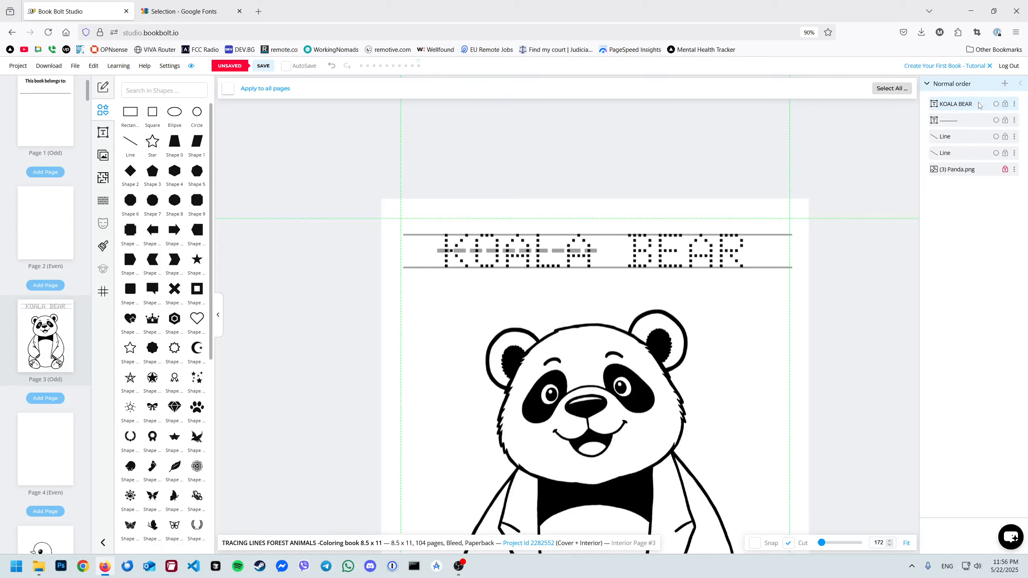
{"action": "left_click_drag", "start_coordinate": [437, 251], "coordinate": [405, 251]}
- Lengthen the dashed row with more hyphens and reposition it to start at the page's left edge
{"action": "double_click", "coordinate": [405, 251]}
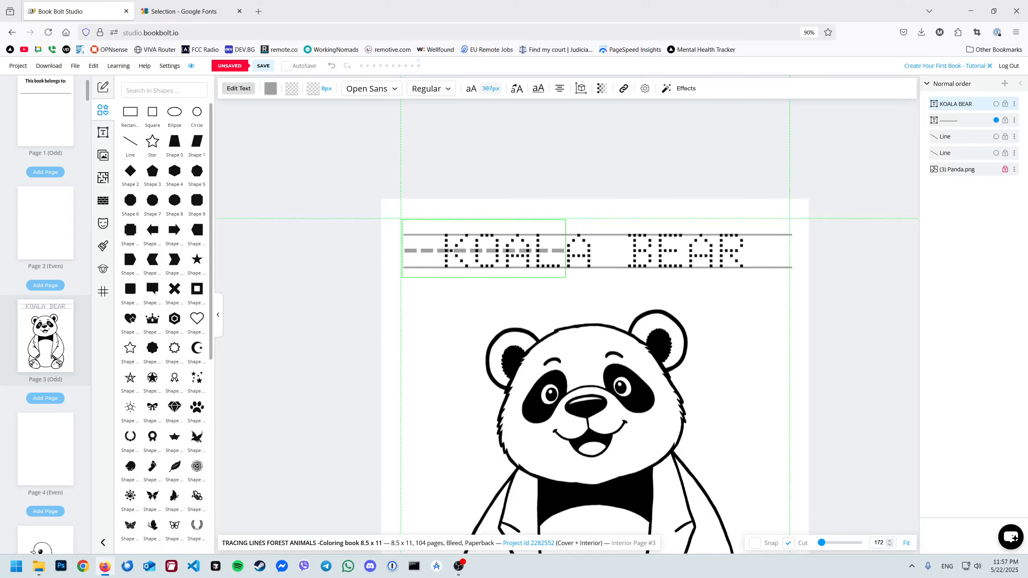
{"action": "type", "text": "-------------------"}
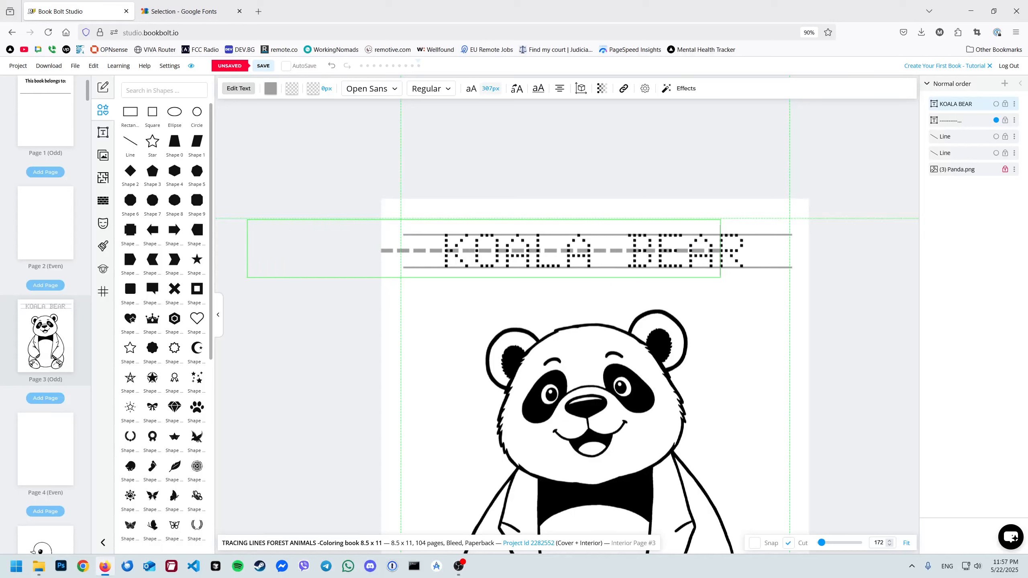
{"action": "left_click", "coordinate": [461, 184]}
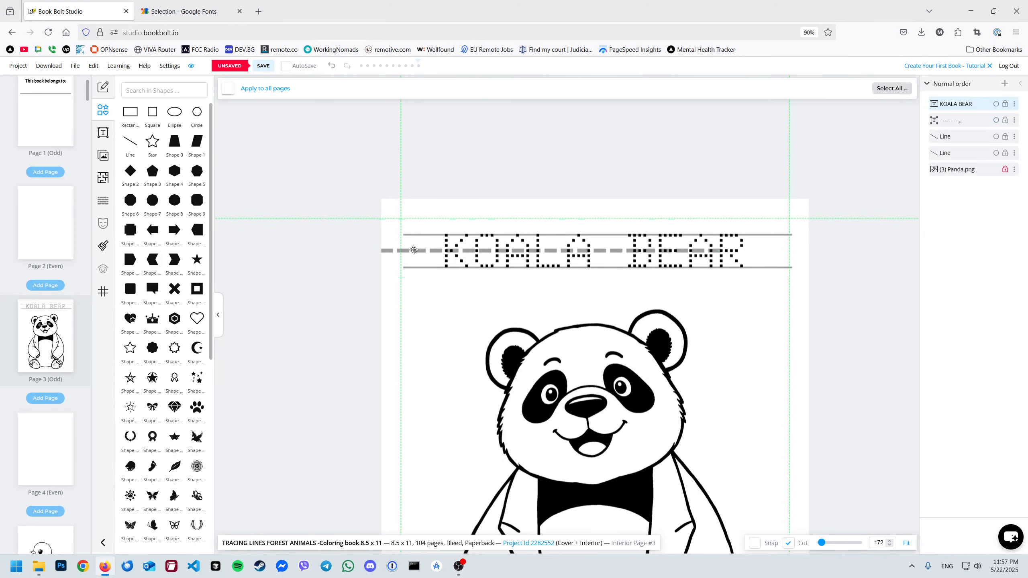
{"action": "left_click_drag", "start_coordinate": [412, 251], "coordinate": [546, 253]}
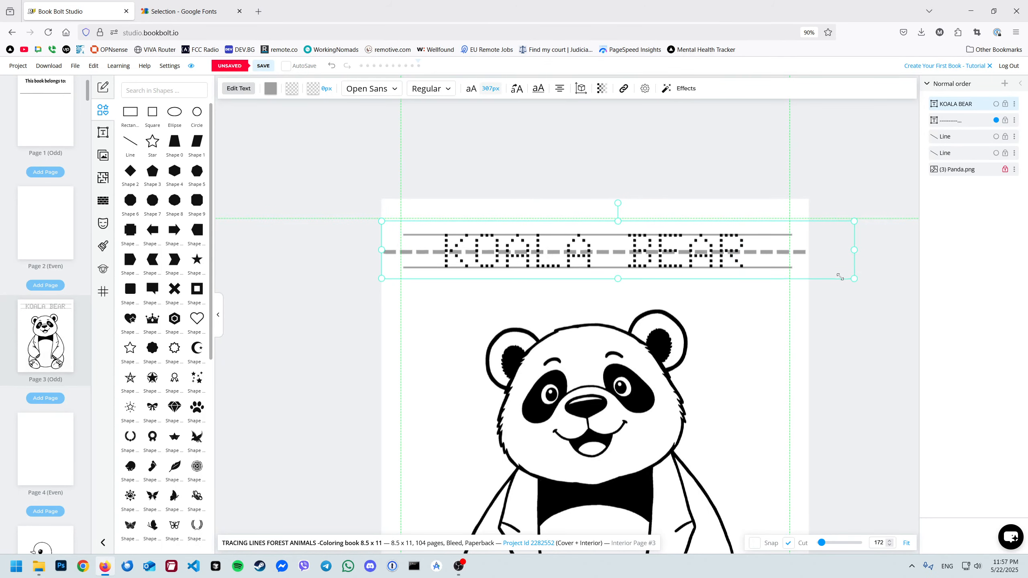
- Shrink the dashed row to fit between the guide lines and stretch it across the width between the side margins
{"action": "left_click_drag", "start_coordinate": [840, 277], "coordinate": [692, 246]}
{"action": "left_click_drag", "start_coordinate": [412, 241], "coordinate": [432, 253]}
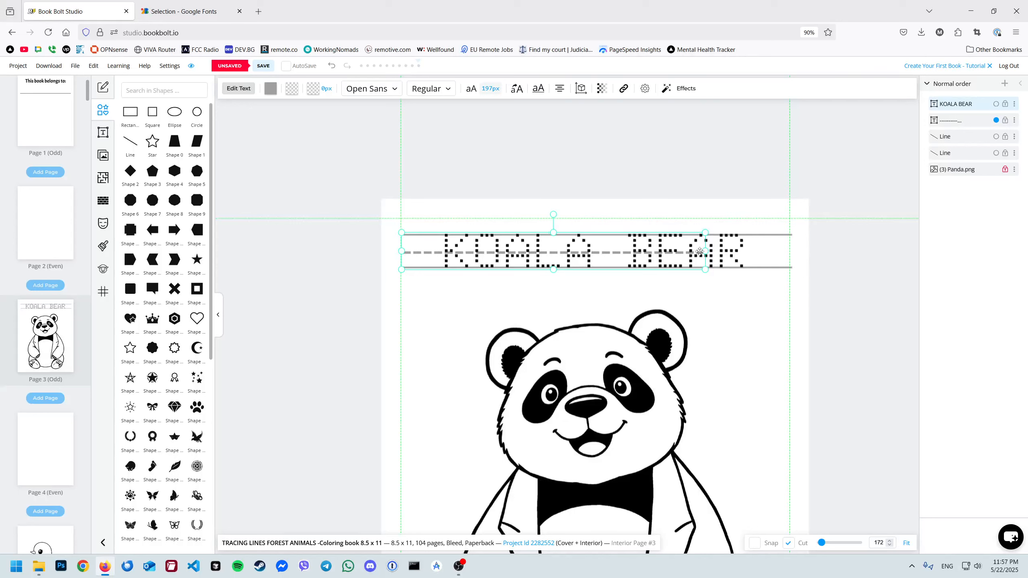
{"action": "left_click_drag", "start_coordinate": [705, 251], "coordinate": [795, 254]}
{"action": "left_click_drag", "start_coordinate": [595, 231], "coordinate": [596, 243]}
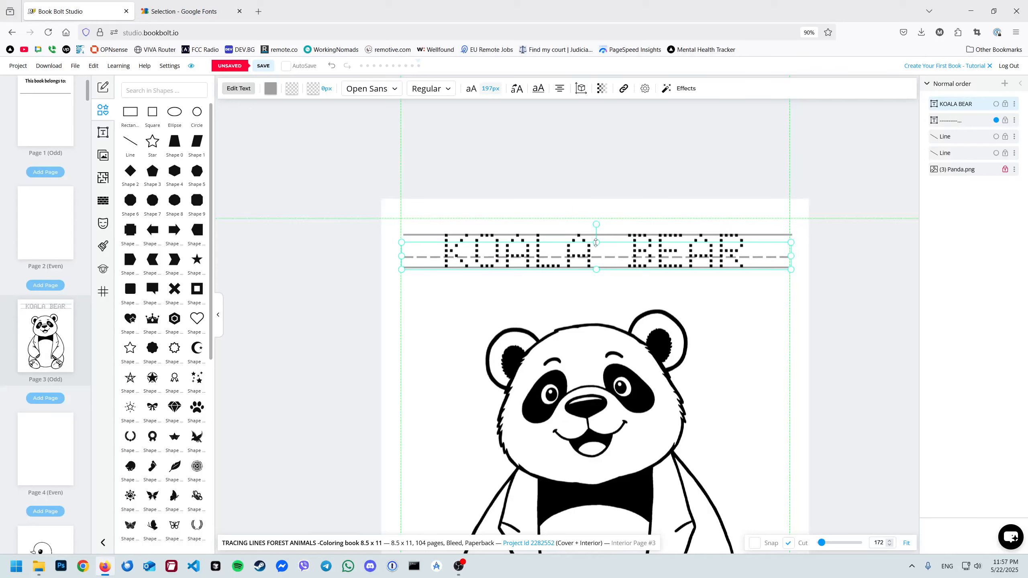
- Nudge the dashed row up until it sits midway between the two guide lines
{"action": "key", "text": "Up"}
{"action": "key", "text": "Up"}
{"action": "key", "text": "Up"}
{"action": "key", "text": "Up"}
{"action": "key", "text": "Up"}
{"action": "key", "text": "Up"}
{"action": "key", "text": "Up"}
{"action": "key", "text": "Up"}
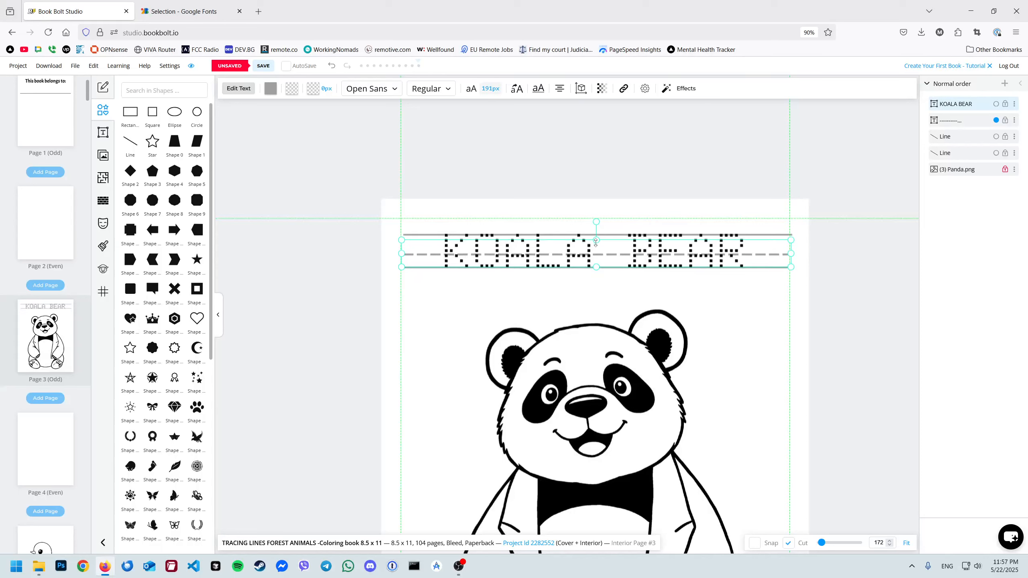
{"action": "key", "text": "Down"}
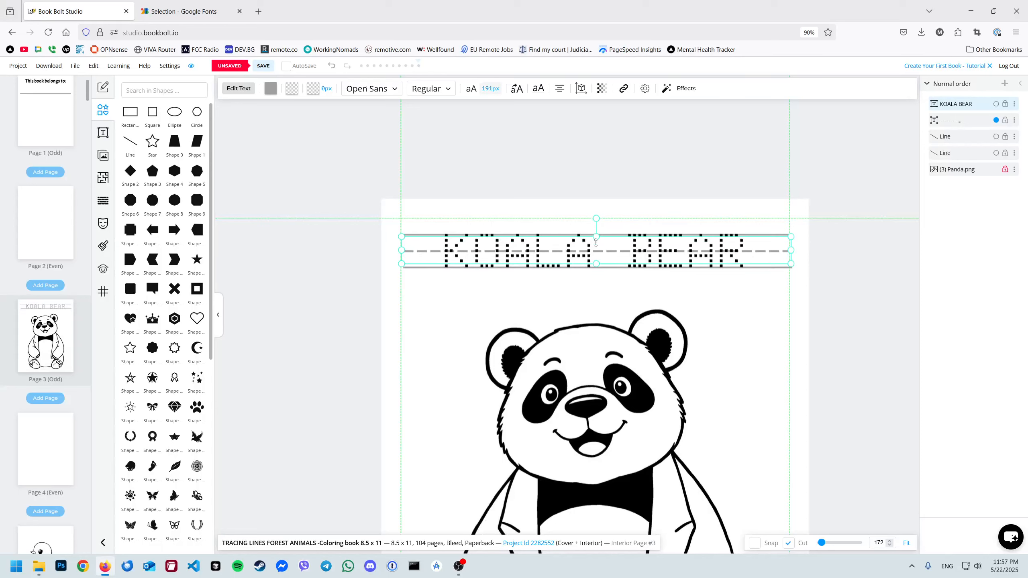
{"action": "key", "text": "Up"}
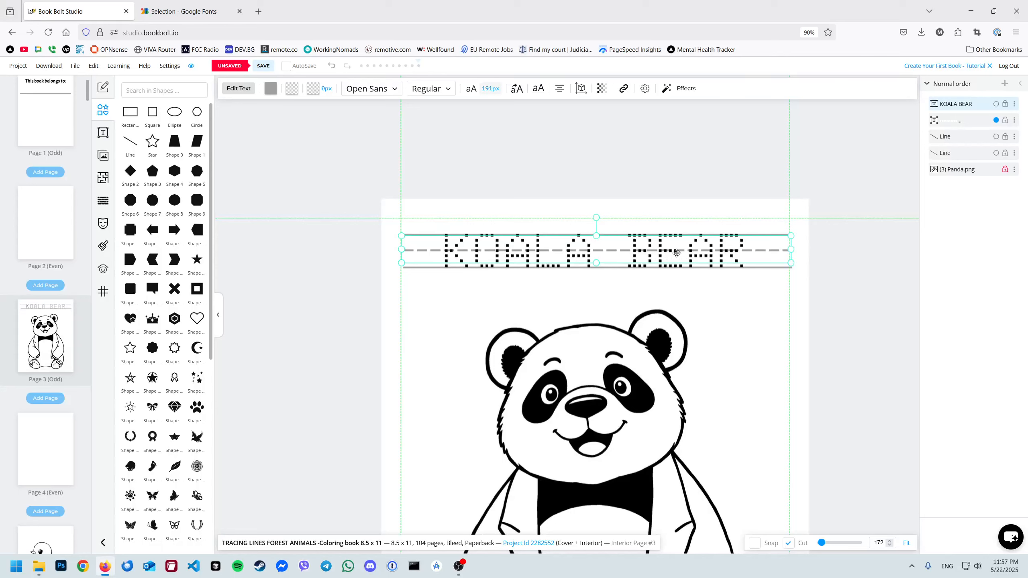
{"action": "left_click", "coordinate": [690, 205]}
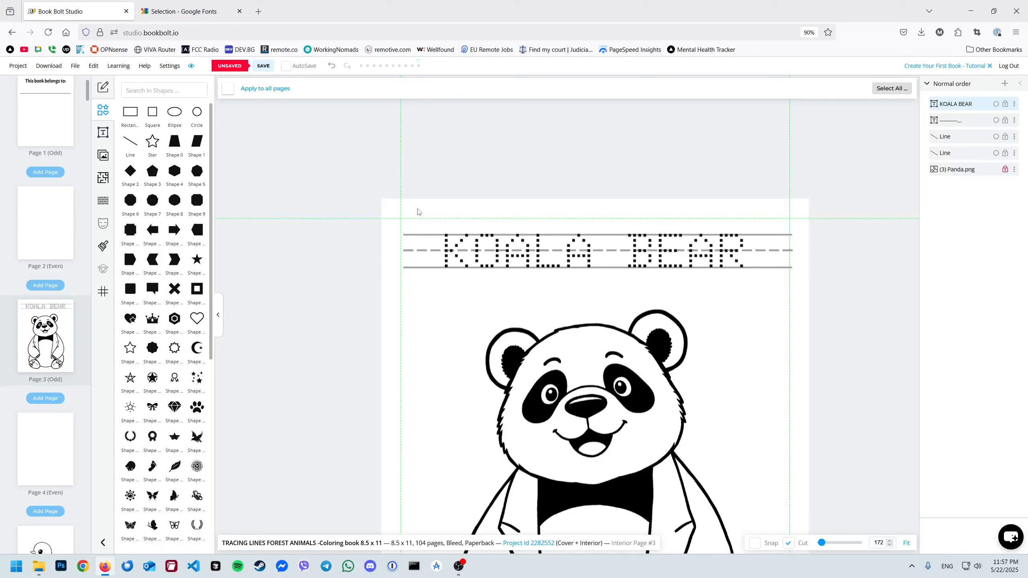
- Fit both guide lines and the dashed row together to the right margin and set their stroke colour to #E0E0E0
{"action": "left_click_drag", "start_coordinate": [425, 203], "coordinate": [415, 289]}
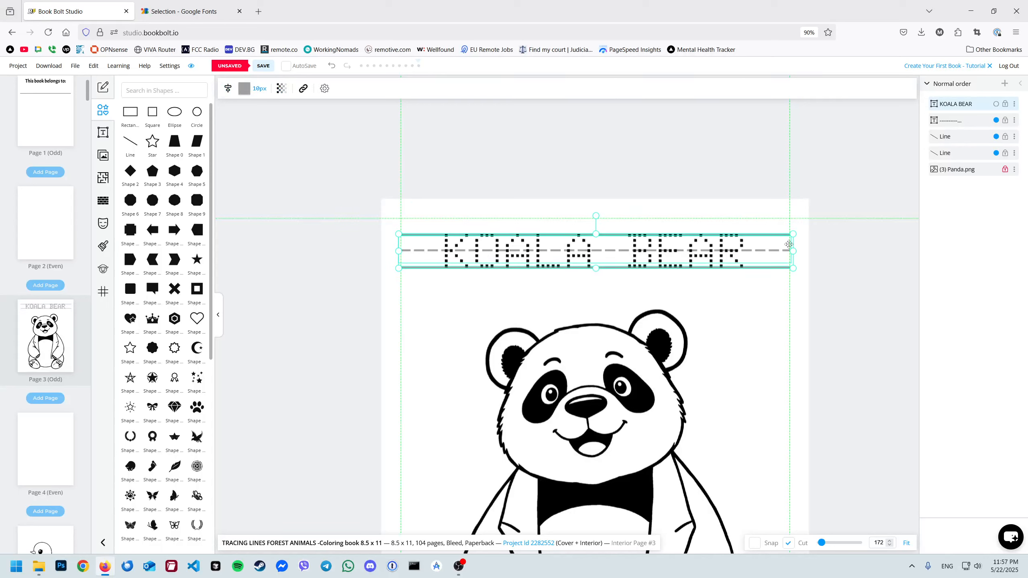
{"action": "left_click_drag", "start_coordinate": [793, 250], "coordinate": [792, 251]}
{"action": "left_click", "coordinate": [245, 88]}
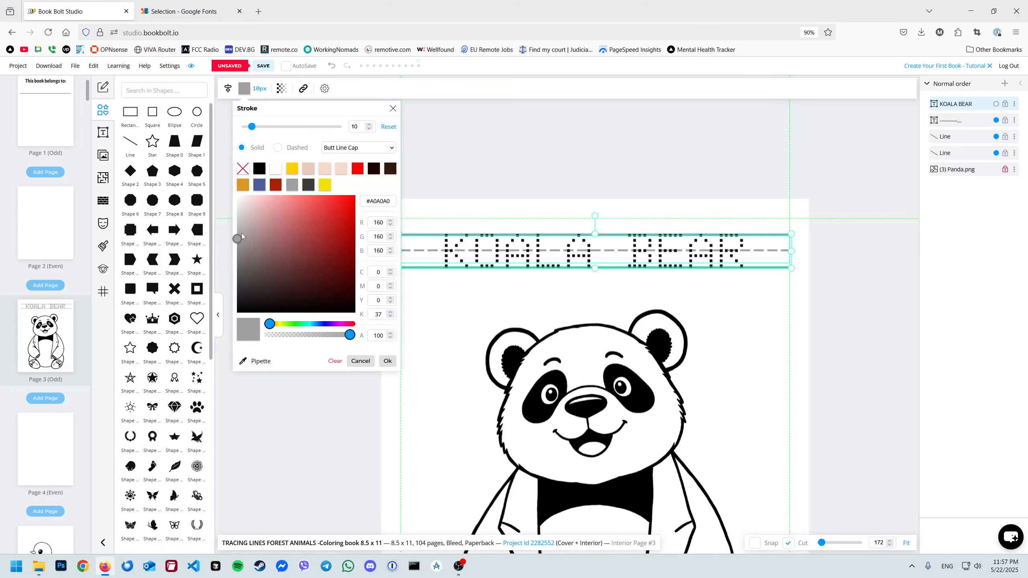
{"action": "left_click_drag", "start_coordinate": [243, 239], "coordinate": [235, 211]}
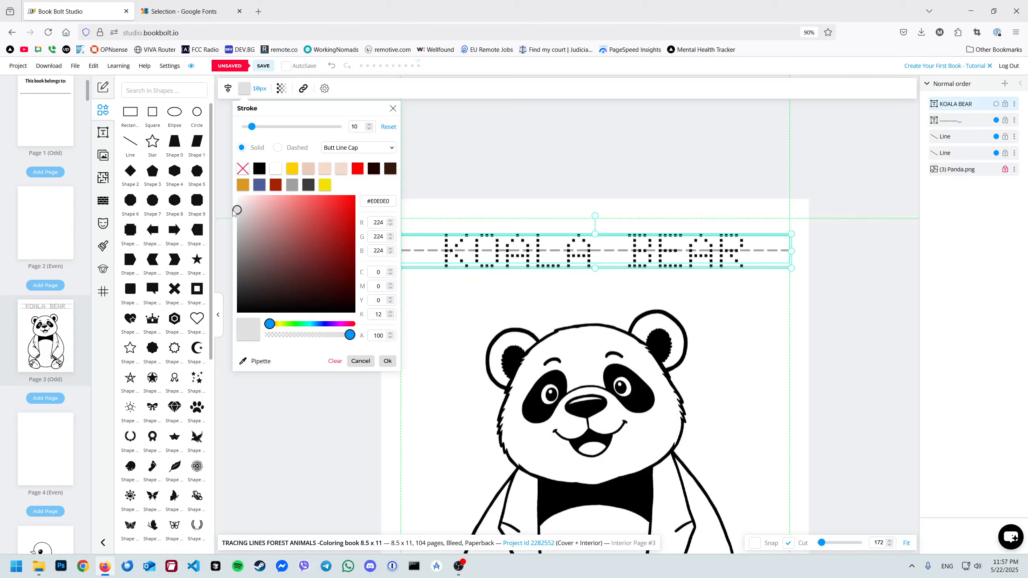
{"action": "left_click", "coordinate": [387, 361]}
{"action": "left_click", "coordinate": [429, 330]}
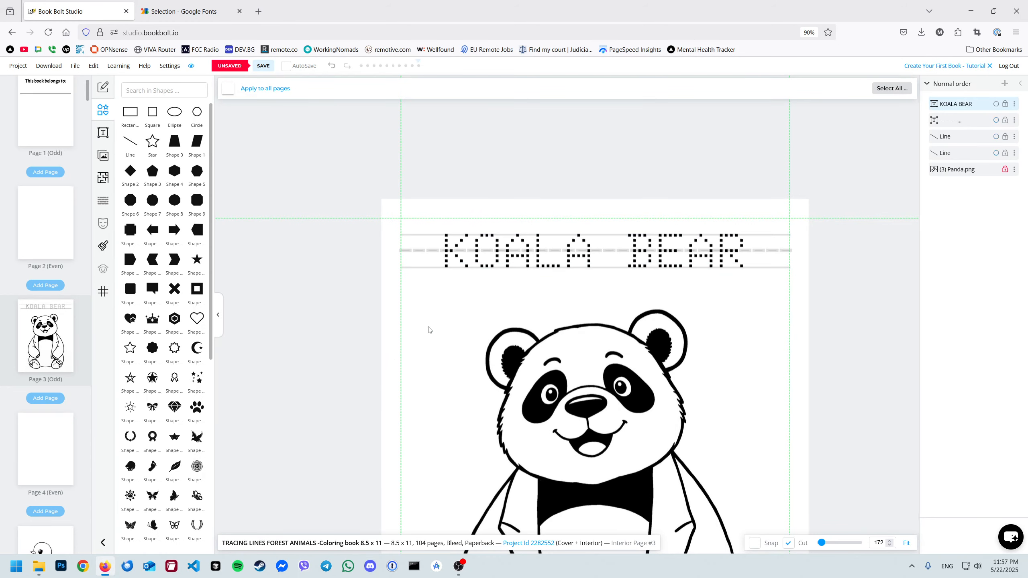
- Set the stroke width of the dashed row alone to 0
{"action": "left_click_drag", "start_coordinate": [379, 214], "coordinate": [418, 289]}
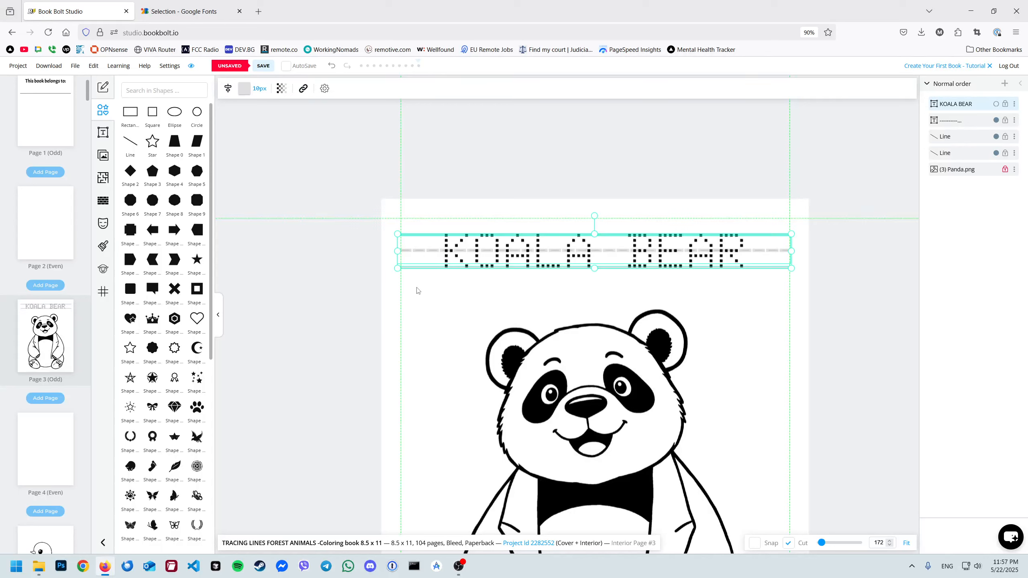
{"action": "left_click", "coordinate": [391, 249]}
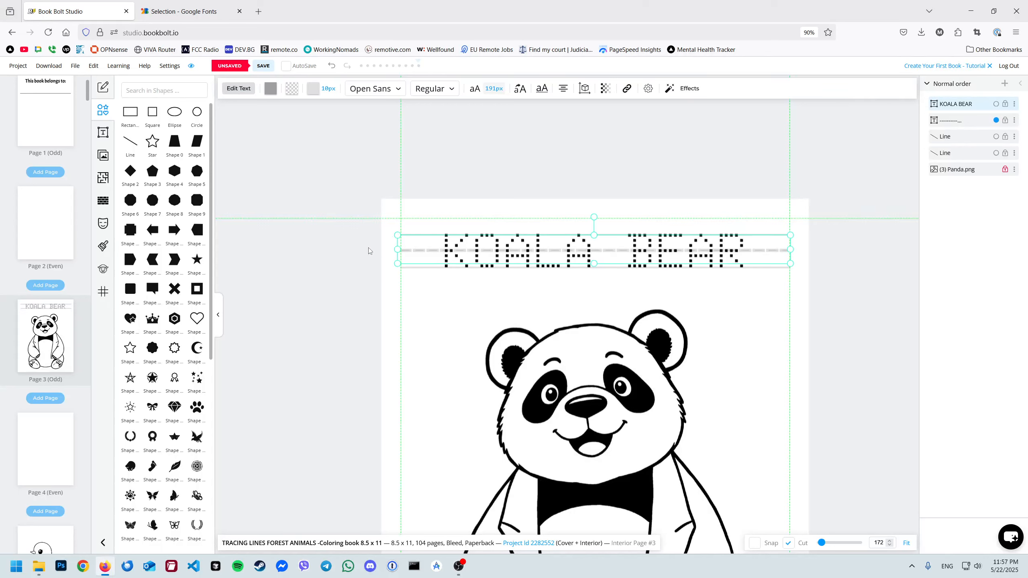
{"action": "left_click", "coordinate": [314, 93]}
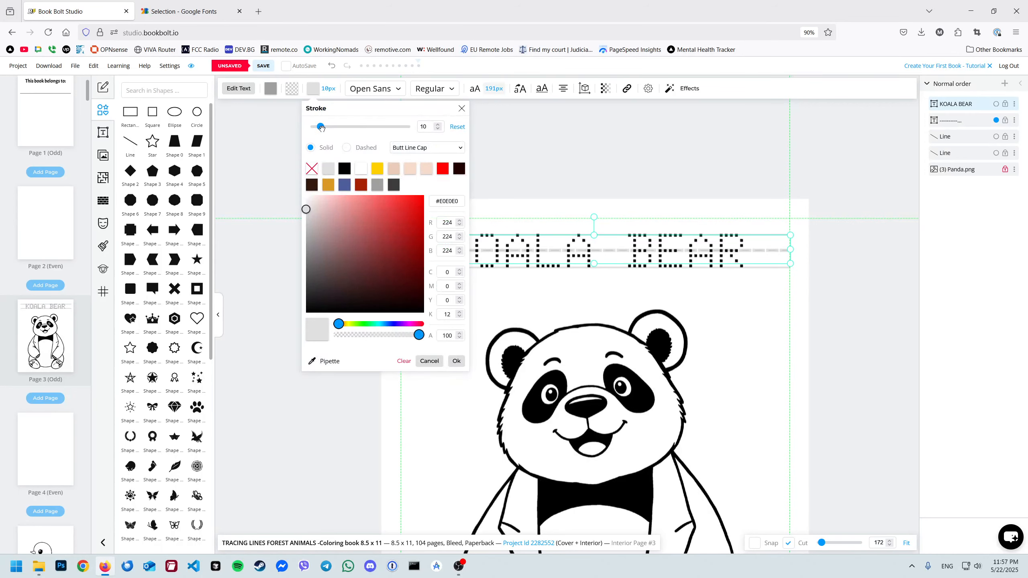
{"action": "left_click_drag", "start_coordinate": [319, 128], "coordinate": [297, 130]}
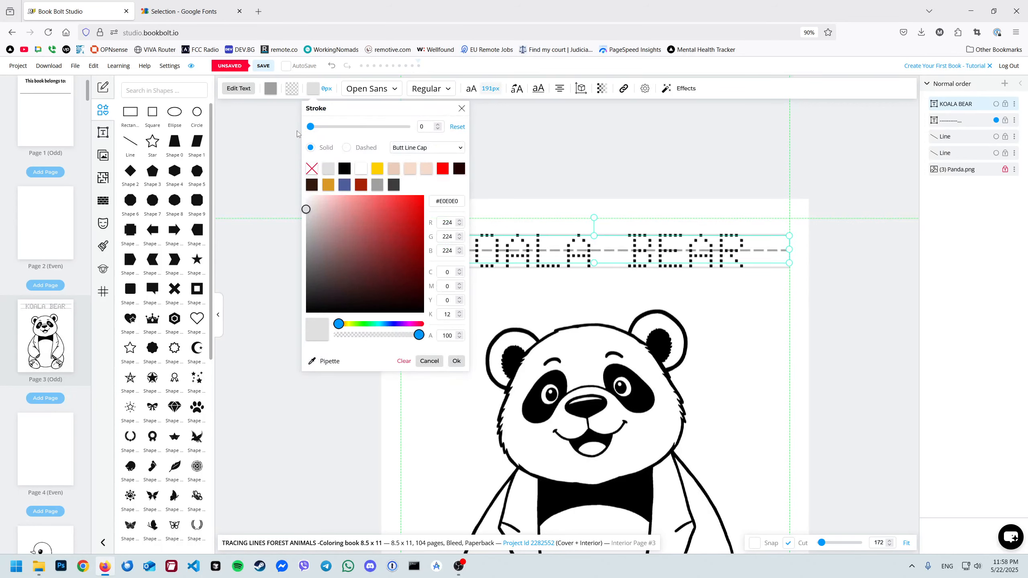
{"action": "left_click", "coordinate": [456, 361]}
- Set the text colour of the dashed row to light grey #E2E2E2
{"action": "left_click", "coordinate": [270, 89]}
{"action": "left_click_drag", "start_coordinate": [265, 210], "coordinate": [248, 170]}
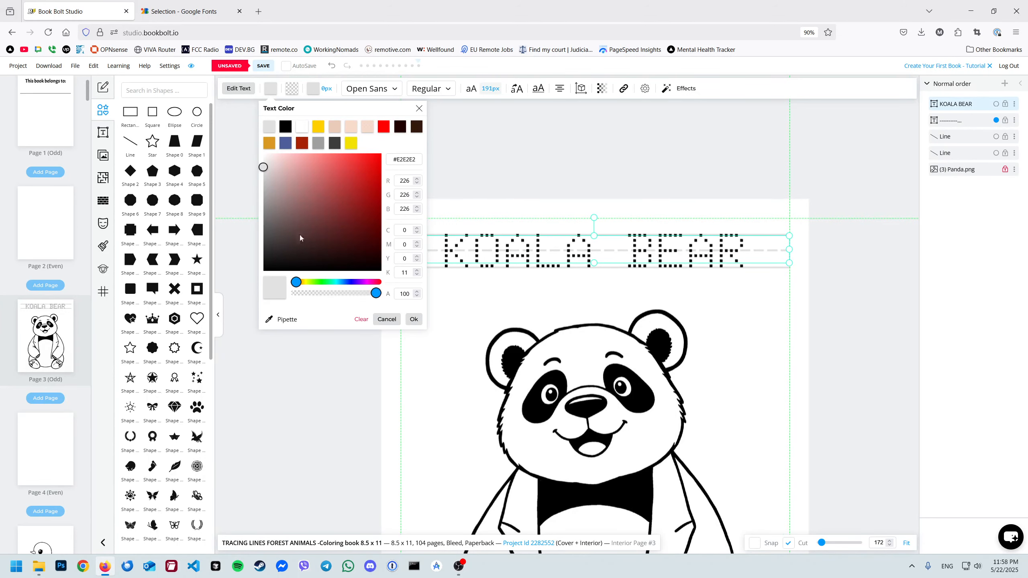
{"action": "left_click", "coordinate": [414, 320]}
{"action": "left_click", "coordinate": [434, 311]}
- Set the text colour of the KOALA BEAR heading to dark grey #464646
{"action": "scroll", "coordinate": [517, 304], "scroll_direction": "down", "scroll_amount": 5}
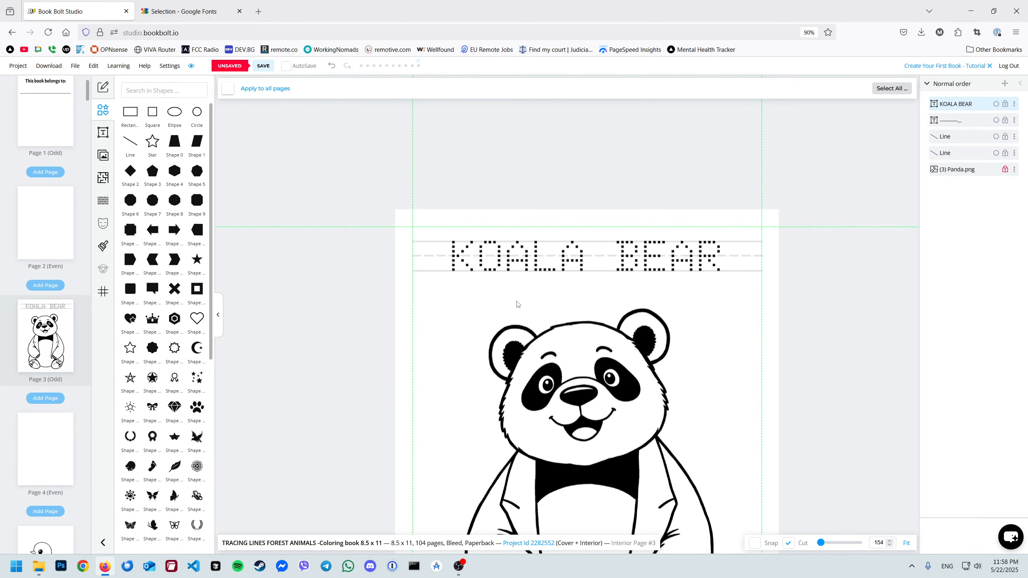
{"action": "scroll", "coordinate": [555, 285], "scroll_direction": "up", "scroll_amount": 8}
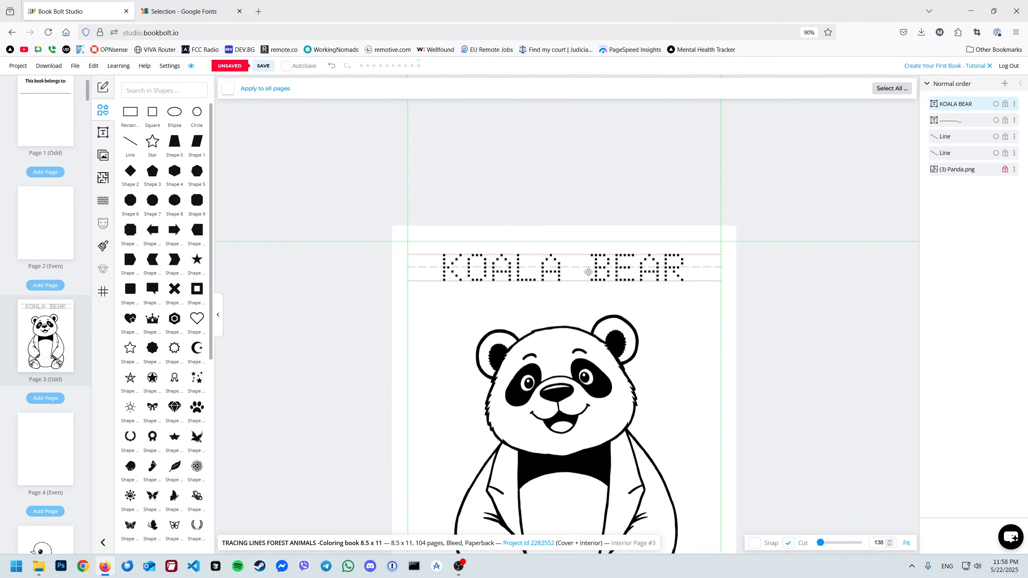
{"action": "scroll", "coordinate": [589, 273], "scroll_direction": "down", "scroll_amount": 2}
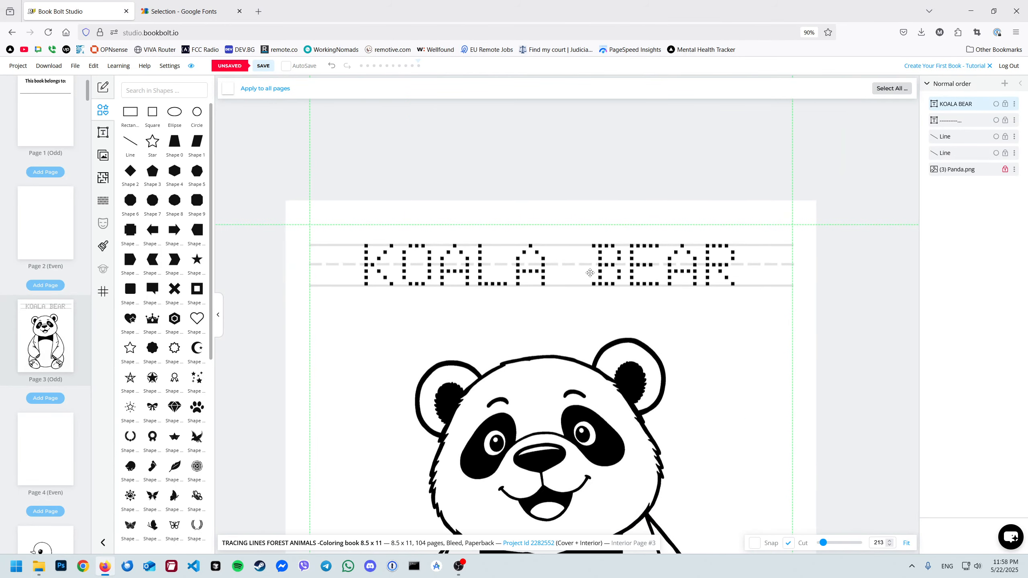
{"action": "left_click", "coordinate": [539, 273]}
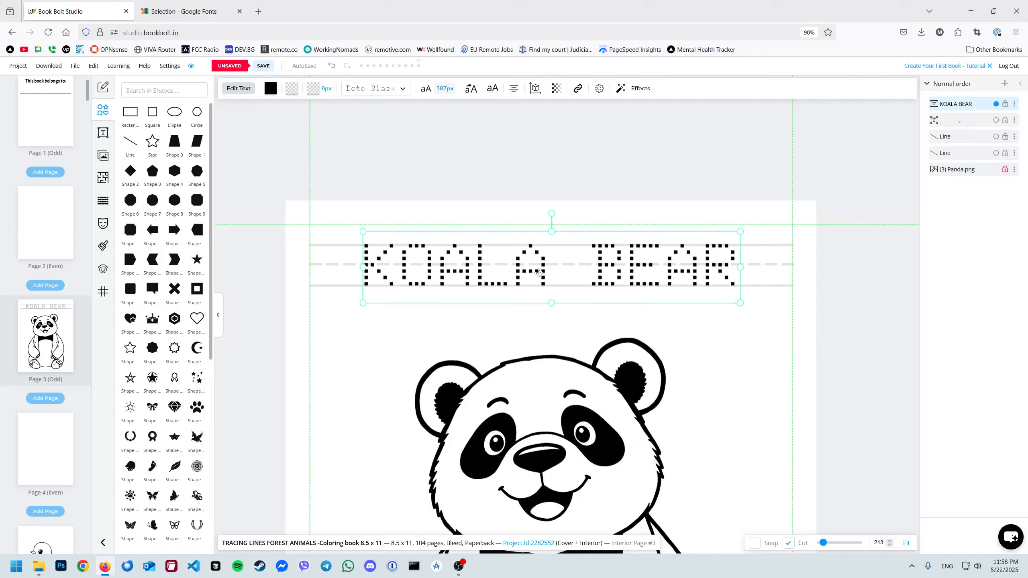
{"action": "left_click", "coordinate": [271, 88]}
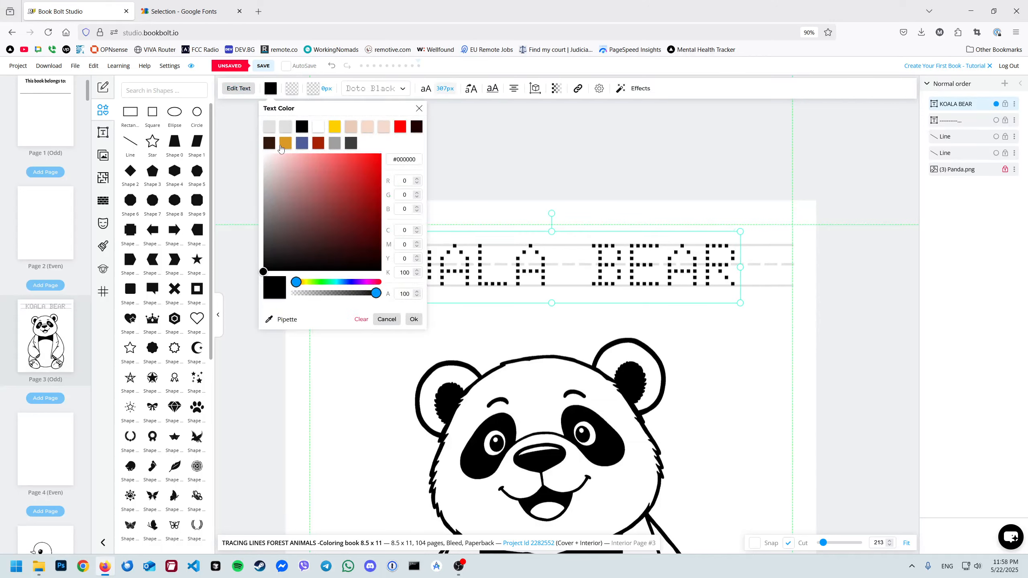
{"action": "left_click", "coordinate": [335, 145]}
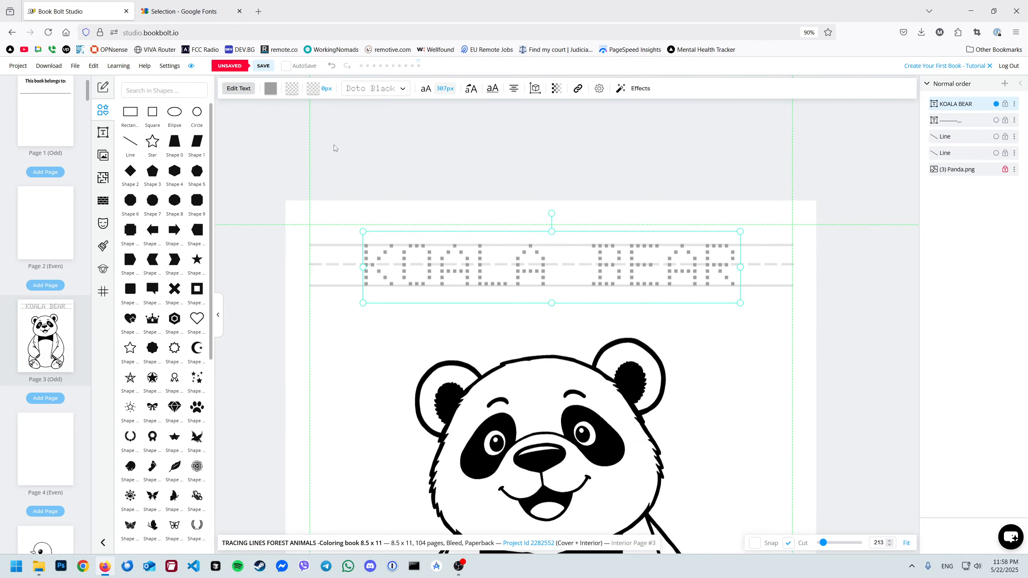
{"action": "left_click", "coordinate": [271, 89]}
{"action": "left_click_drag", "start_coordinate": [257, 208], "coordinate": [247, 240]}
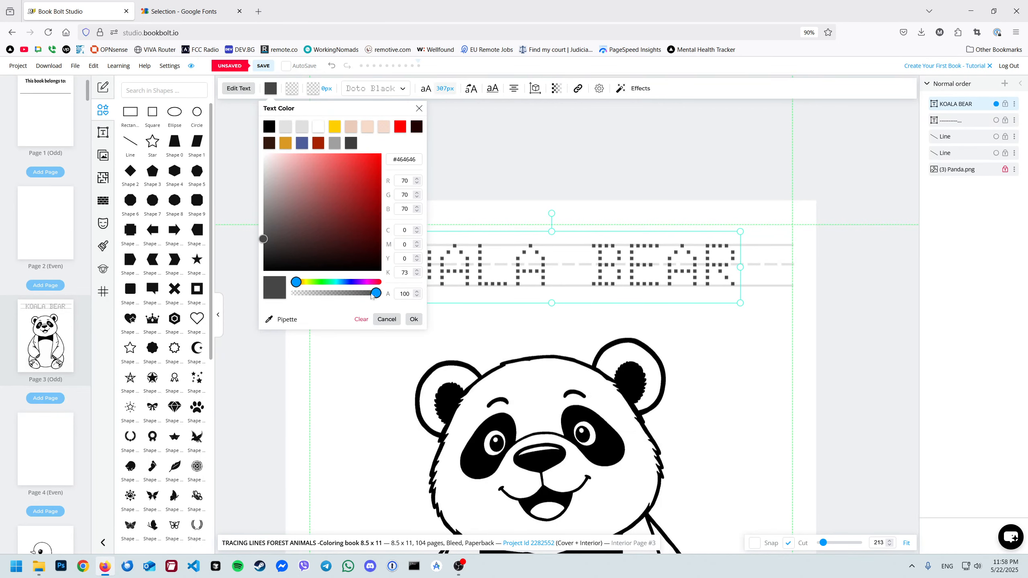
{"action": "left_click", "coordinate": [413, 319]}
{"action": "left_click", "coordinate": [396, 323]}
- Stretch both guide lines and the dashed row together so they run past the margins to both page edges
{"action": "scroll", "coordinate": [445, 268], "scroll_direction": "up", "scroll_amount": 5}
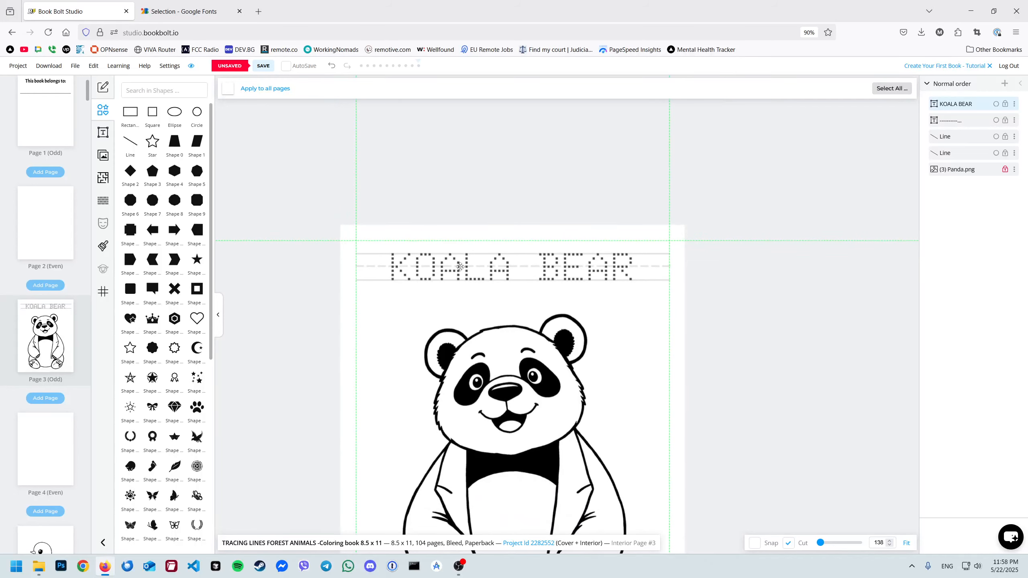
{"action": "scroll", "coordinate": [470, 265], "scroll_direction": "down", "scroll_amount": 1}
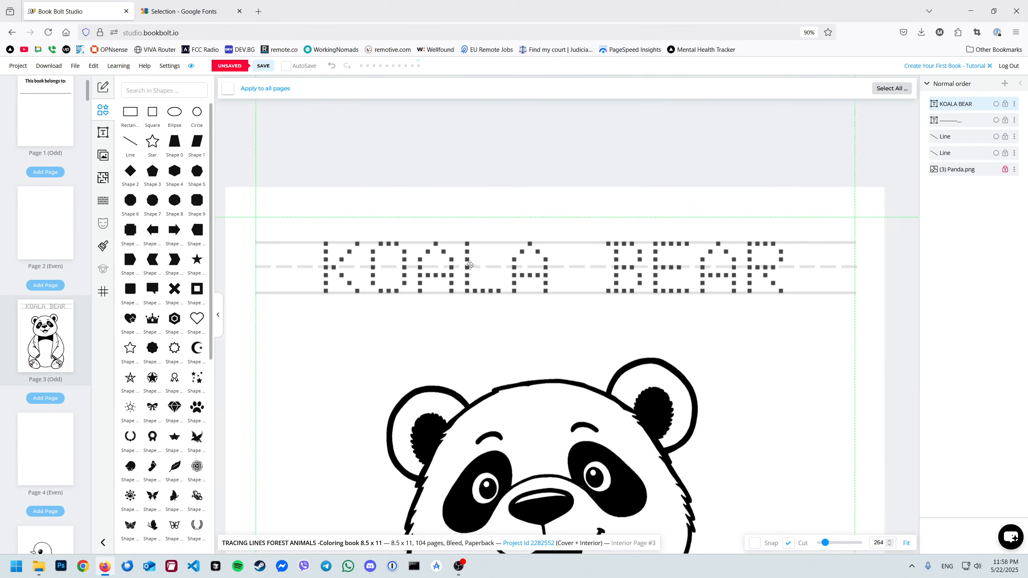
{"action": "scroll", "coordinate": [494, 268], "scroll_direction": "down", "scroll_amount": 7}
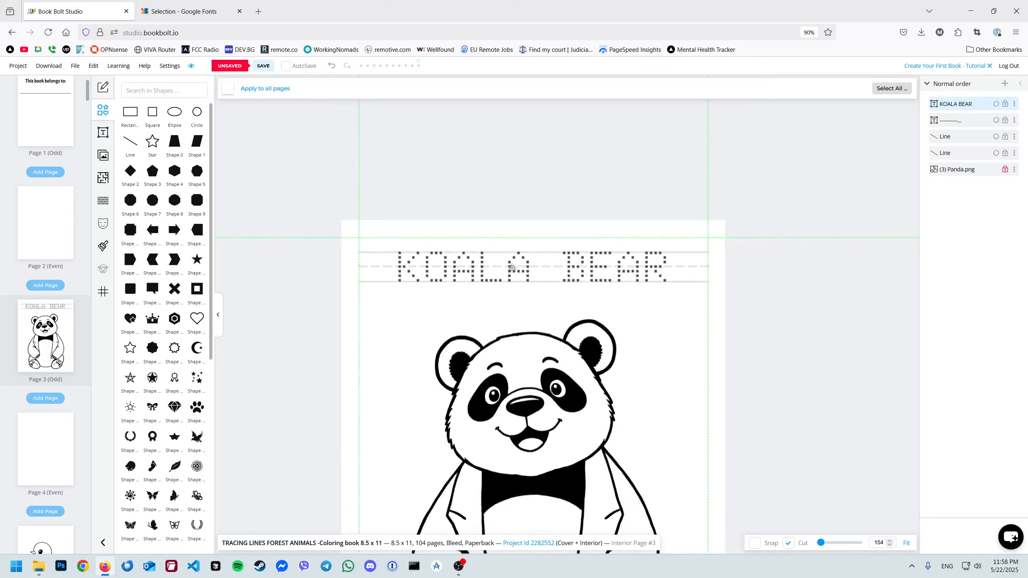
{"action": "scroll", "coordinate": [514, 268], "scroll_direction": "down", "scroll_amount": 1}
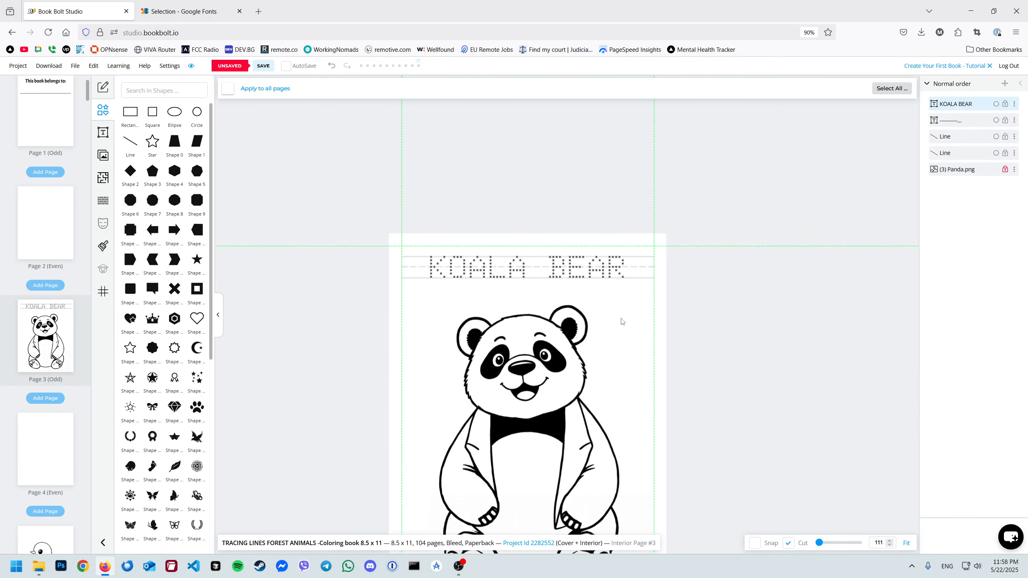
{"action": "left_click_drag", "start_coordinate": [645, 234], "coordinate": [654, 311]}
{"action": "left_click_drag", "start_coordinate": [656, 267], "coordinate": [672, 268]}
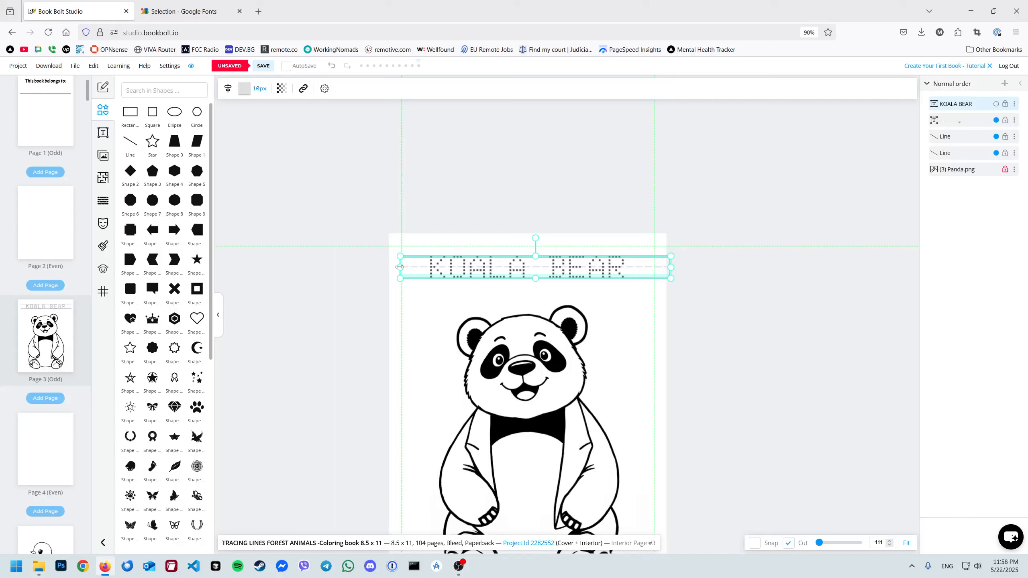
{"action": "left_click_drag", "start_coordinate": [400, 268], "coordinate": [383, 268]}
{"action": "left_click", "coordinate": [700, 277]}
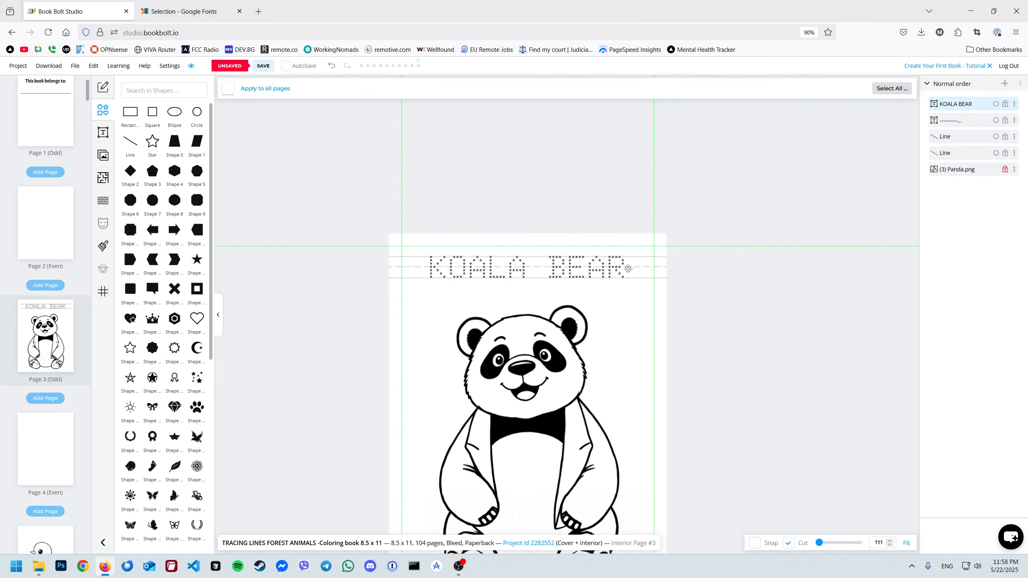
{"action": "scroll", "coordinate": [528, 248], "scroll_direction": "up", "scroll_amount": 5}
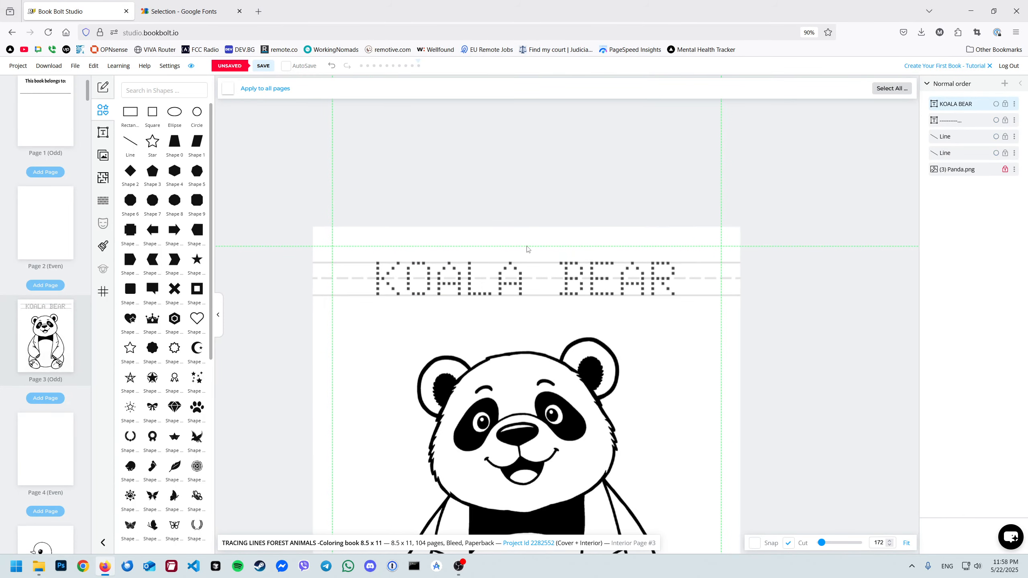
- Copy the KOALA BEAR heading, dashed row and both guide lines from page 3 and paste them onto the bluebird page, page 5
{"action": "scroll", "coordinate": [527, 248], "scroll_direction": "up", "scroll_amount": 1}
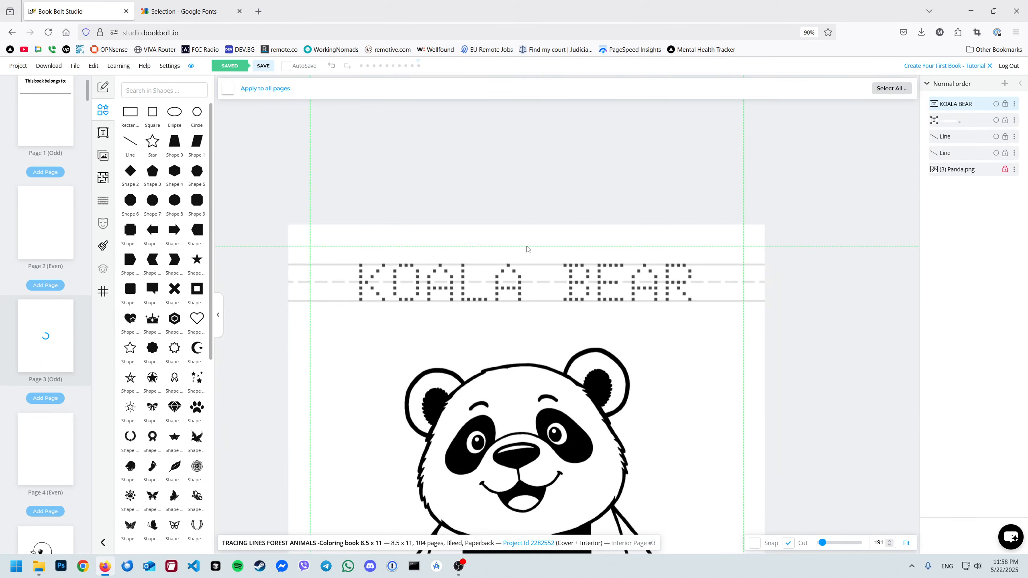
{"action": "scroll", "coordinate": [527, 248], "scroll_direction": "up", "scroll_amount": 1}
{"action": "scroll", "coordinate": [527, 249], "scroll_direction": "down", "scroll_amount": 6}
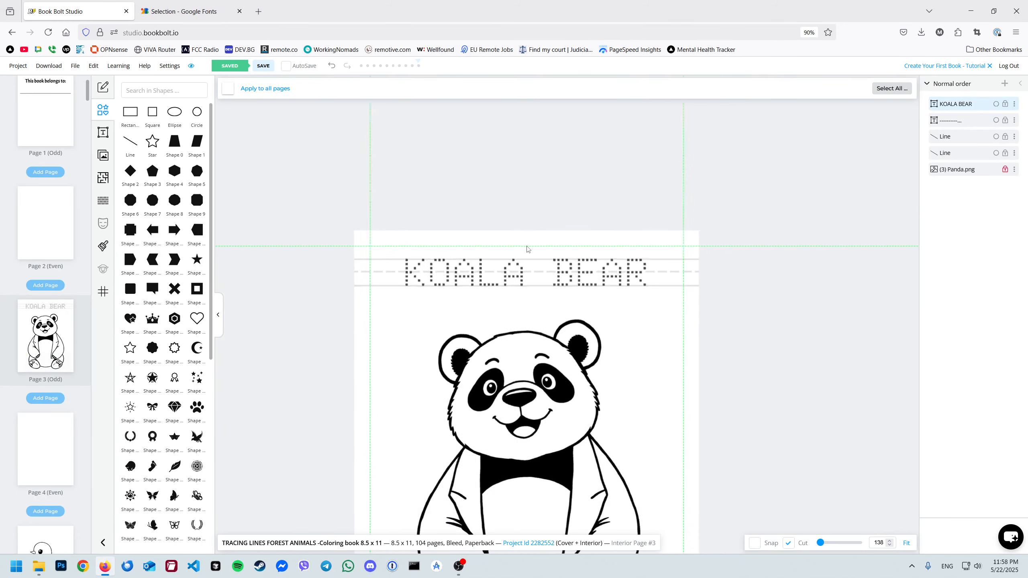
{"action": "left_click_drag", "start_coordinate": [461, 222], "coordinate": [621, 282]}
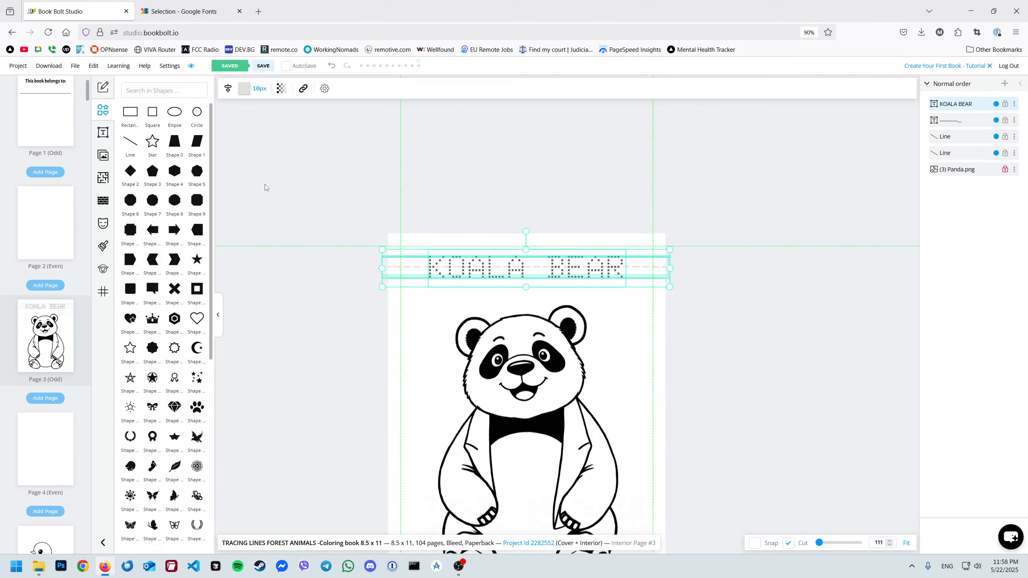
{"action": "left_click", "coordinate": [255, 170]}
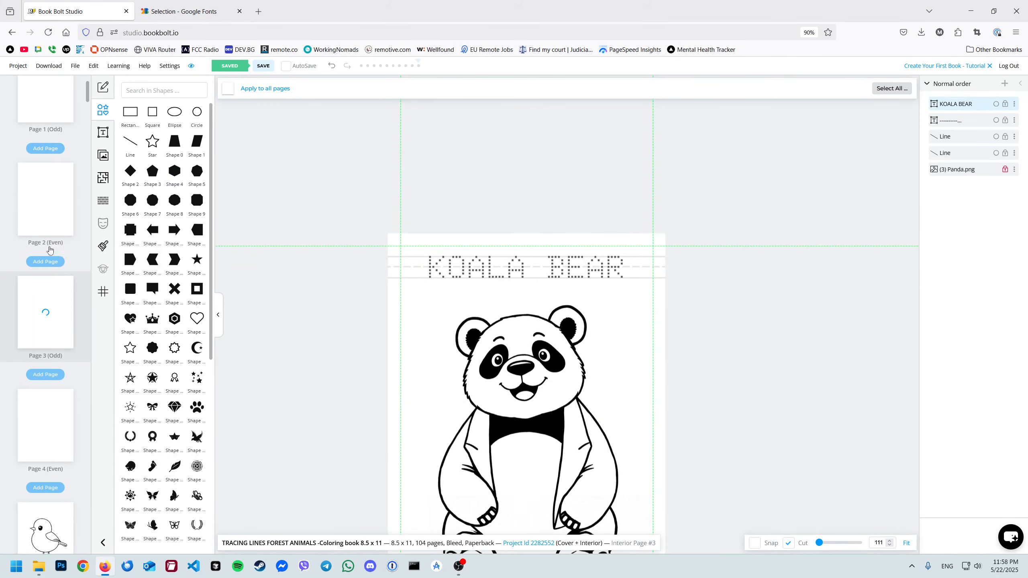
{"action": "scroll", "coordinate": [50, 250], "scroll_direction": "down", "scroll_amount": 3}
{"action": "left_click", "coordinate": [48, 405]}
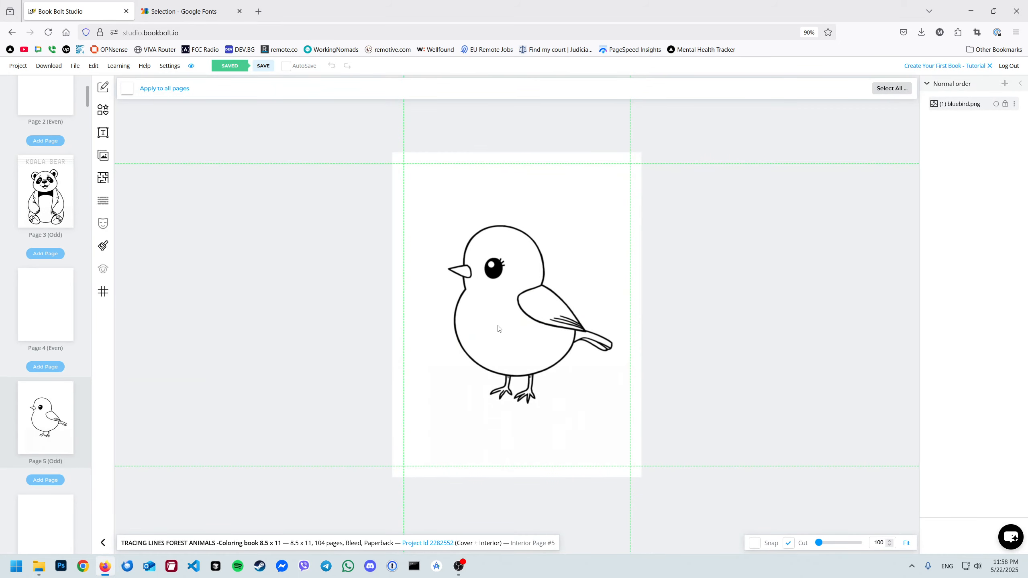
{"action": "key", "text": "ctrl+v"}
- Enlarge the bluebird image to nearly the full page width, centre it beneath the heading lines and lock it
{"action": "left_click", "coordinate": [587, 222]}
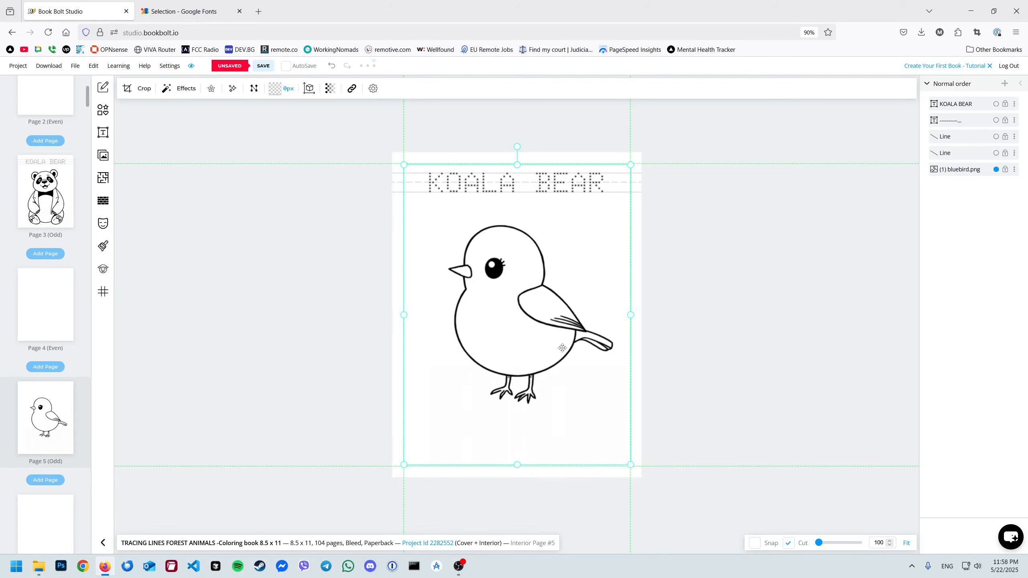
{"action": "left_click_drag", "start_coordinate": [634, 469], "coordinate": [648, 484]}
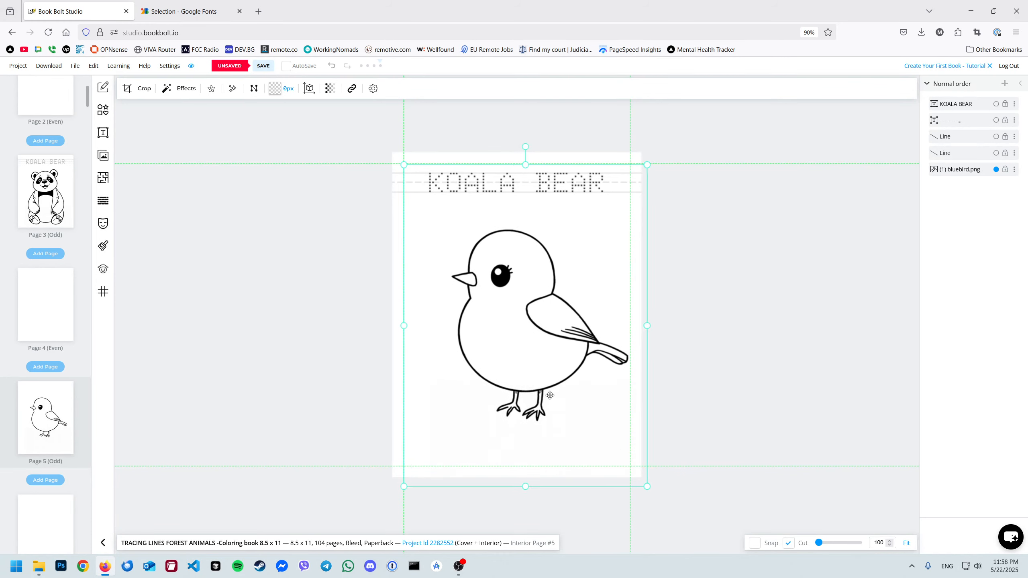
{"action": "left_click_drag", "start_coordinate": [549, 396], "coordinate": [529, 404]}
{"action": "left_click_drag", "start_coordinate": [623, 497], "coordinate": [629, 503]}
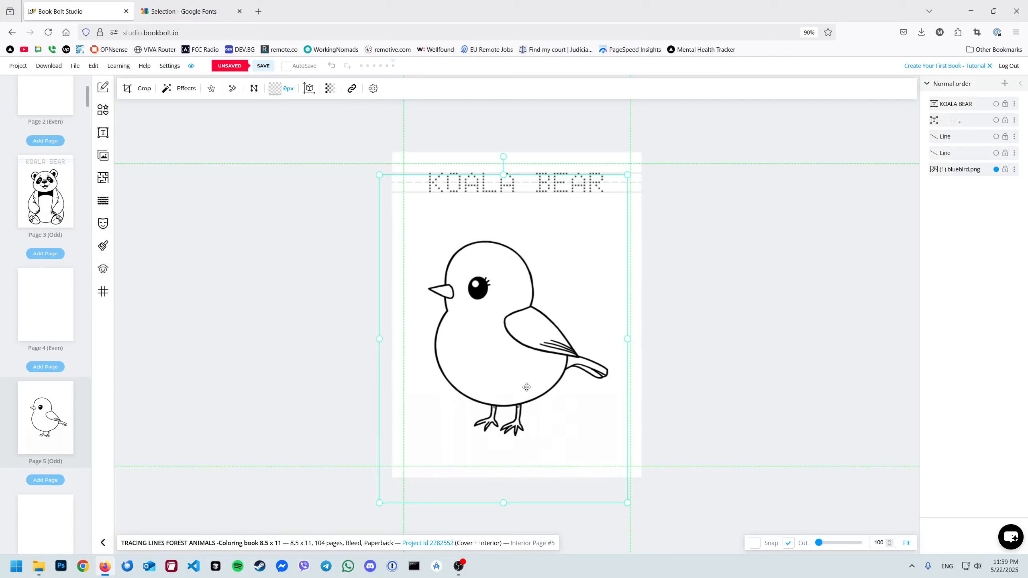
{"action": "left_click_drag", "start_coordinate": [527, 388], "coordinate": [538, 377]}
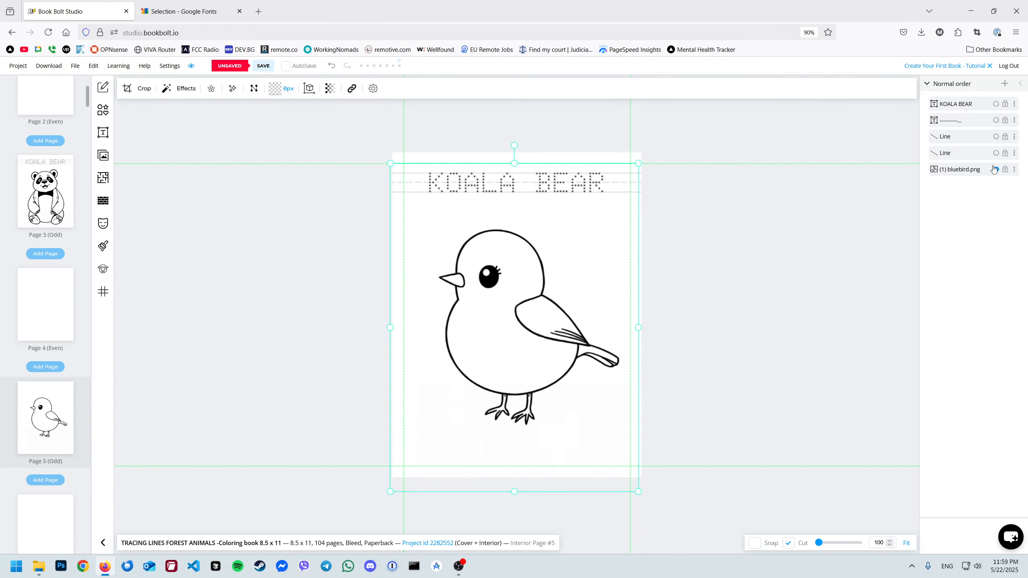
{"action": "left_click", "coordinate": [1005, 170]}
- Replace the pasted KOALA BEAR heading text on page 5 with BLUE BIRD and save the project
{"action": "left_click", "coordinate": [502, 182]}
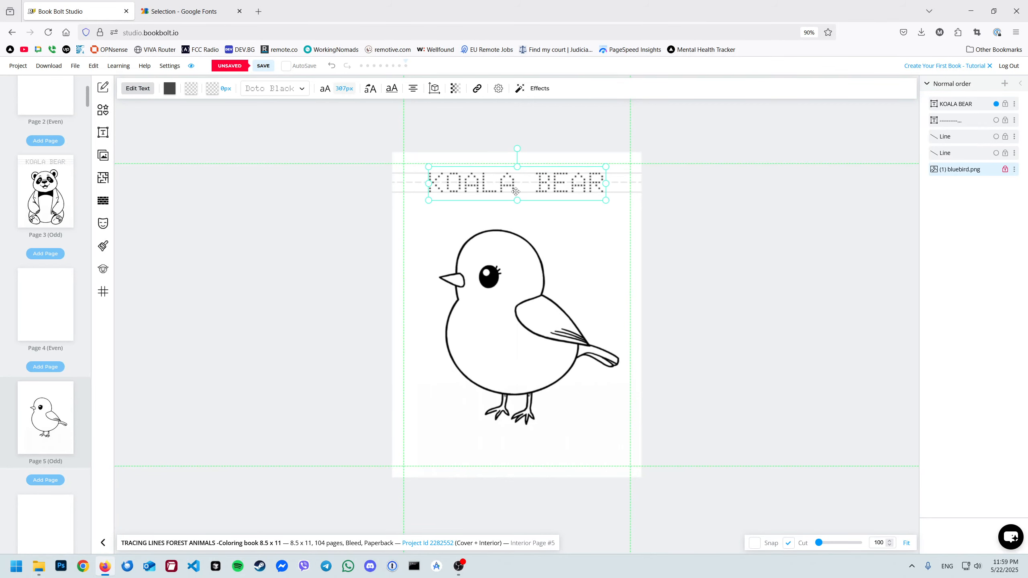
{"action": "double_click", "coordinate": [516, 192]}
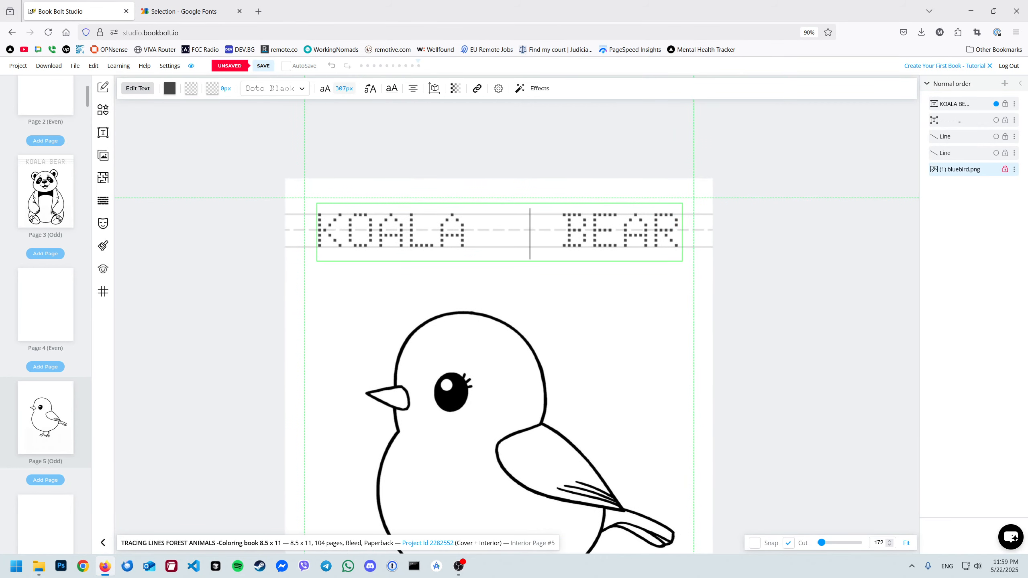
{"action": "key", "text": "ctrl+a"}
{"action": "key", "text": "ctrl+s"}
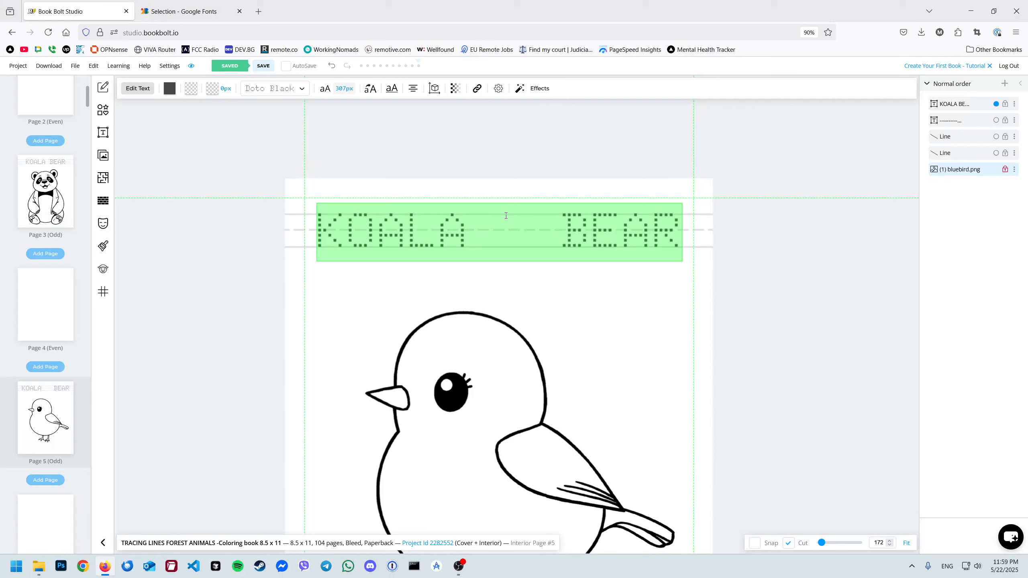
{"action": "type", "text": "blue"}
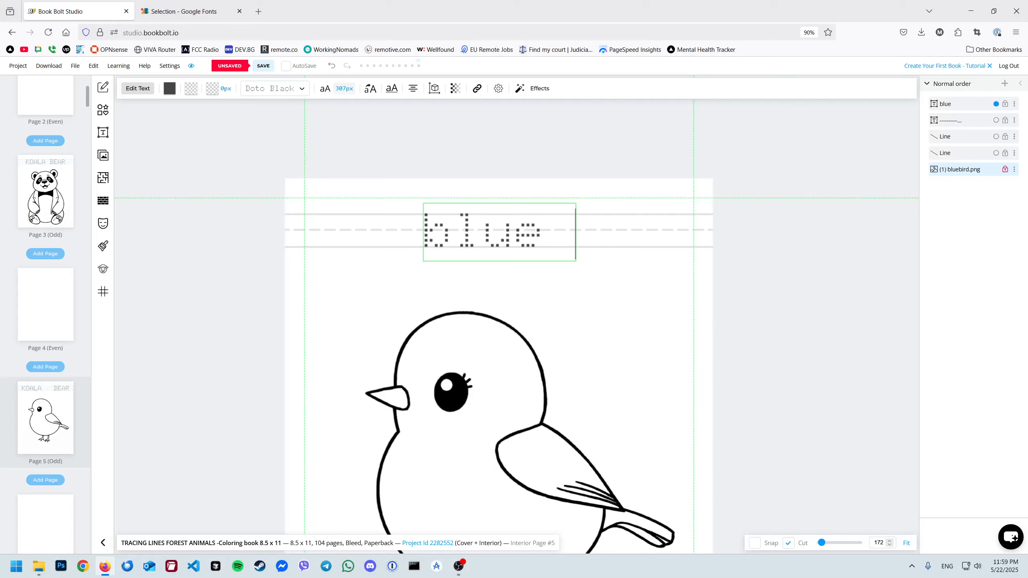
{"action": "key", "text": "ctrl+a"}
{"action": "type", "text": "BLUE"}
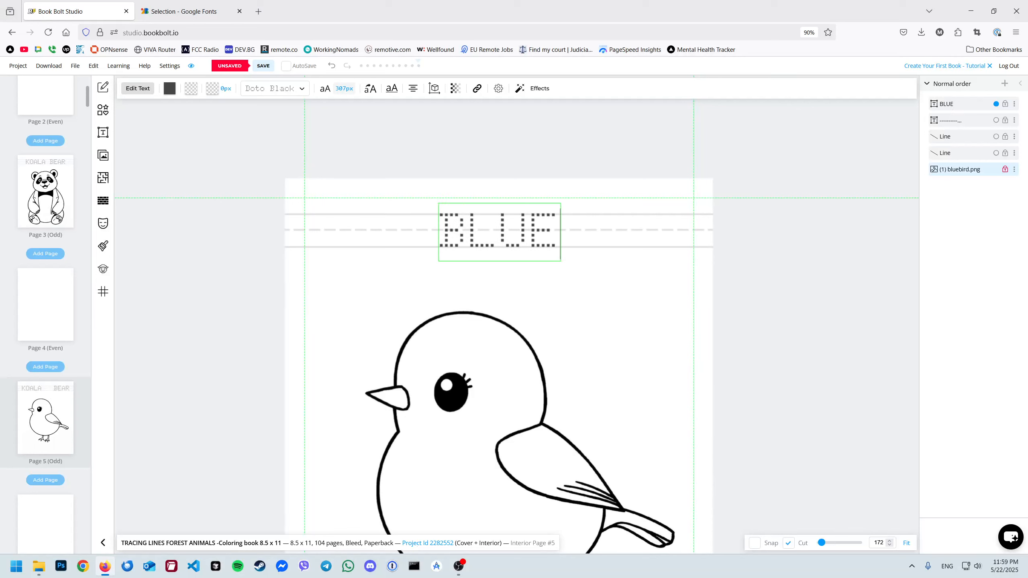
{"action": "type", "text": " BIRD"}
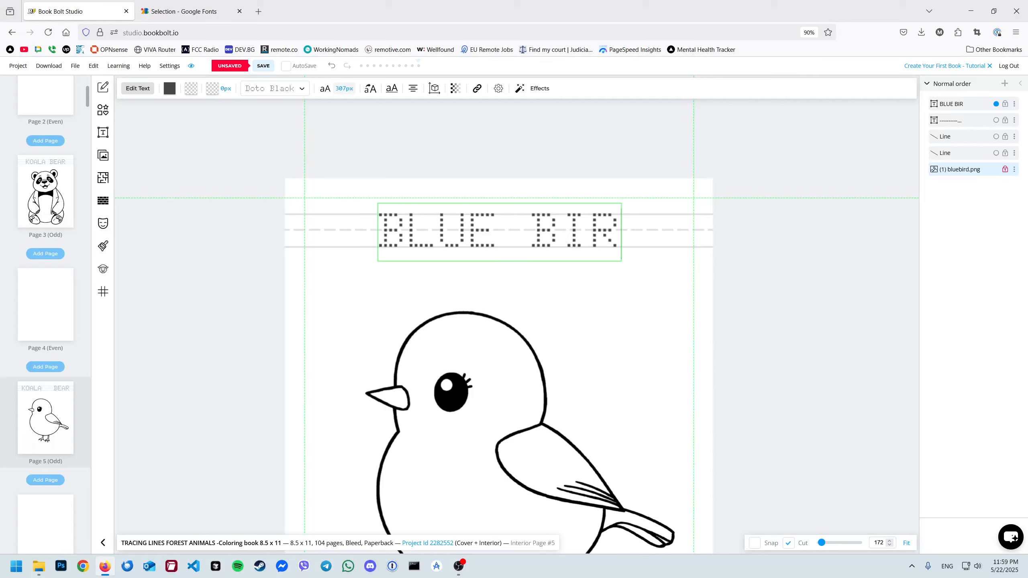
{"action": "left_click", "coordinate": [731, 140]}
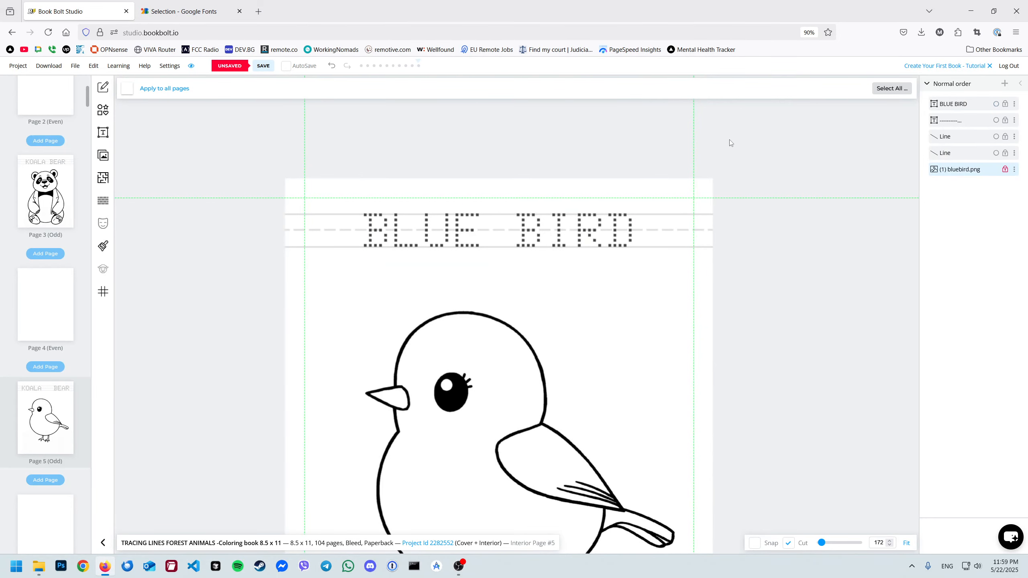
{"action": "scroll", "coordinate": [564, 239], "scroll_direction": "down", "scroll_amount": 3}
{"action": "scroll", "coordinate": [560, 294], "scroll_direction": "down", "scroll_amount": 2}
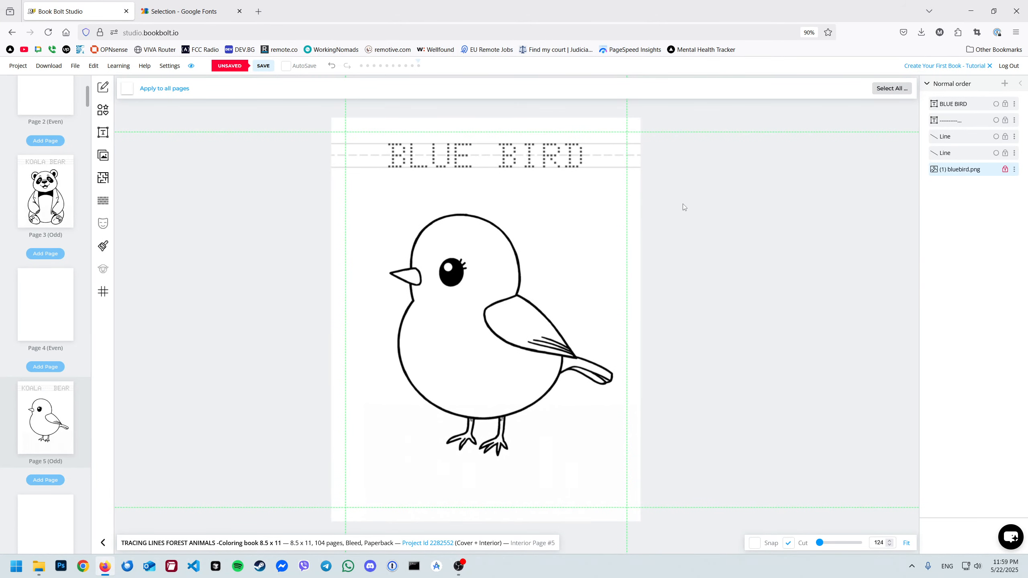
{"action": "key", "text": "ctrl+s"}
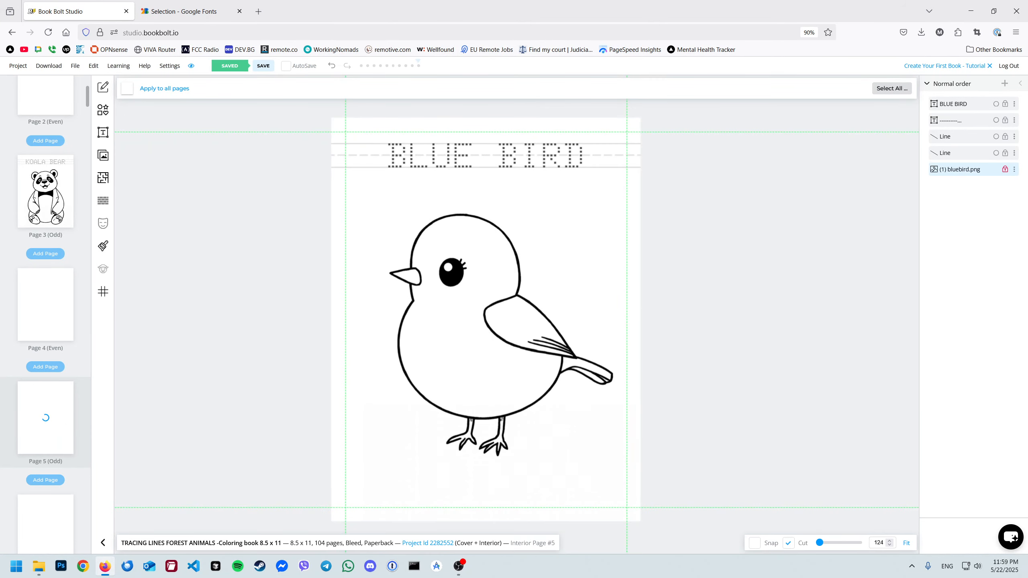